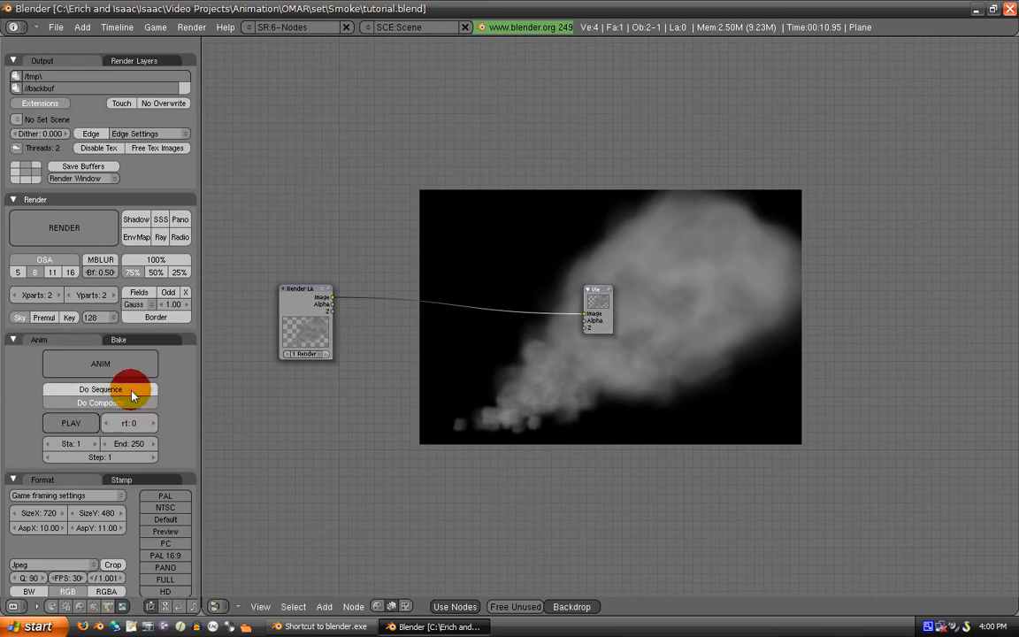
Add a Displace node and place it between the Render Layers and Viewer nodes
left_click_drag(95, 406, 545, 346)
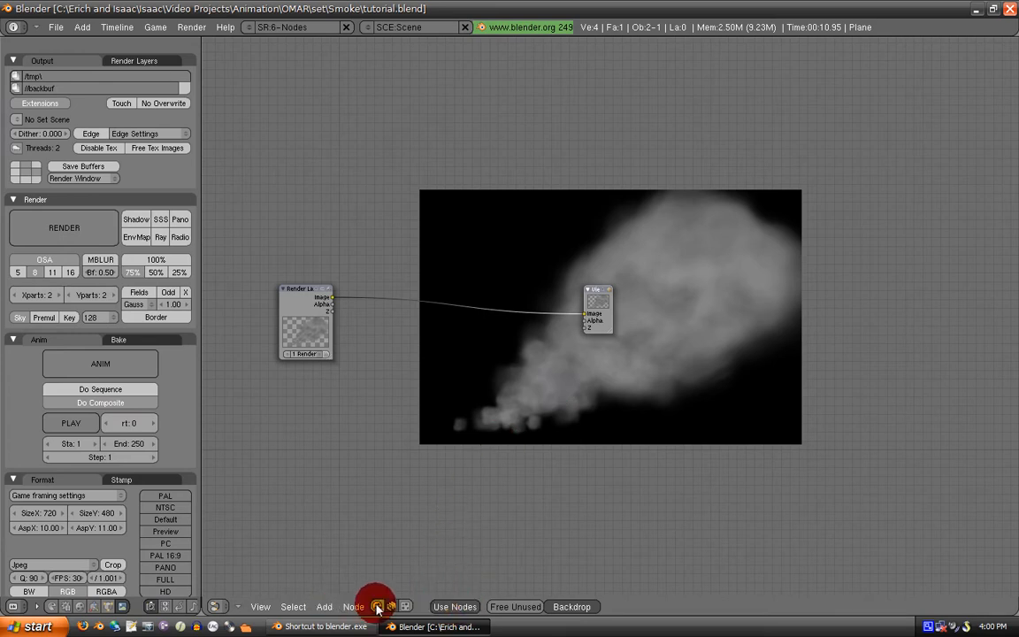
middle_click_drag(351, 335, 311, 371)
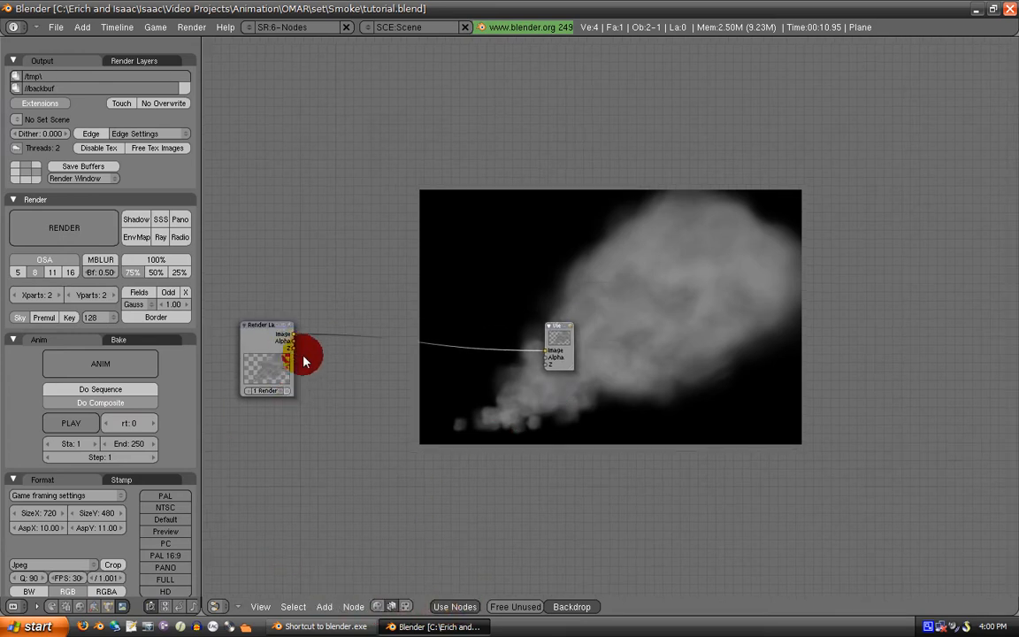
key("space")
mouse_move(433, 479)
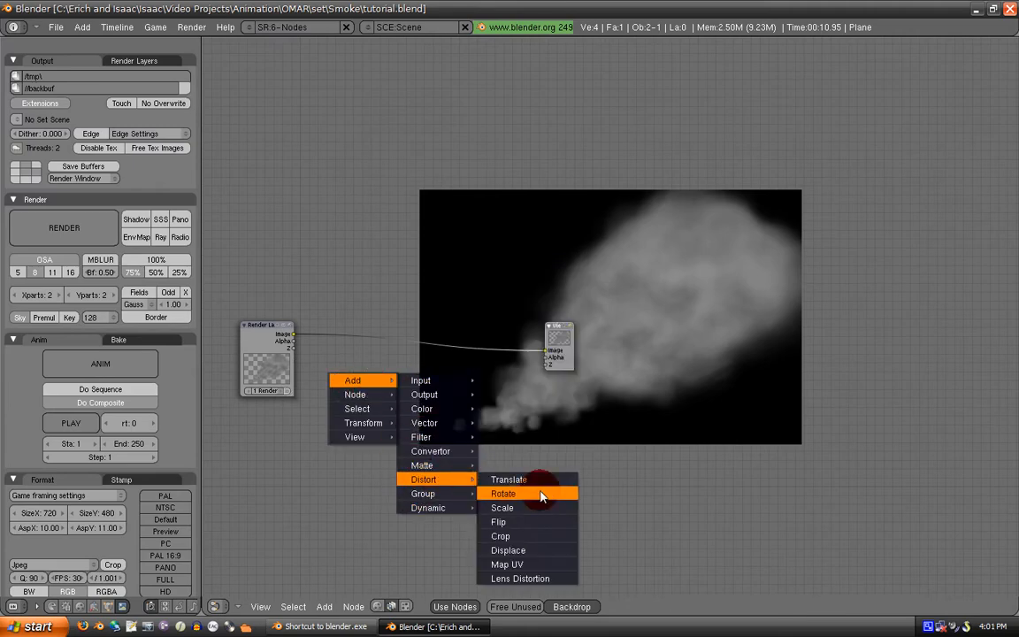
left_click(520, 536)
left_click_drag(380, 385, 343, 304)
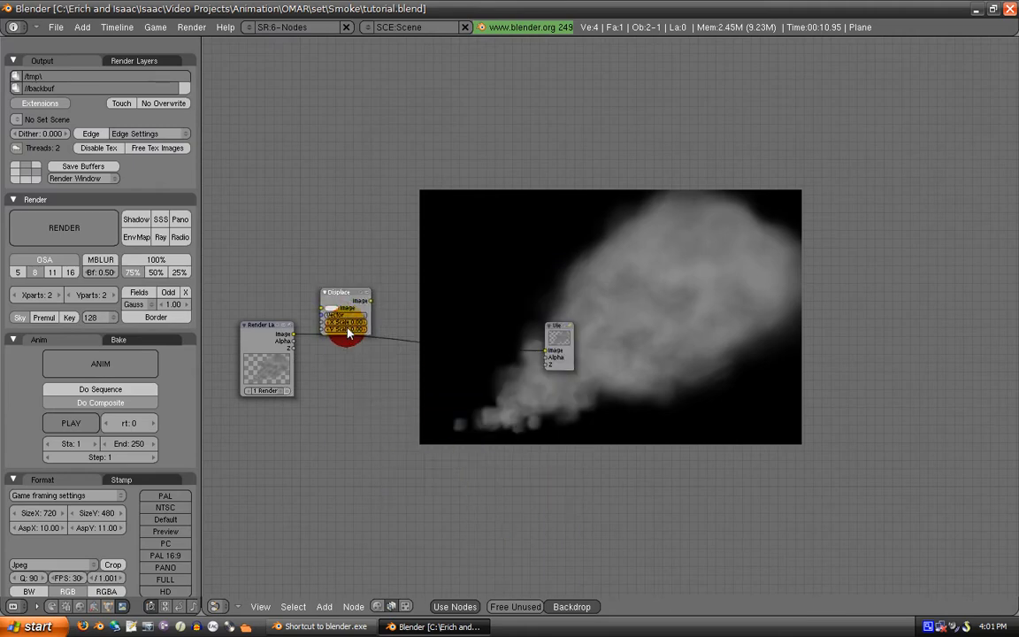
Set the Displace node's X Scale and Y Scale to 50
scroll(348, 333, "up", 2)
middle_click_drag(380, 327, 650, 343)
left_click(389, 345)
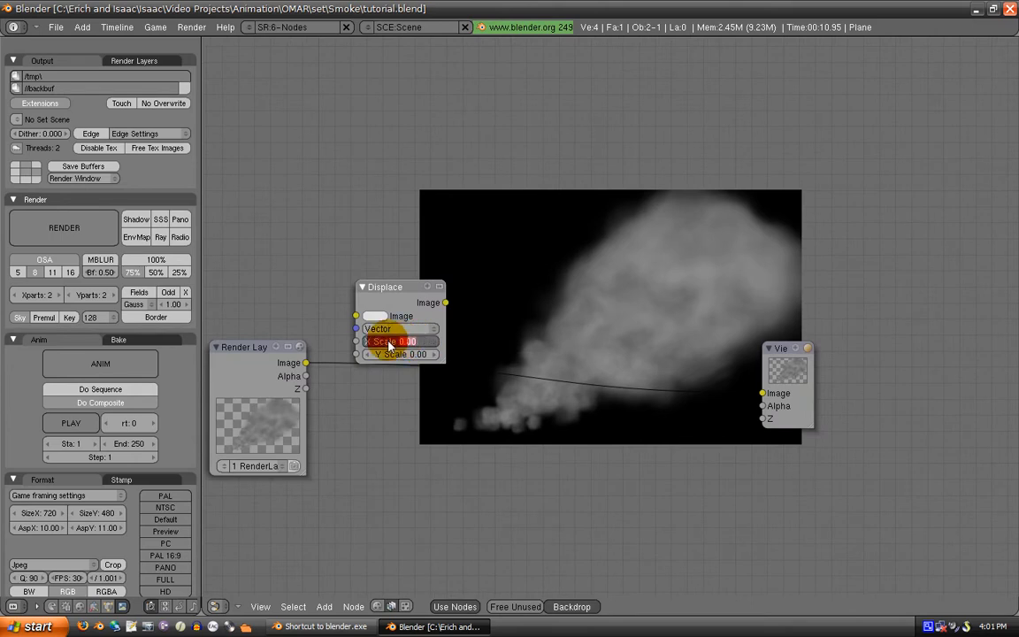
type("560")
key("Tab")
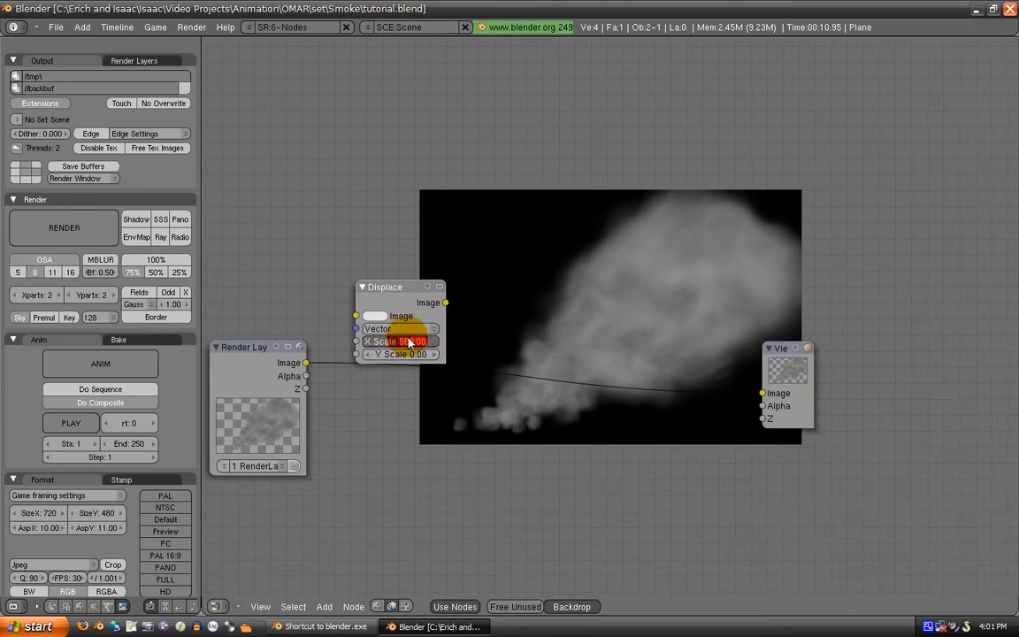
key("Tab")
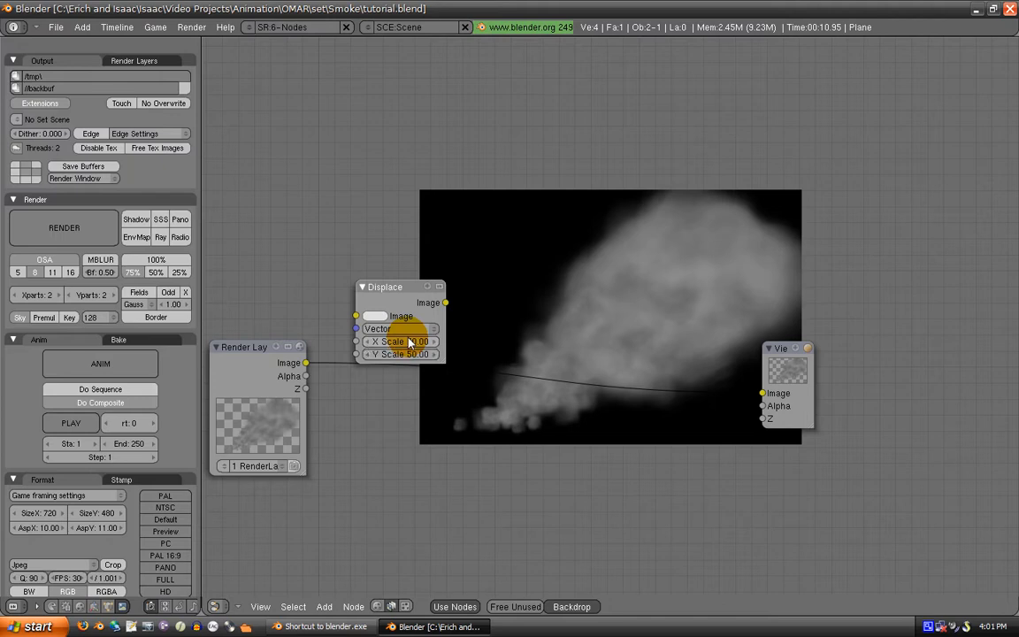
Connect the Render Layers image to the Displace node's Image and Vector inputs, and the Displace output to the Viewer
left_click_drag(316, 360, 356, 328)
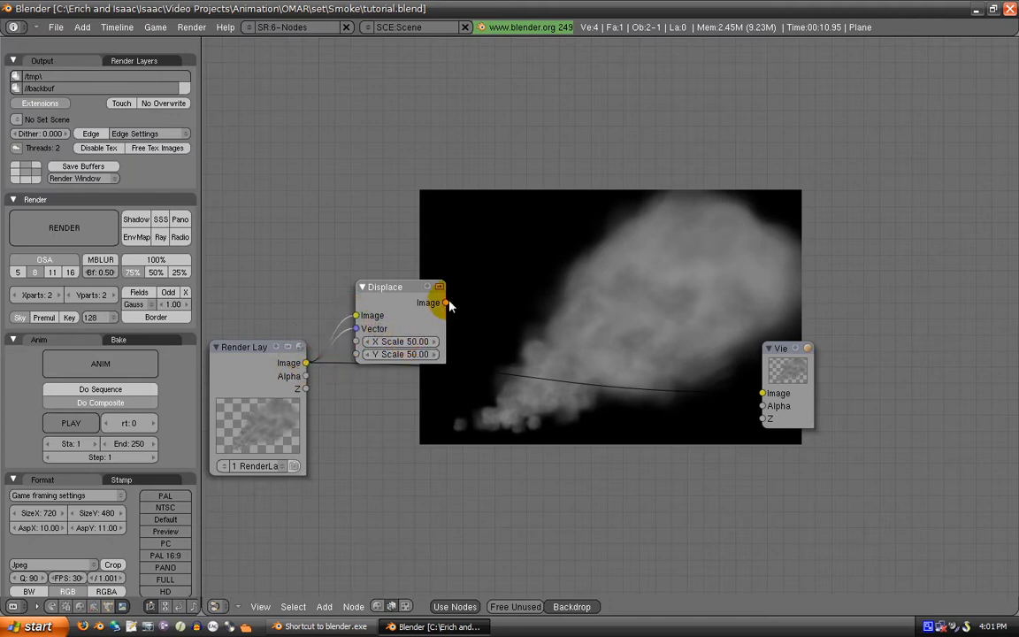
left_click_drag(445, 302, 574, 386)
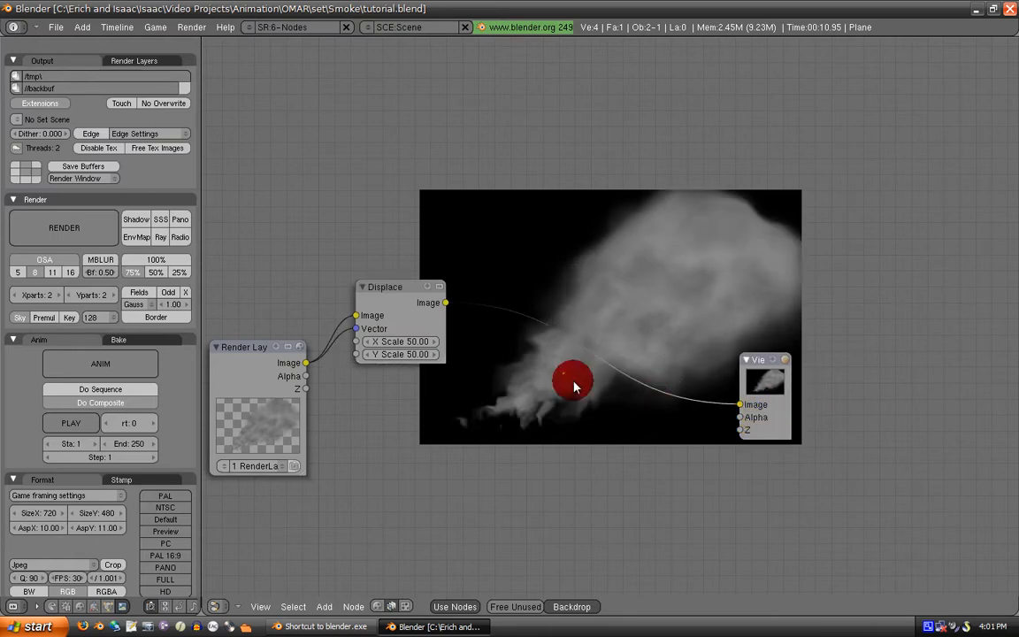
left_click(439, 306)
left_click_drag(411, 302, 394, 281)
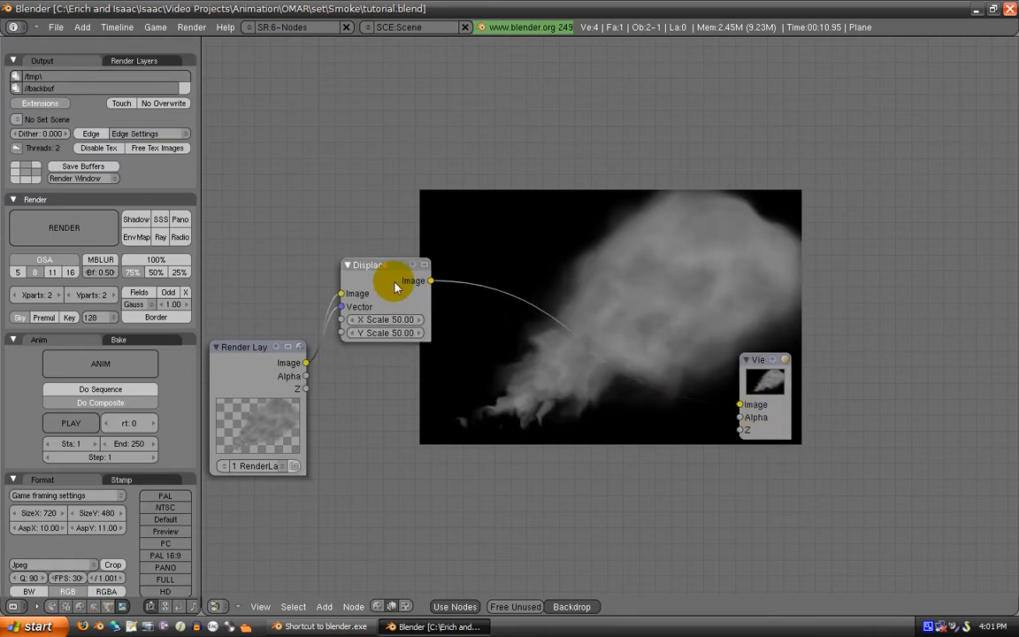
Place two duplicates of the Displace node below it and set the middle one's X and Y Scale to 80
key("shift+d")
left_click(399, 477)
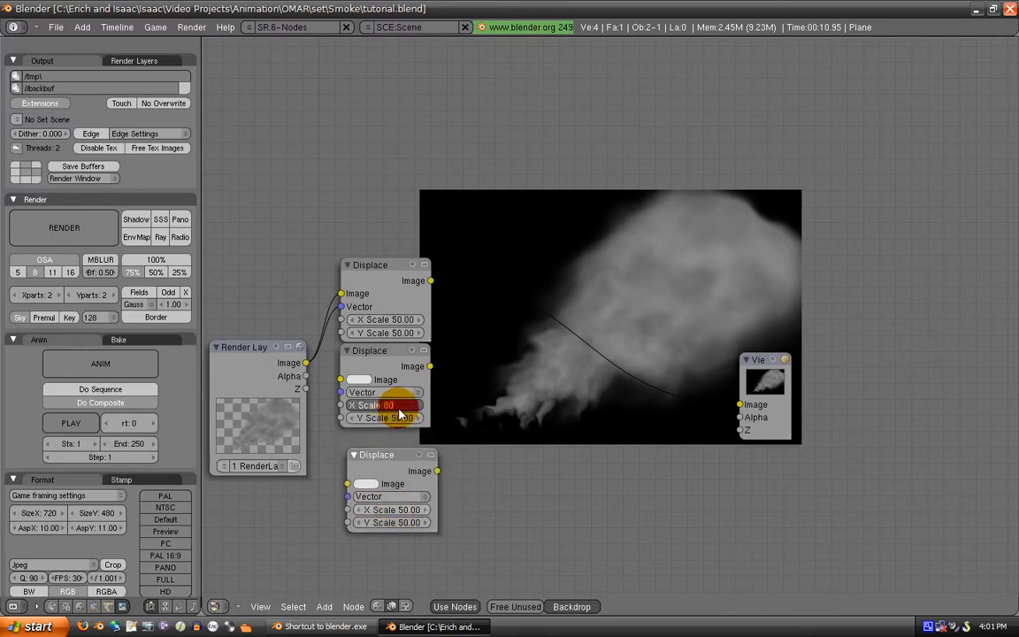
key("Tab")
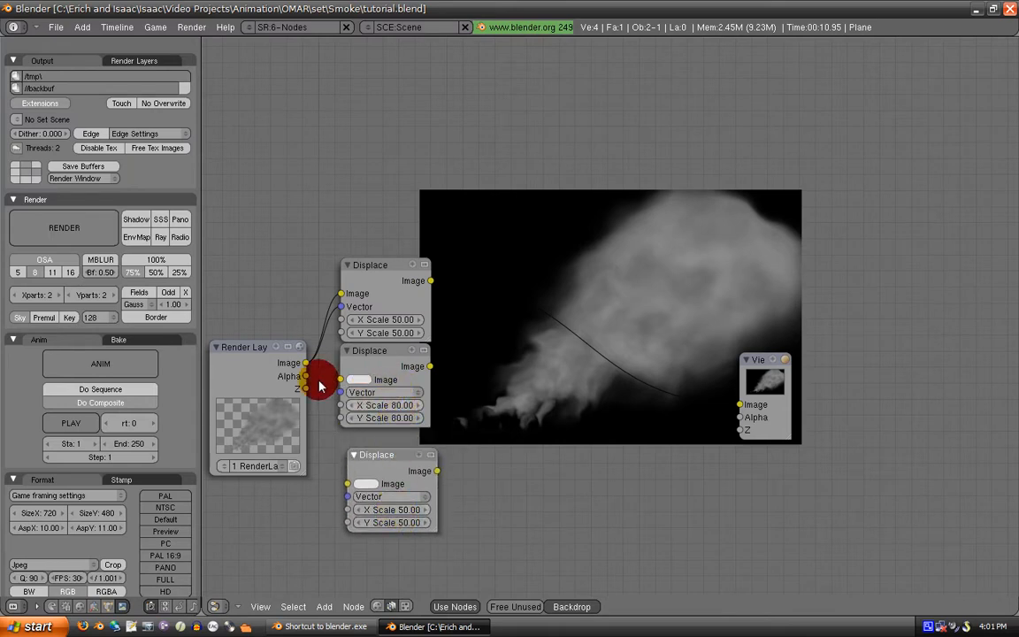
Link the render image through the 80-scale Displace node's Image and Vector inputs and on to the Viewer
left_click_drag(305, 362, 340, 392)
left_click_drag(429, 366, 745, 414)
left_click_drag(385, 380, 387, 390)
left_click_drag(398, 468, 398, 466)
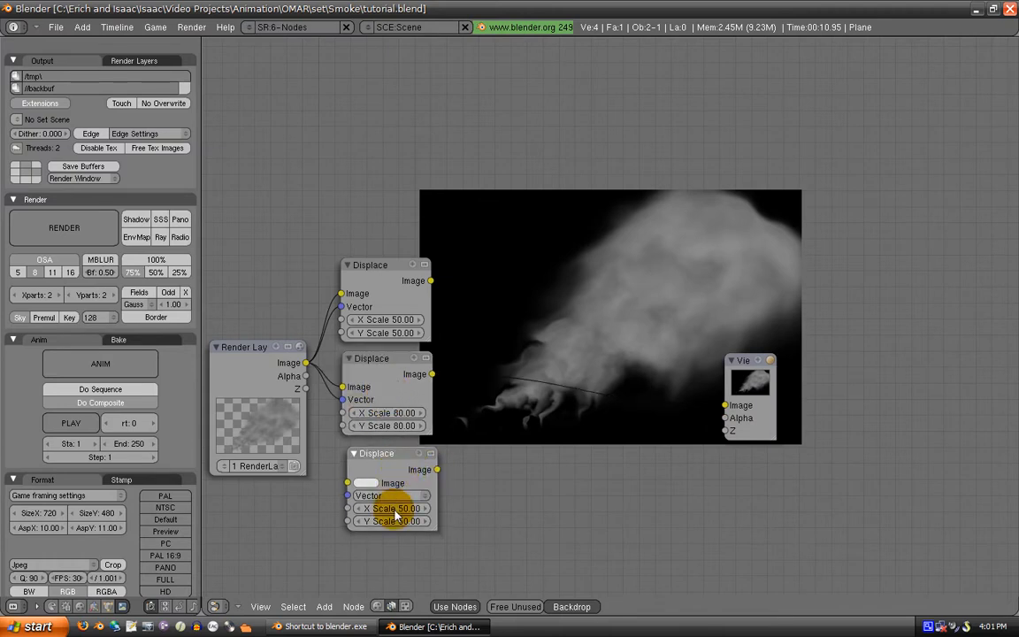
Set the lowest Displace node's X and Y Scale to 40 and feed the render image into its Image and Vector inputs
type("40")
key("Tab")
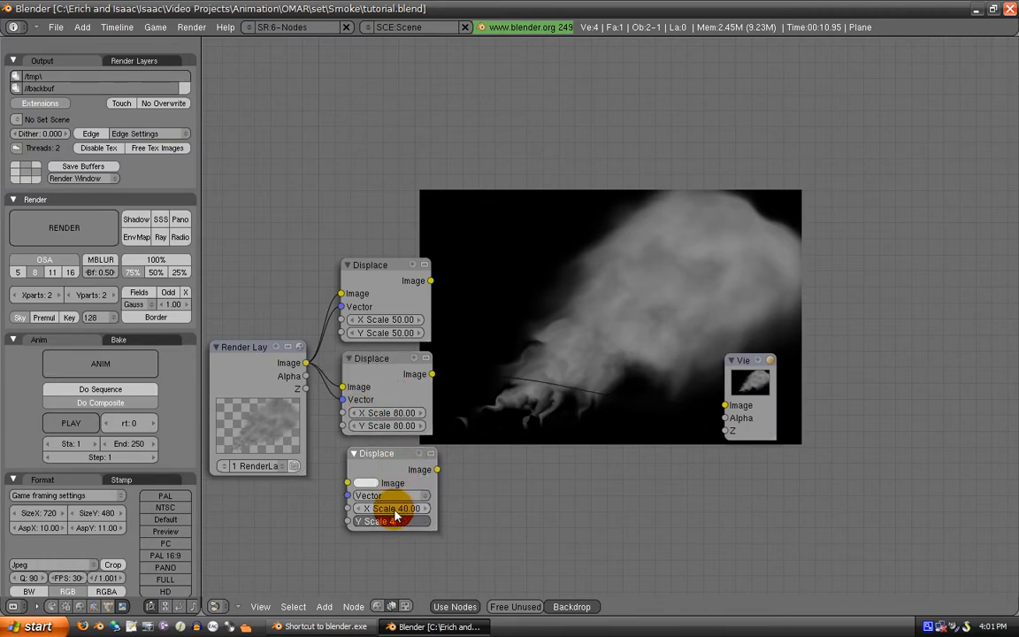
left_click_drag(306, 364, 346, 495)
left_click_drag(390, 460, 378, 457)
Add a Filter node beside the 40-scale Displace node, with that node's output feeding its Image input
key("space")
mouse_move(508, 449)
mouse_move(600, 449)
mouse_move(566, 505)
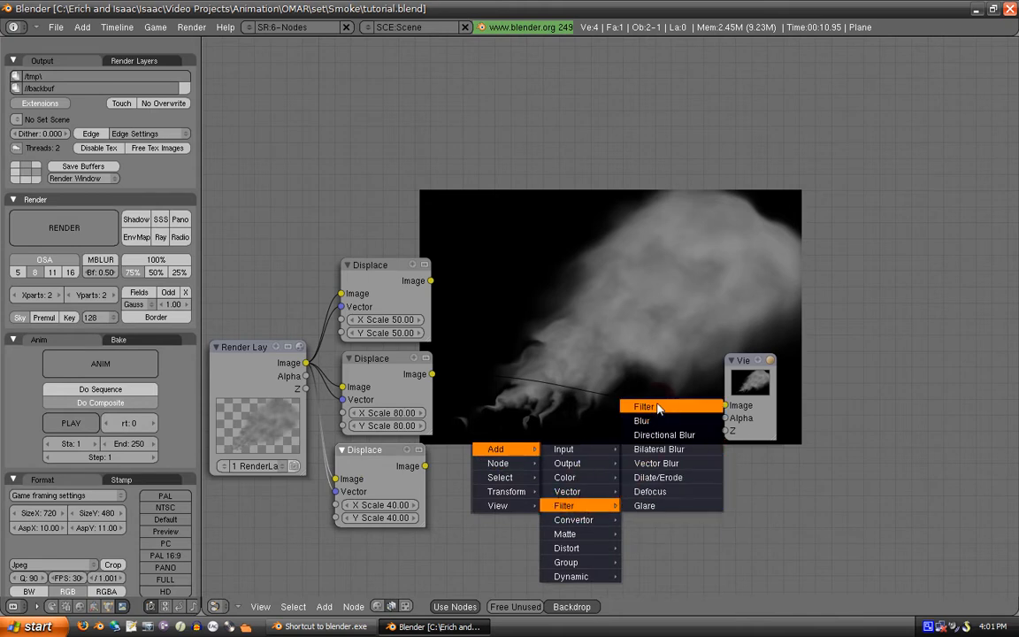
left_click(596, 410)
left_click(446, 480)
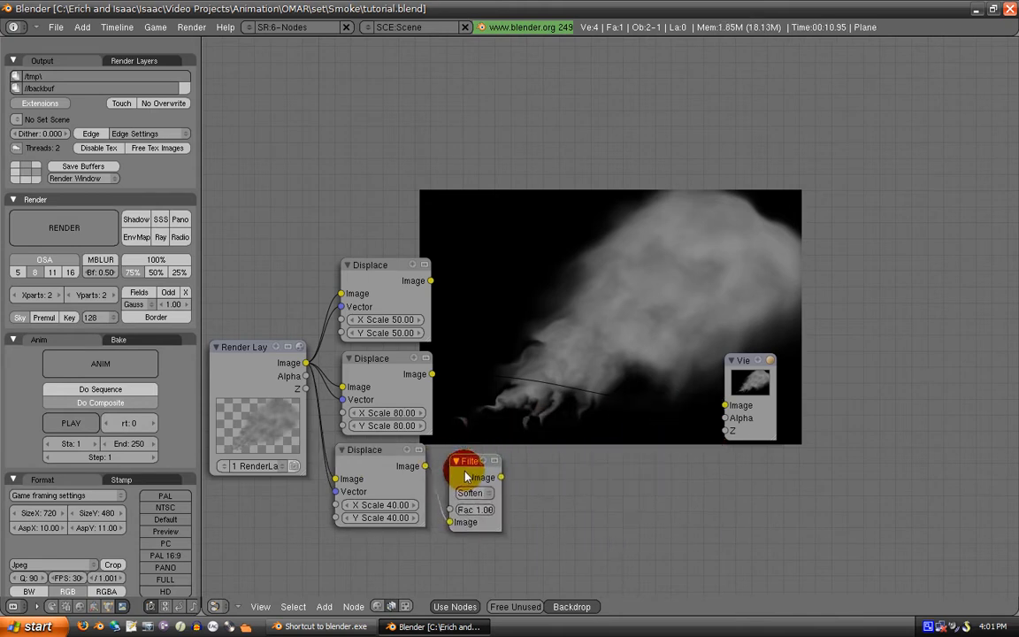
Set the Filter node to Kirsch with a factor of 0.40 and connect its output to the Viewer
left_click(469, 492)
left_click(469, 417)
left_click_drag(500, 477, 725, 405)
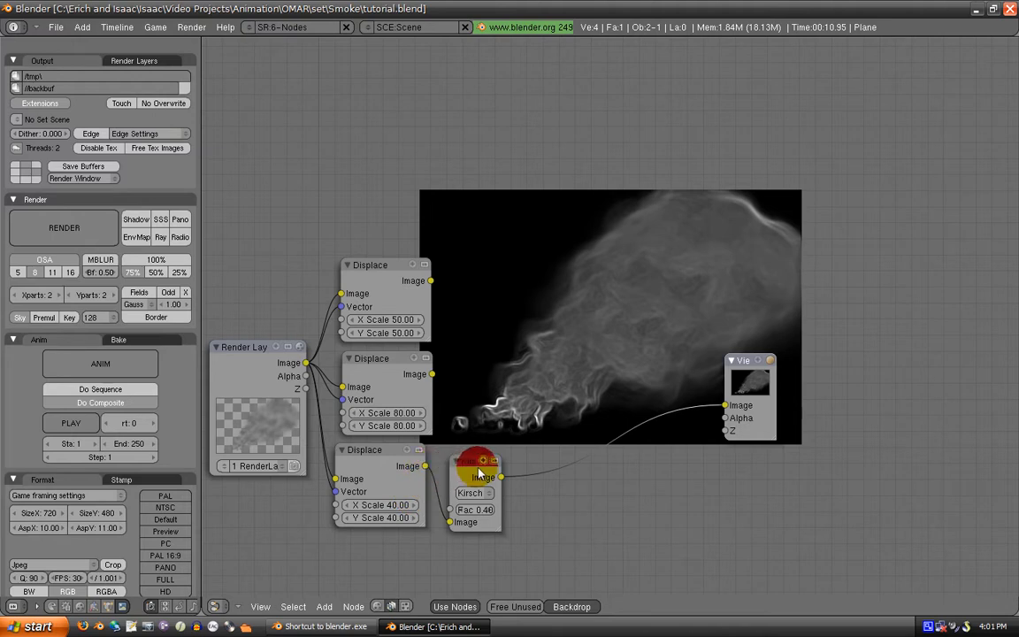
Route the 80-scale Displace output through a duplicate of the filter node set to Sharpen and into the Viewer
left_click_drag(486, 473, 477, 474)
key("shift+d")
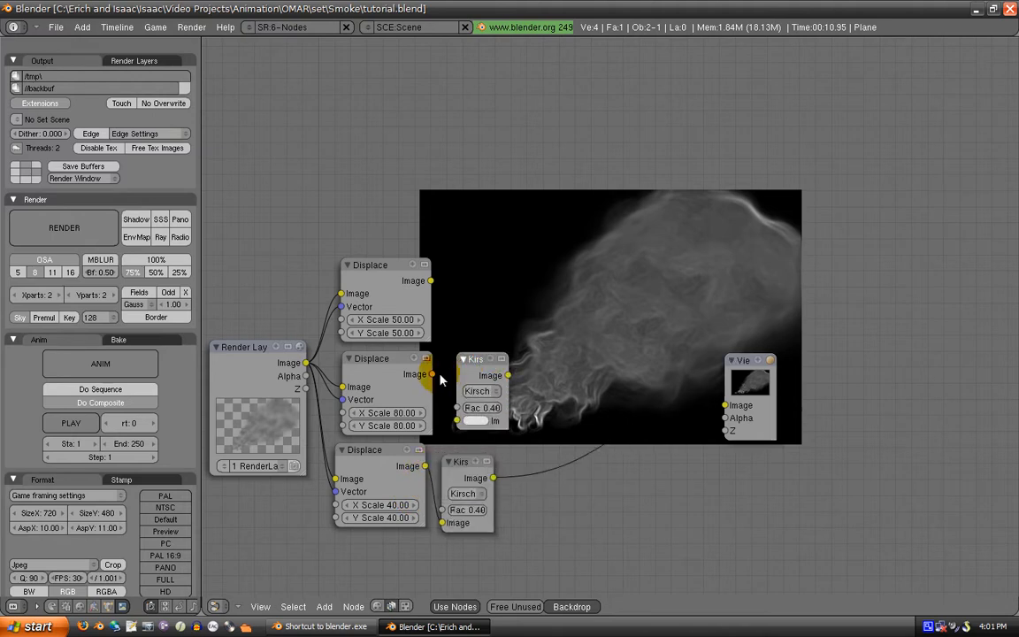
left_click(478, 390)
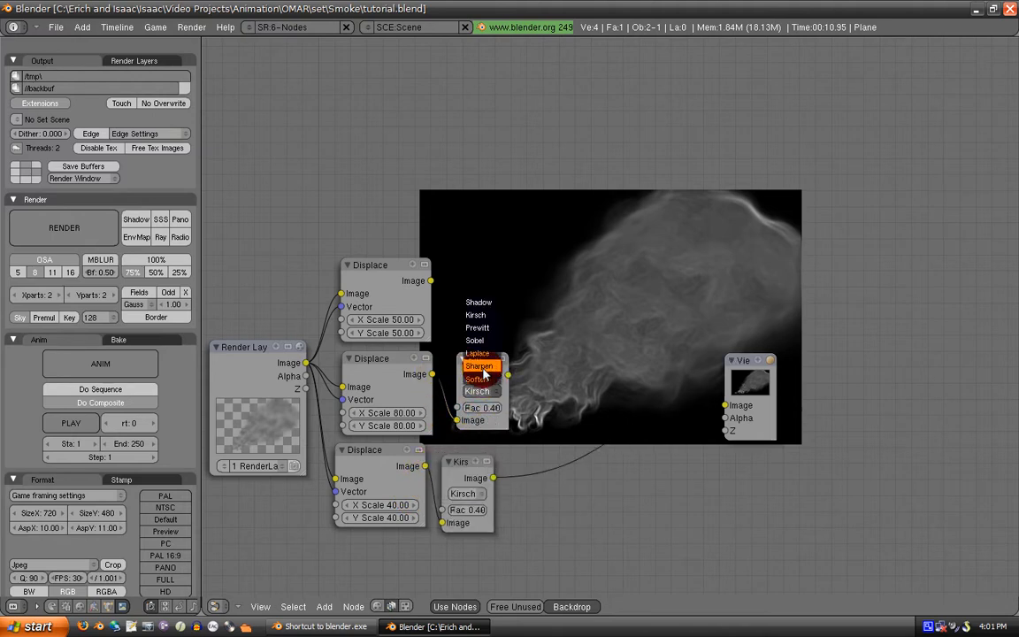
left_click(502, 387)
left_click_drag(510, 378, 647, 399)
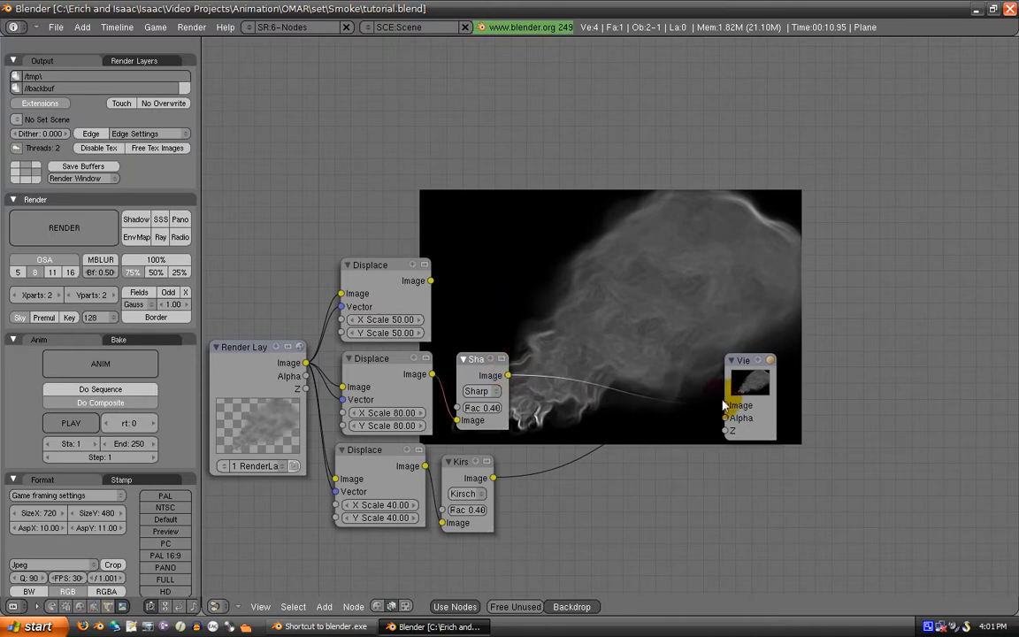
left_click_drag(723, 404, 725, 405)
Duplicate the Sharpen filter beside the 50-scale Displace node and connect that node's output to the copy's Image input
middle_click_drag(655, 359, 605, 392)
left_click(474, 431)
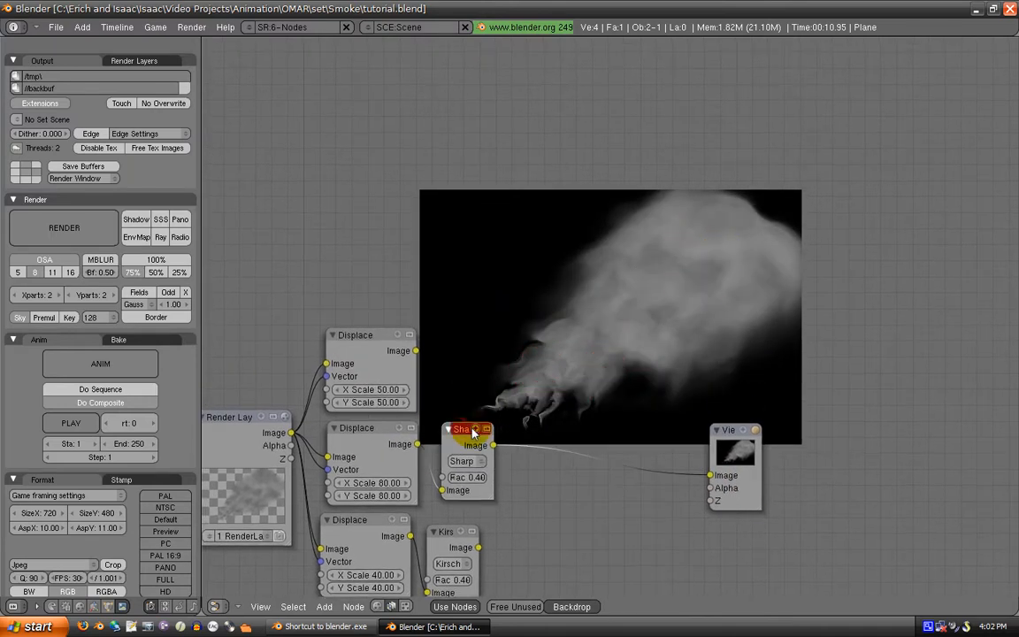
key("shift+d")
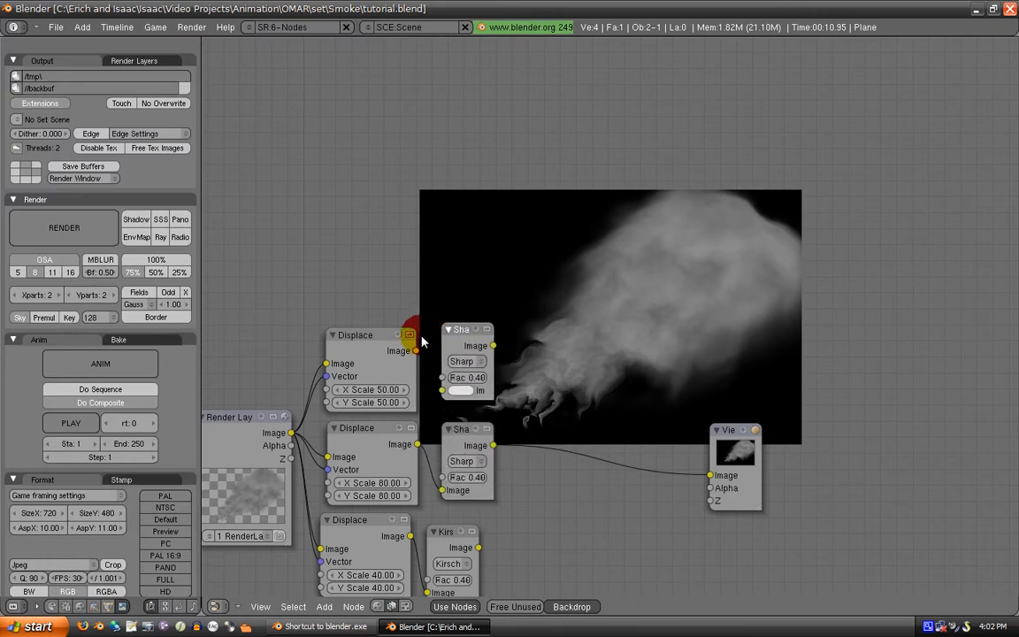
left_click_drag(421, 358, 442, 391)
Set the duplicated filter to Kirsch with a factor of 1.00 and connect its output to the Viewer
left_click(460, 361)
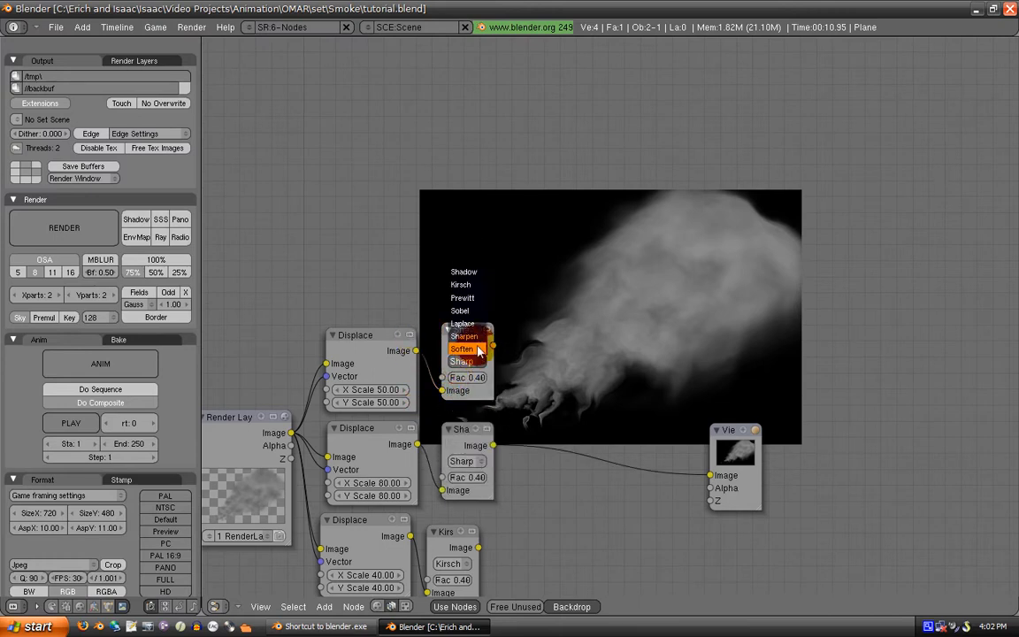
left_click(466, 278)
left_click(463, 378)
left_click_drag(463, 377, 782, 385)
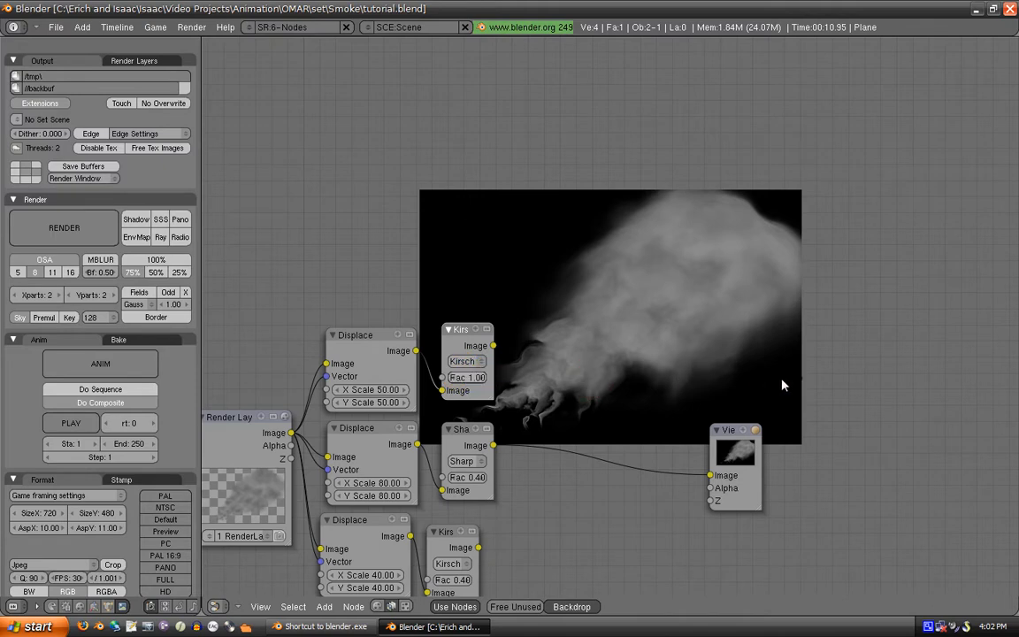
left_click_drag(491, 346, 709, 478)
Add a Mix node and place it beside the Sharpen and lower Kirsch filters
middle_click_drag(640, 411, 510, 455)
middle_click_drag(500, 405, 491, 318)
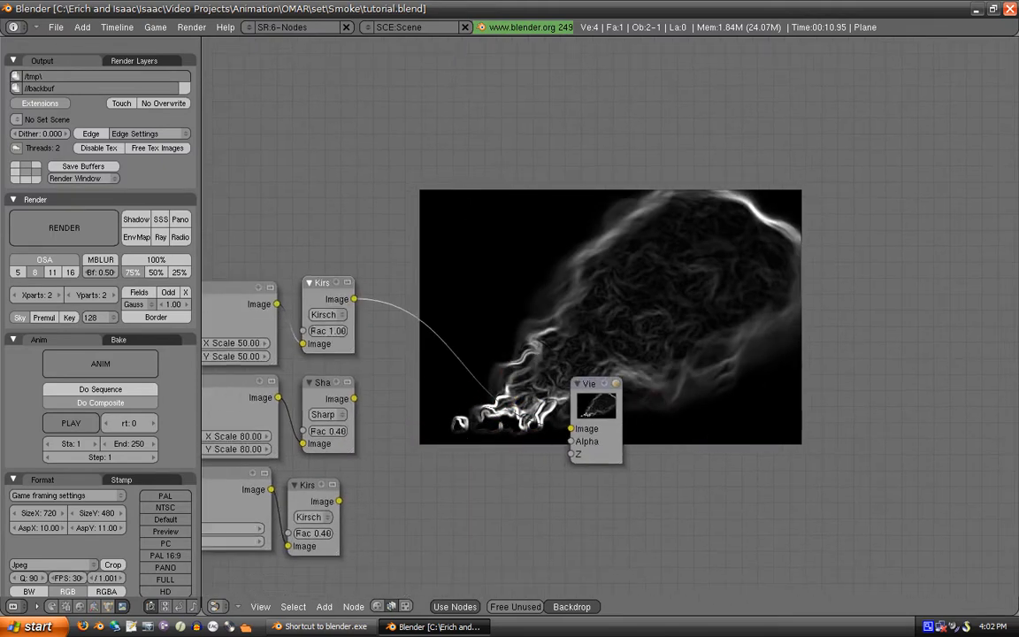
key("space")
key("space")
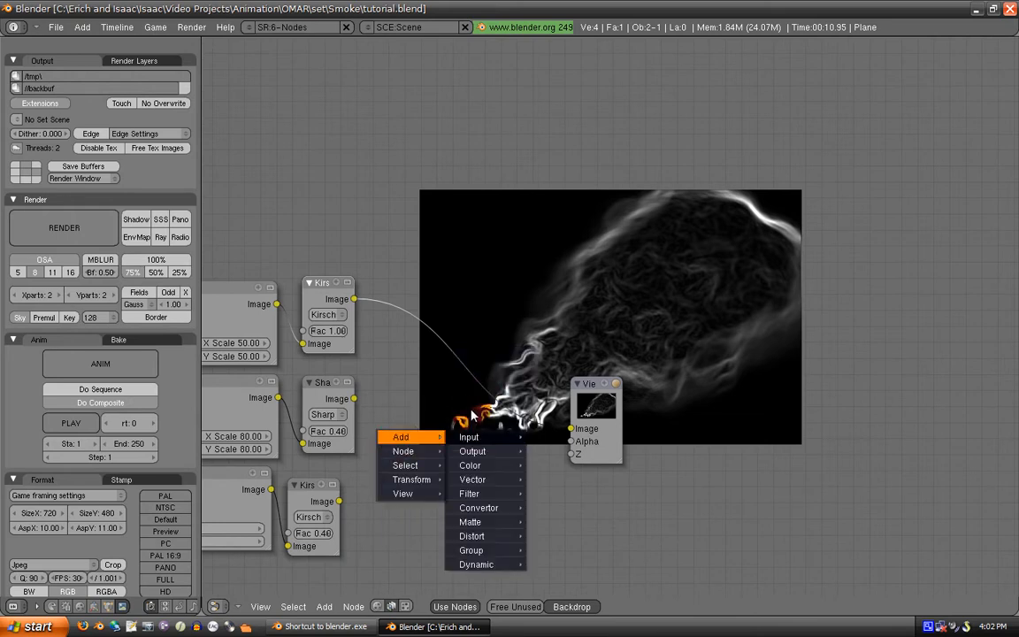
mouse_move(478, 465)
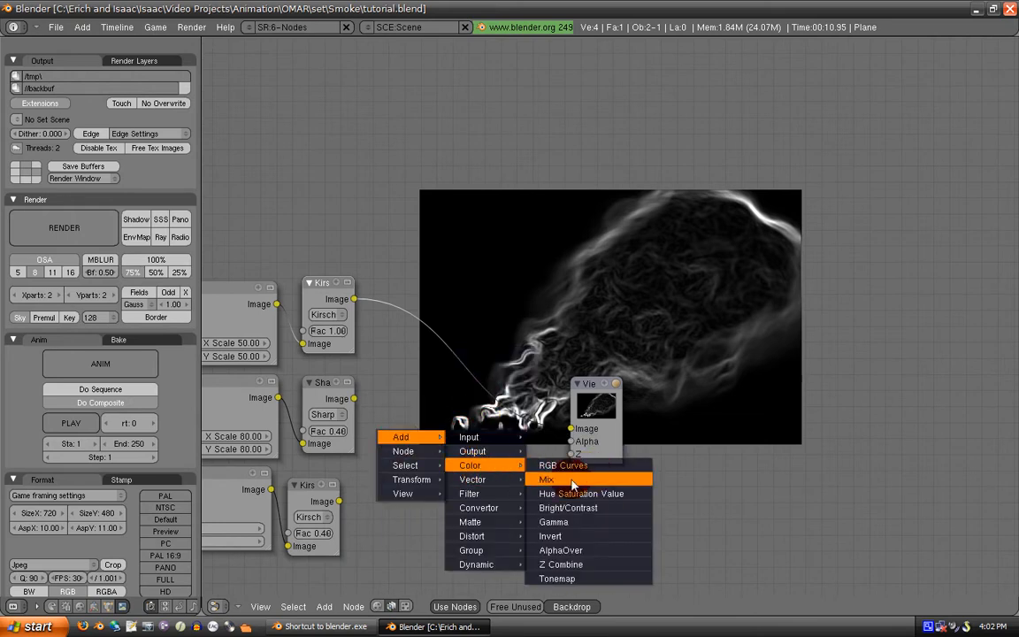
left_click(592, 479)
left_click(407, 450)
left_click_drag(422, 428, 396, 462)
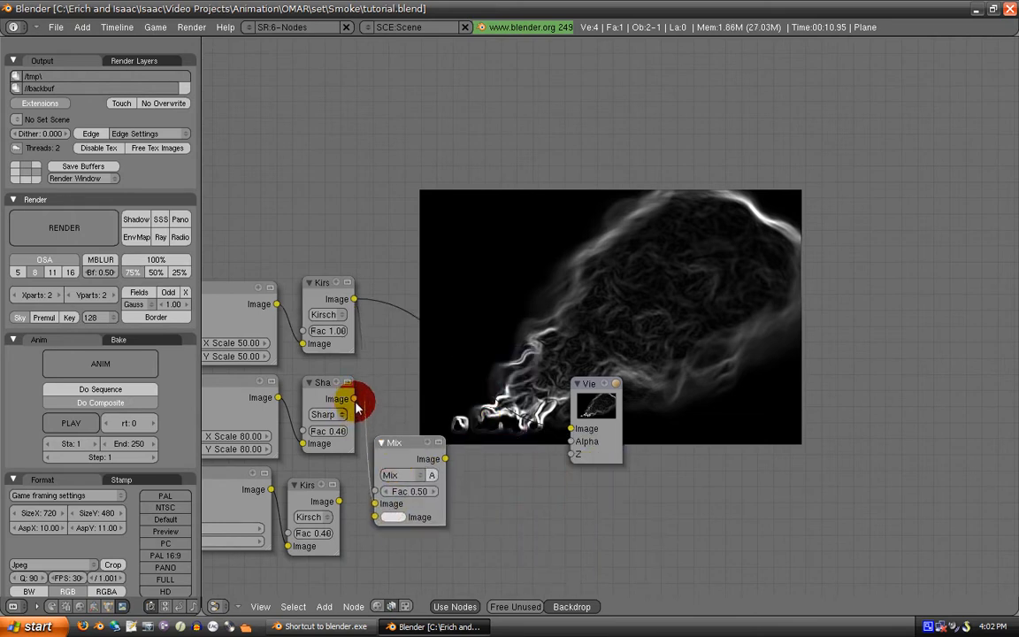
Connect the Sharpen filter to the Mix node's first Image input and the lower Kirsch filter to its second
left_click_drag(355, 401, 375, 516)
left_click_drag(324, 389, 301, 404)
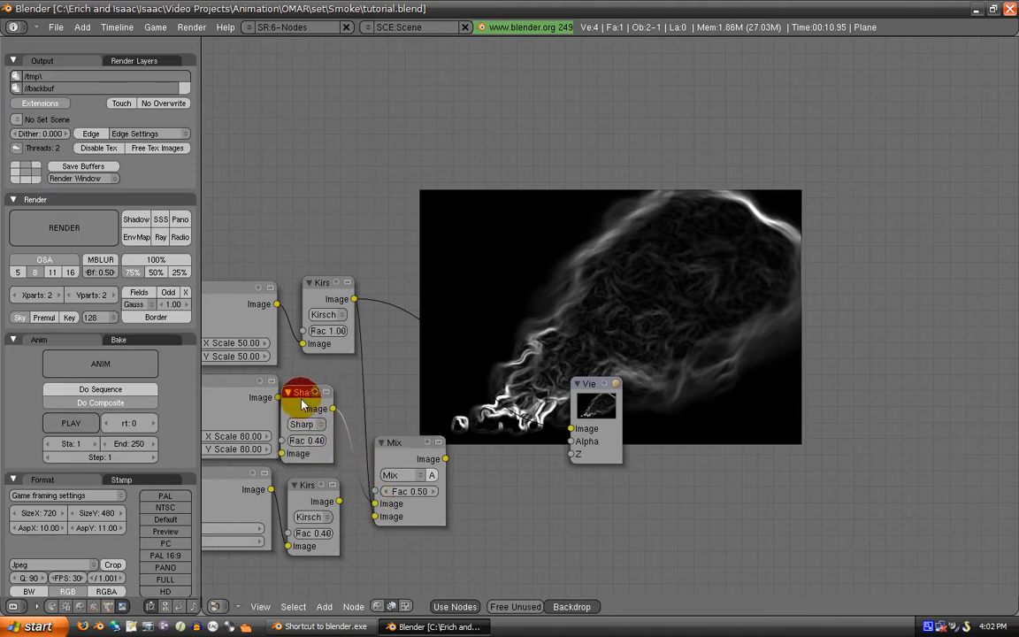
mouse_move(376, 518)
left_mouse_down()
mouse_move(356, 520)
mouse_move(377, 520)
left_mouse_up()
left_click_drag(399, 457, 383, 447)
Set the Mix node's blend mode to Add and connect its output to the Viewer
left_click(375, 465)
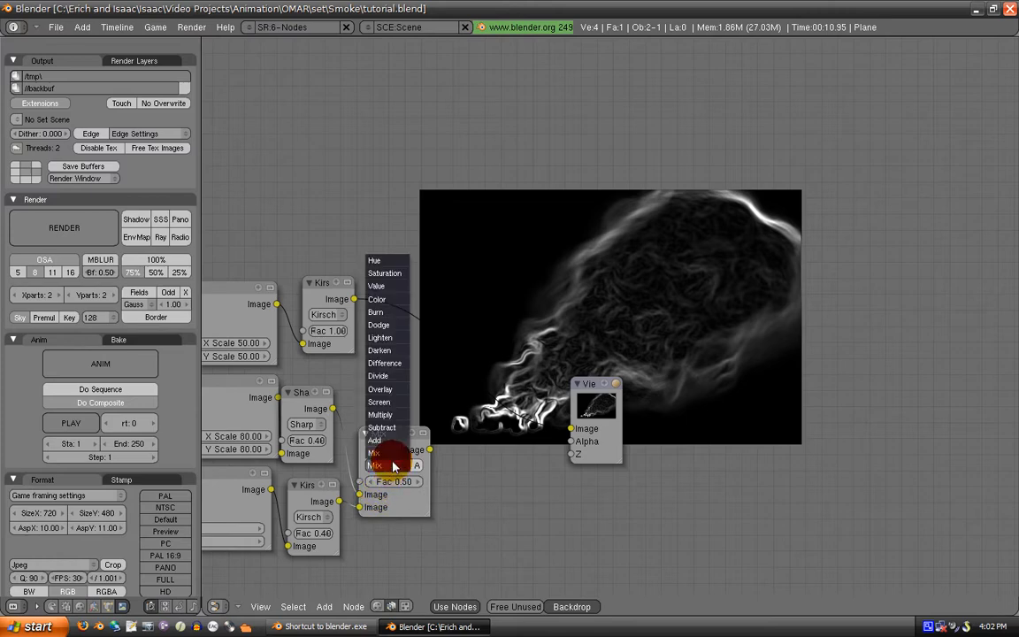
left_click(377, 440)
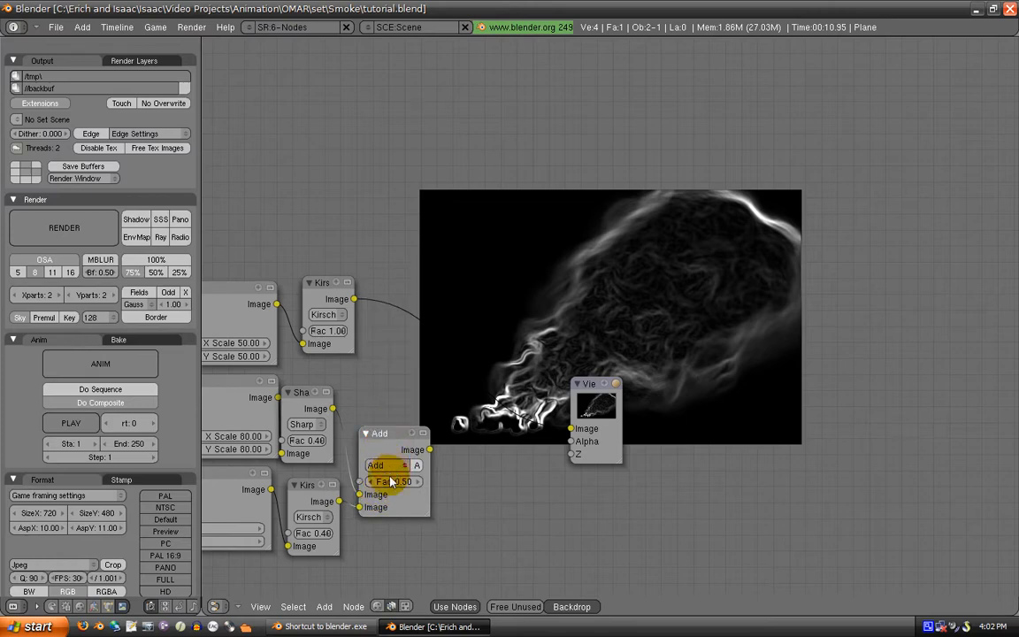
left_click_drag(430, 449, 571, 428)
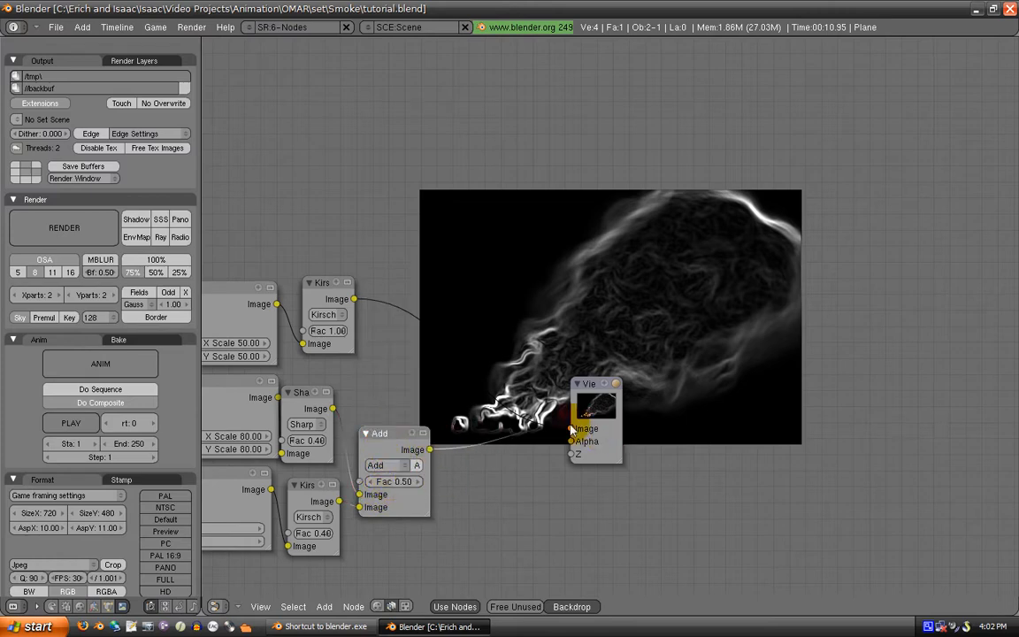
left_click_drag(397, 436, 394, 431)
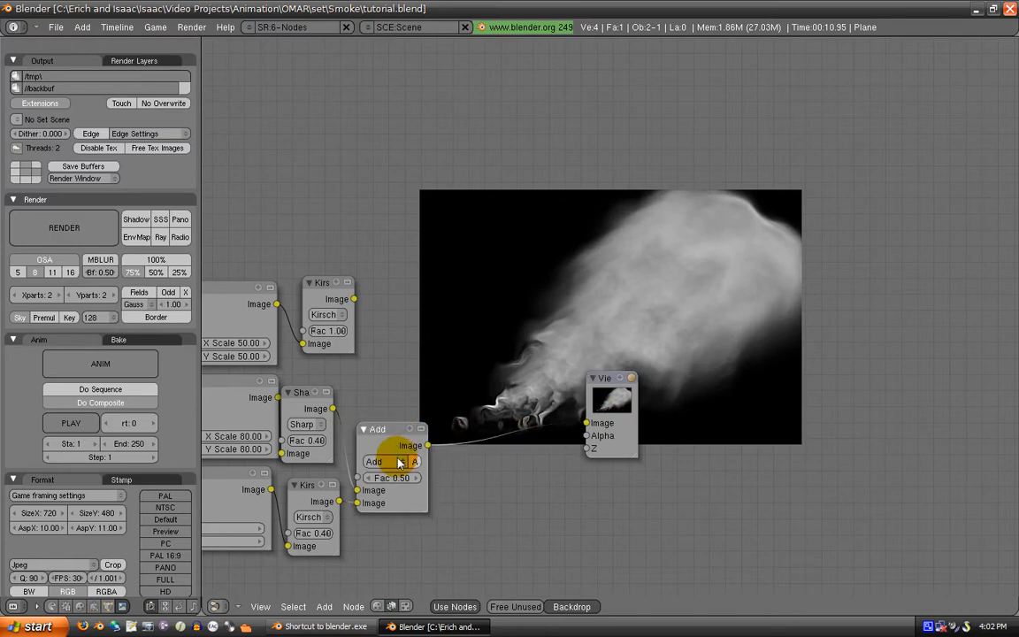
Duplicate the Add node, place the copy above and beyond the original, and move the Viewer node farther along
key("shift+d")
left_click(551, 319)
left_click_drag(631, 412, 686, 416)
left_click_drag(514, 346, 449, 447)
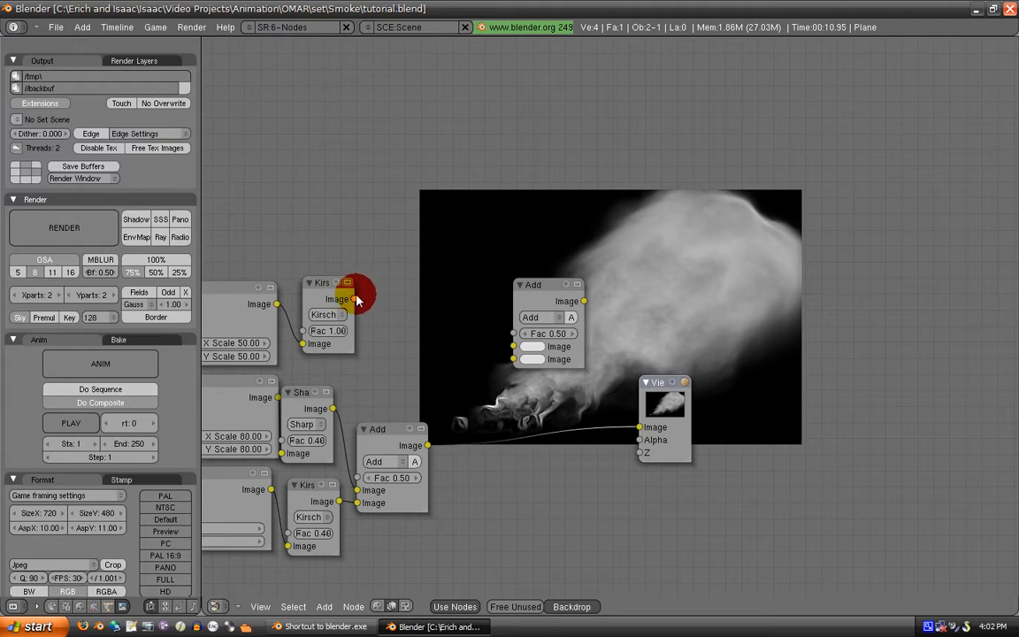
Feed the original Add node and the upper Kirsch filter into the duplicated Add node and set its blend mode to Darken
left_click_drag(357, 300, 514, 359)
left_click(530, 316)
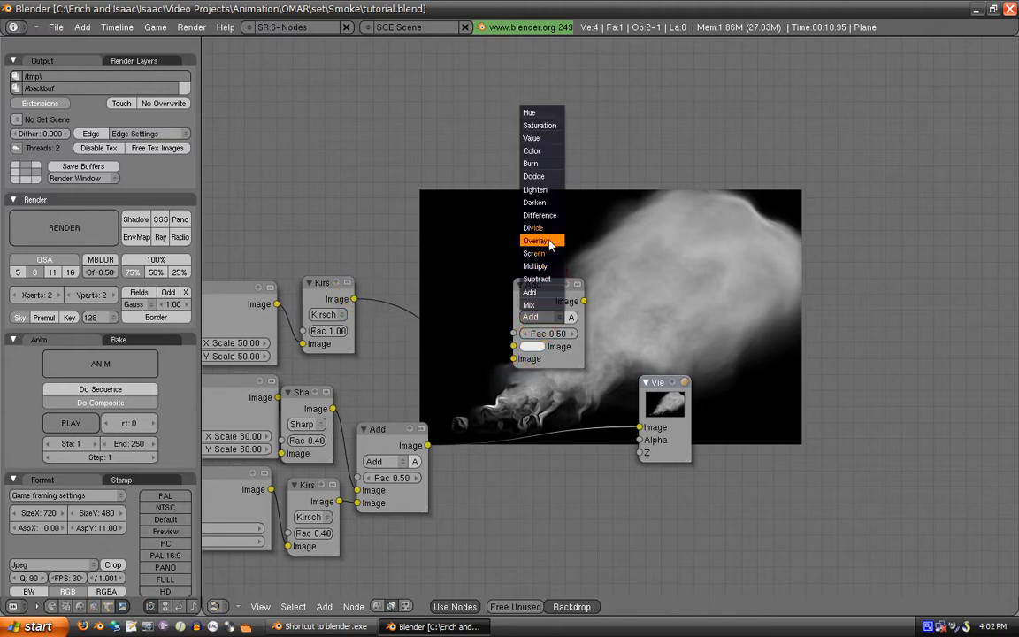
left_click(536, 203)
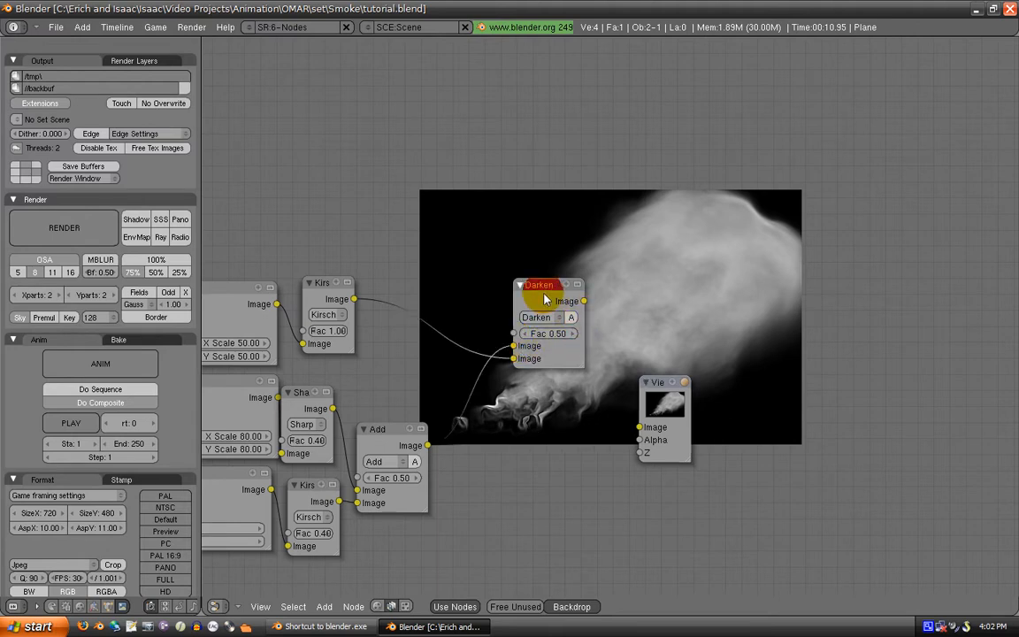
Connect the Darken node to the Viewer, move it slightly closer to the filters, and set its factor to 3.82
left_click_drag(537, 289, 651, 421)
left_click_drag(502, 325, 500, 316)
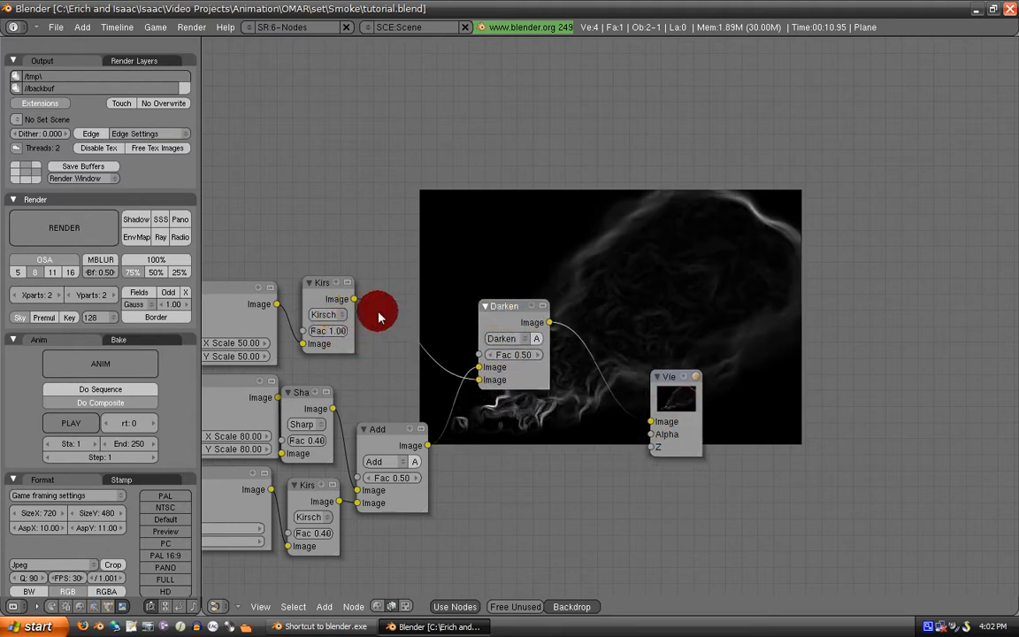
left_click(511, 390)
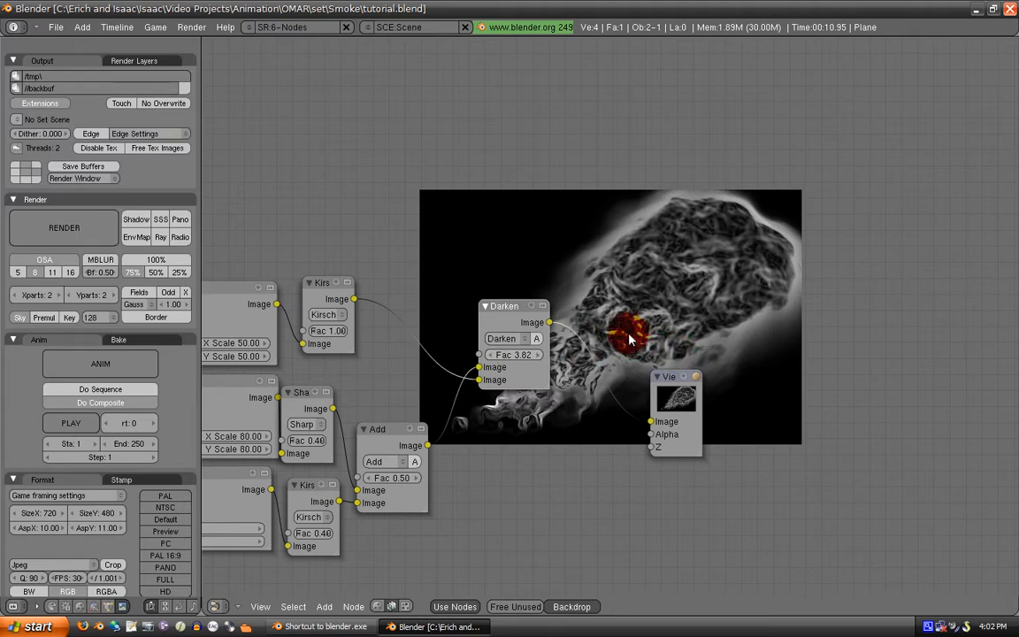
Duplicate the Displace node with the 80 scales and place the copy just past the Darken node
middle_click_drag(652, 348, 496, 344)
scroll(689, 302, "down", 3)
scroll(457, 354, "up", 1)
left_click(253, 364)
key("shift+d")
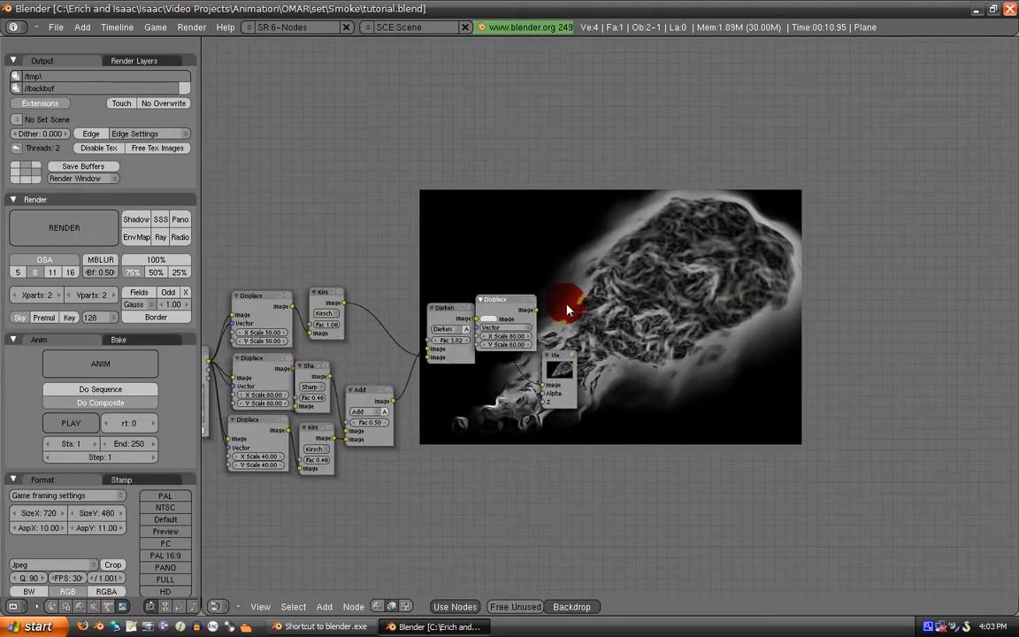
left_click(597, 305)
Move the Viewer beyond the new Displace node and connect the Darken output to the Displace node's Image and Vector inputs
scroll(559, 383, "up", 2)
middle_click_drag(543, 375, 495, 410)
left_click(484, 434)
left_click_drag(483, 434, 558, 384)
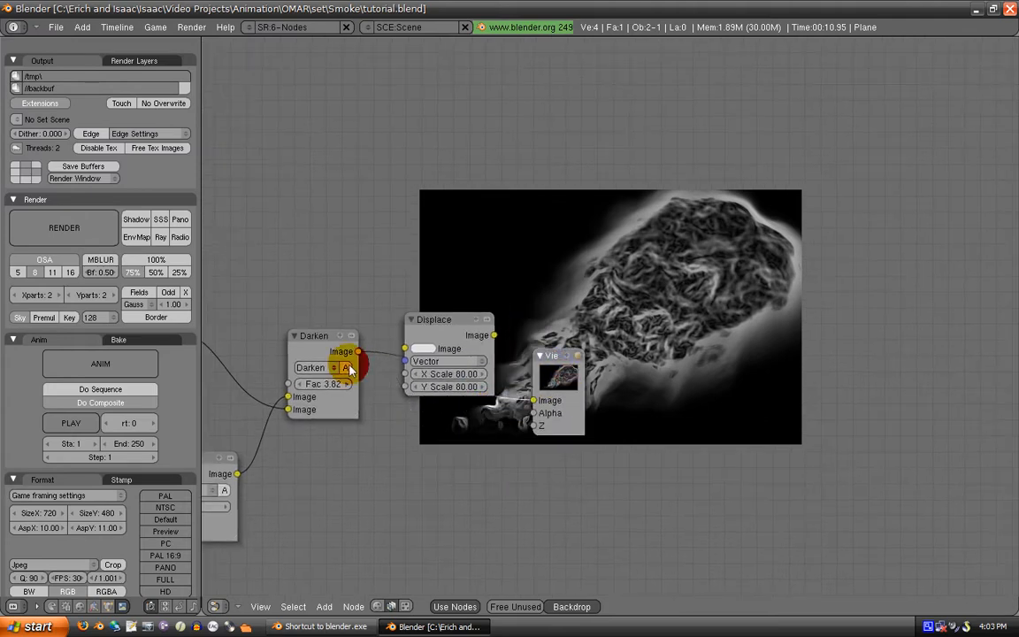
left_click_drag(358, 352, 405, 361)
Set the new Displace node's X and Y Scale to 10 and connect its output to the Viewer
left_click(454, 374)
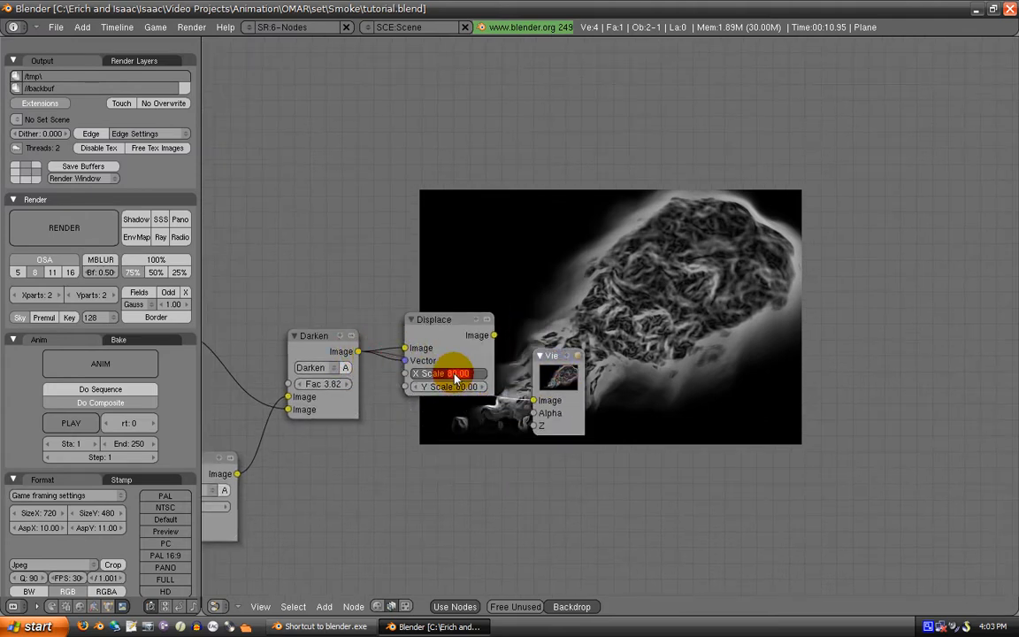
type("10")
key("Tab")
type("1")
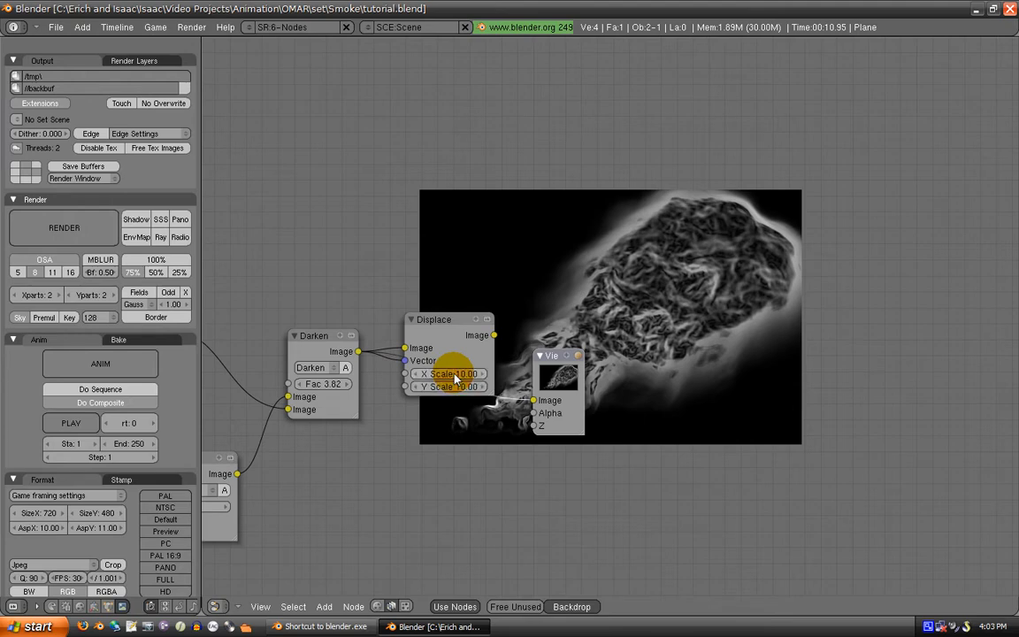
left_click_drag(535, 404, 564, 371)
middle_click_drag(661, 294, 589, 358)
middle_click_drag(517, 415, 529, 382)
middle_click_drag(618, 350, 674, 300)
middle_click_drag(482, 413, 527, 358)
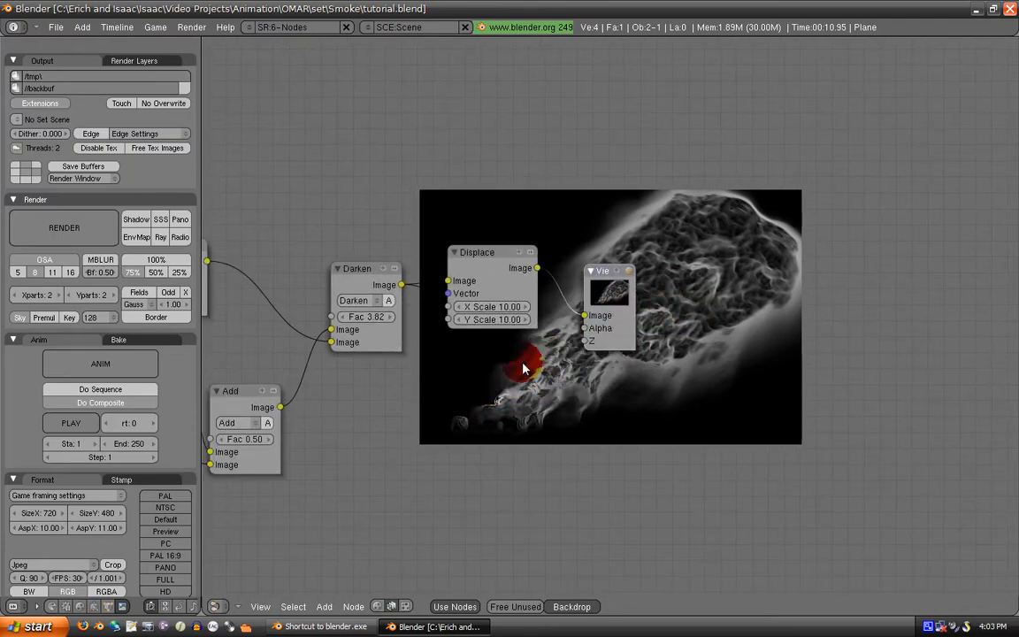
mouse_move(444, 362)
middle_mouse_down()
mouse_move(446, 343)
mouse_move(431, 352)
middle_mouse_up()
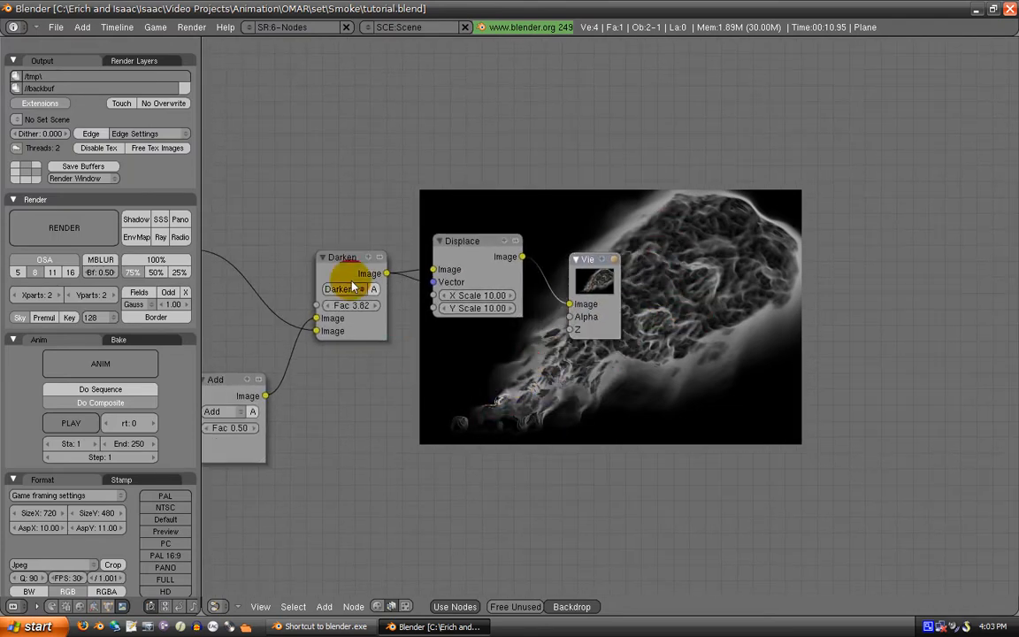
Duplicate the Darken node and place the copy directly below the original
left_click_drag(354, 259, 362, 243)
middle_click_drag(338, 329, 396, 309)
scroll(356, 348, "down", 2)
scroll(372, 311, "up", 2)
key("shift+d")
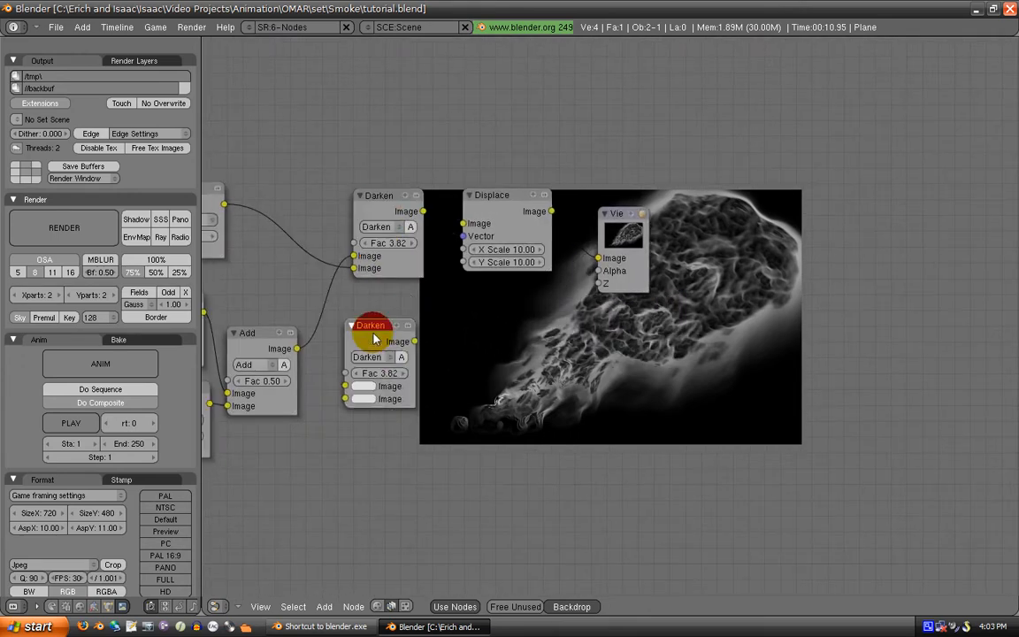
left_click(378, 380)
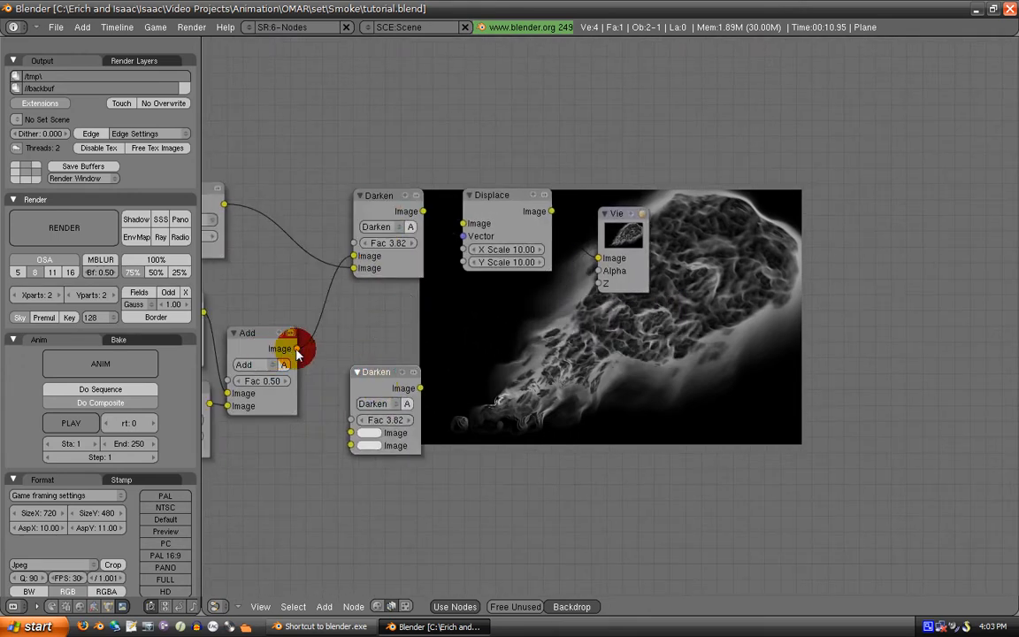
Connect the upper Kirsch filter and the Add node to the copied node's Image inputs and set its blend mode to Subtract
left_click_drag(223, 204, 352, 419)
left_click_drag(297, 348, 351, 444)
left_click(373, 403)
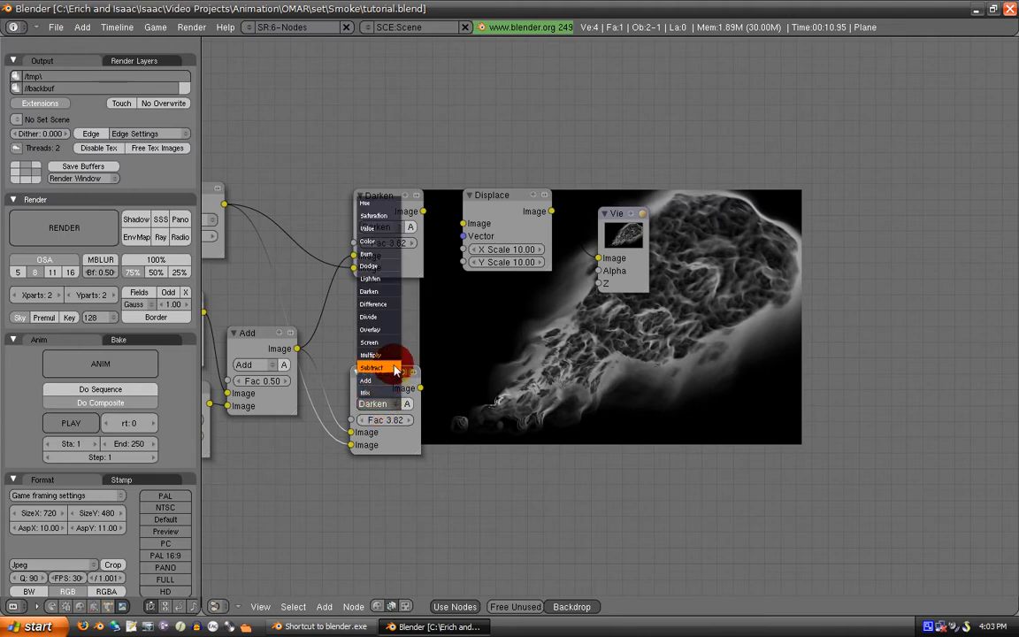
left_click(373, 367)
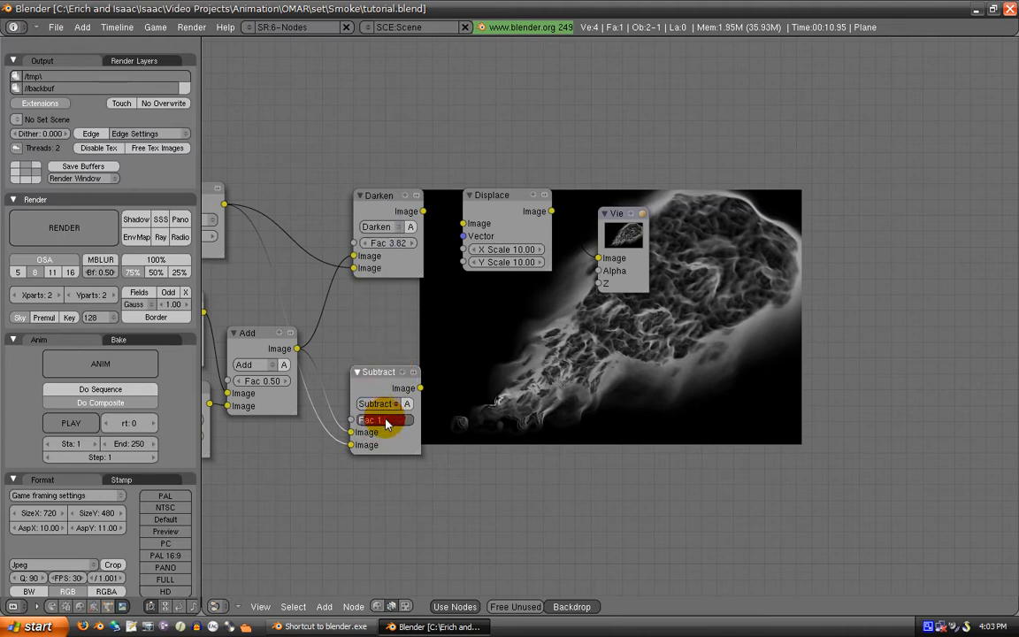
Set the Subtract node's factor to 1.12, move the Viewer beside it, and connect its output to the Viewer's Image input
left_click_drag(609, 266, 543, 416)
left_click_drag(421, 388, 533, 408)
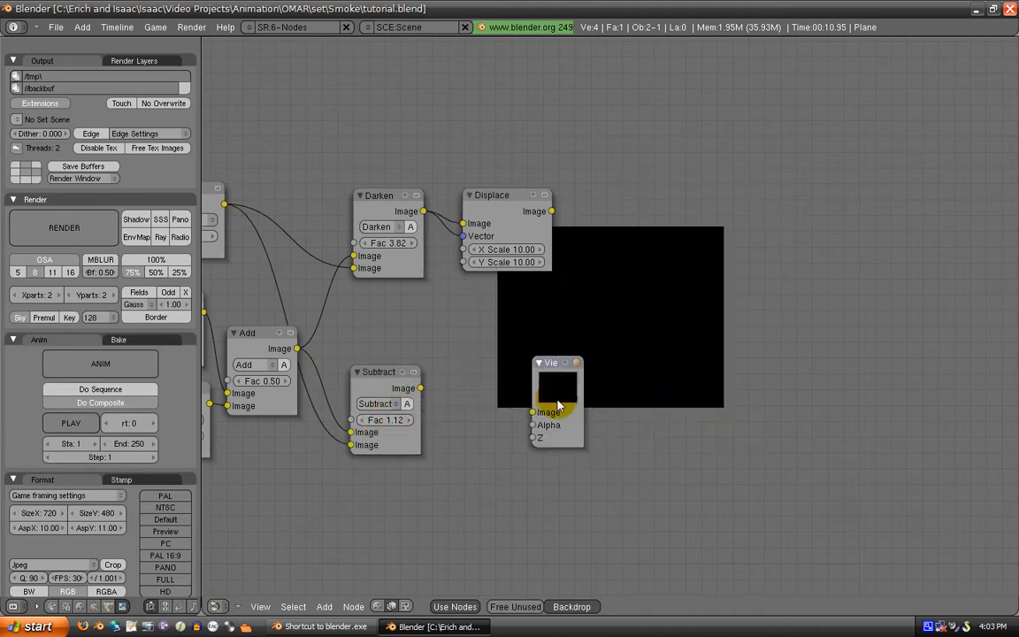
left_click_drag(421, 388, 531, 415)
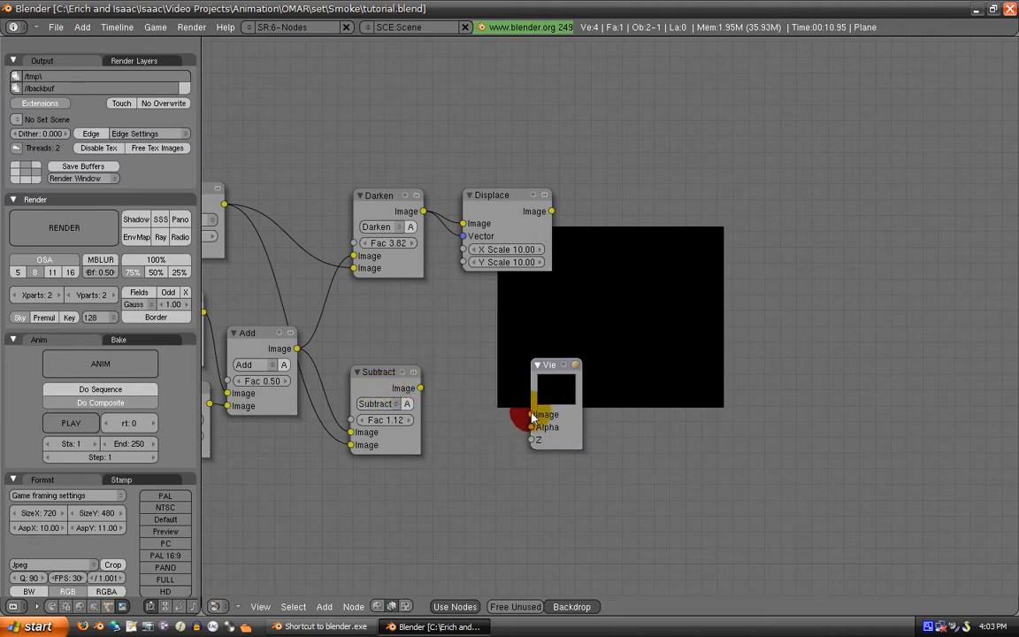
left_click_drag(421, 388, 535, 412)
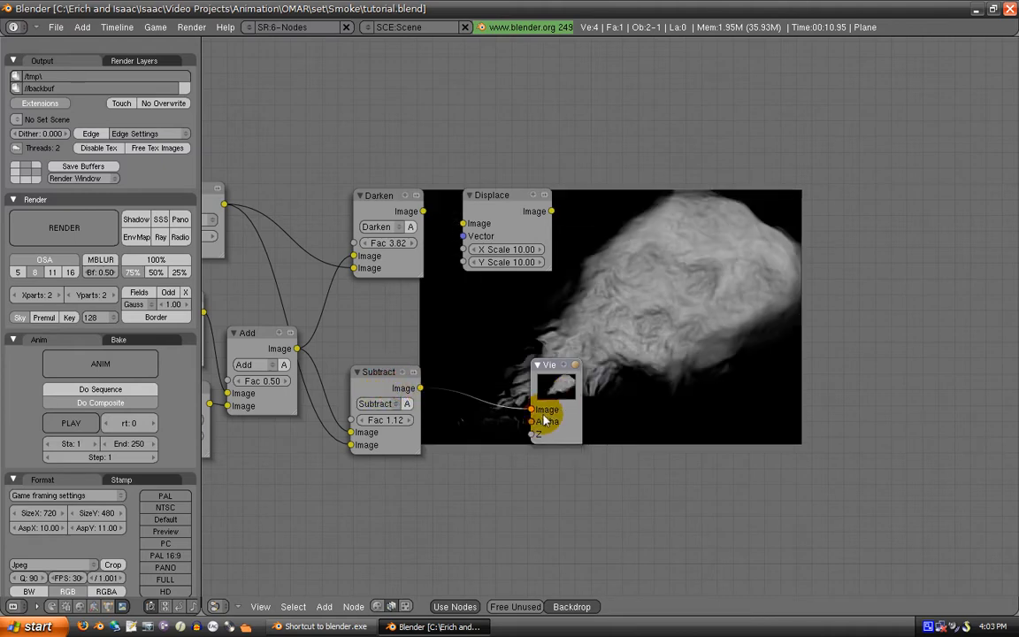
Duplicate the Darken node, place the copy above the original, and set its blend mode to Multiply
middle_click_drag(539, 368, 520, 464)
middle_click_drag(497, 390, 654, 422)
left_click_drag(525, 341, 516, 338)
scroll(505, 387, "up", 2)
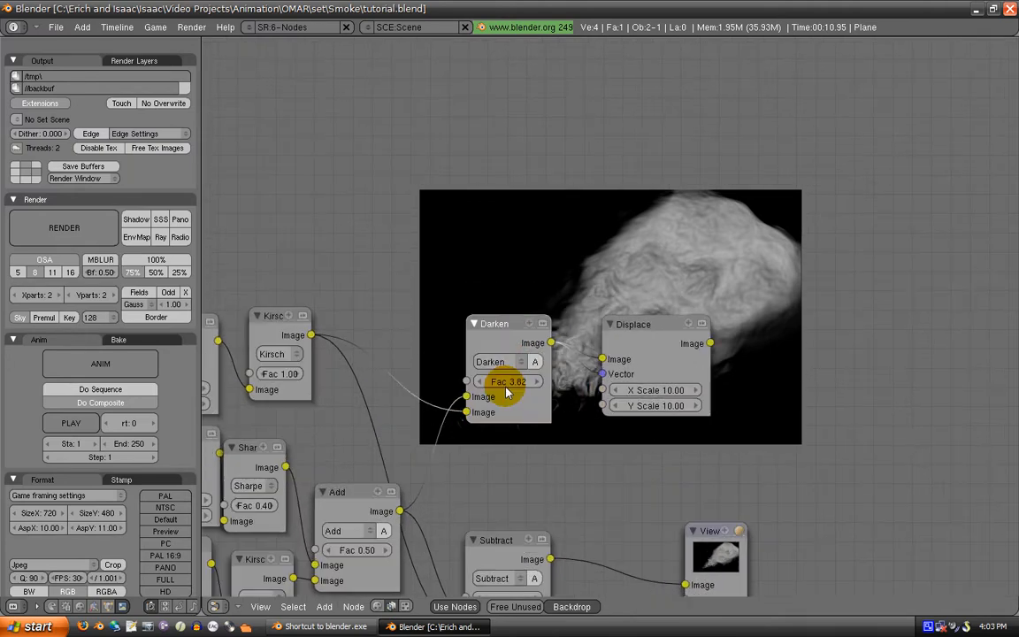
scroll(477, 398, "down", 2)
key("shift+d")
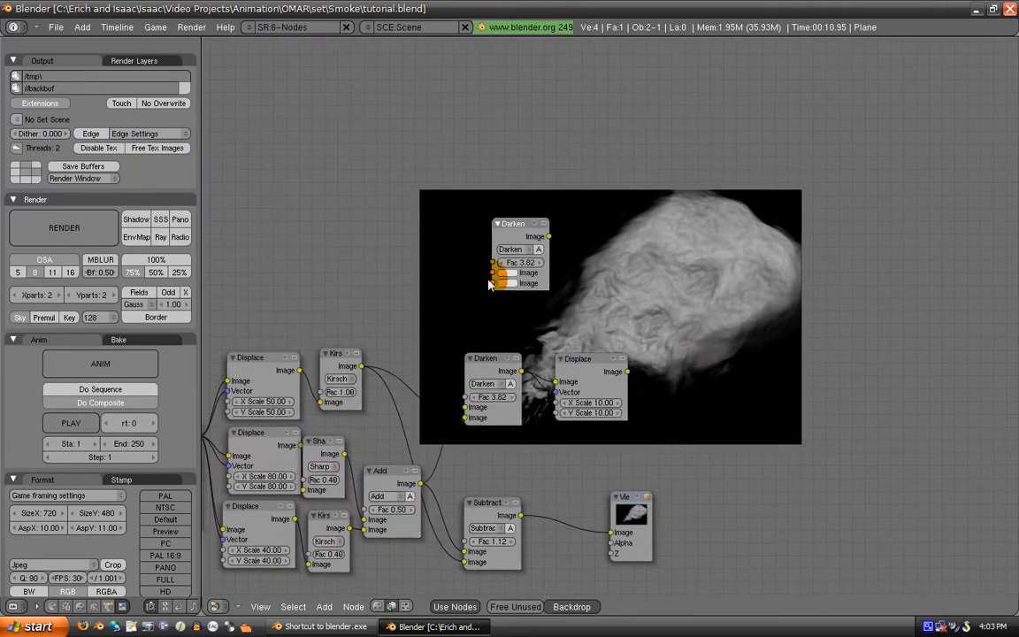
left_click(515, 249)
left_click(510, 212)
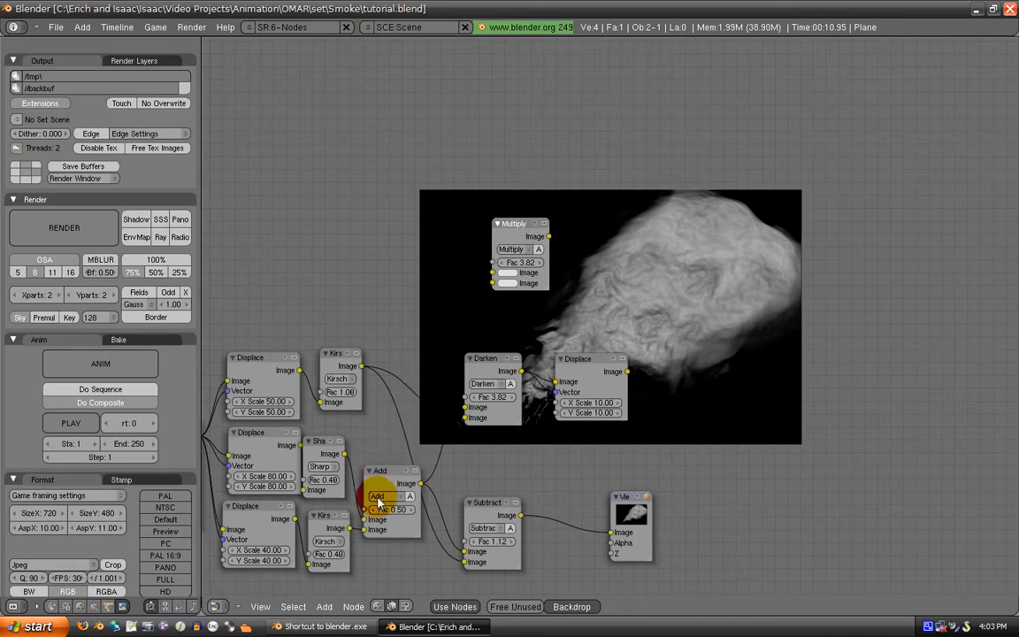
Feed the Add and final Displace nodes into the Multiply node, set its factor to 0.58, and place it above and beyond Displace
left_click_drag(421, 483, 493, 274)
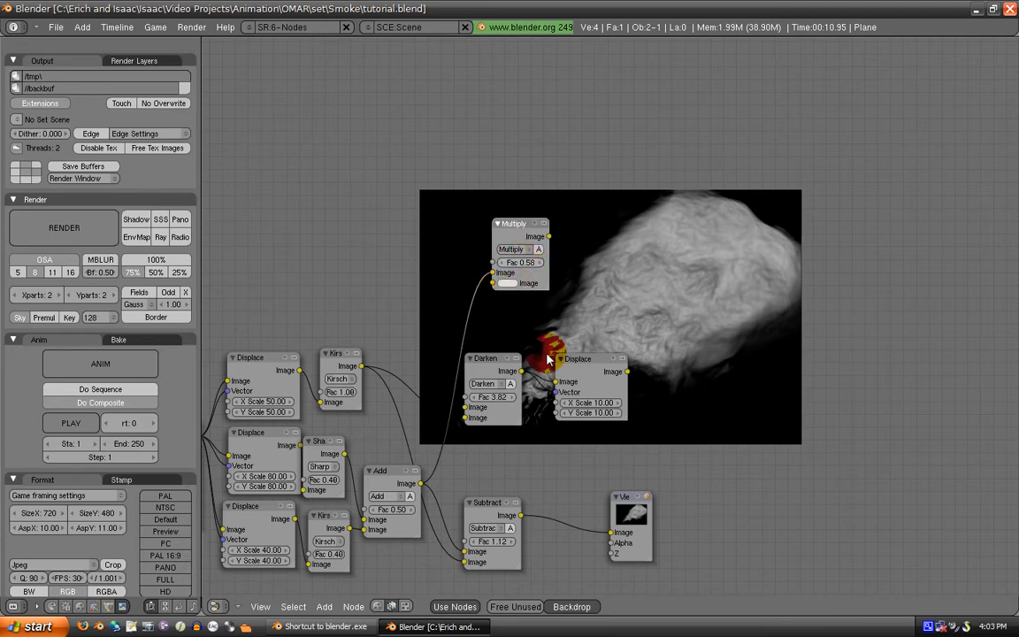
left_click_drag(582, 368, 553, 364)
left_click(536, 225)
left_click_drag(537, 224, 647, 220)
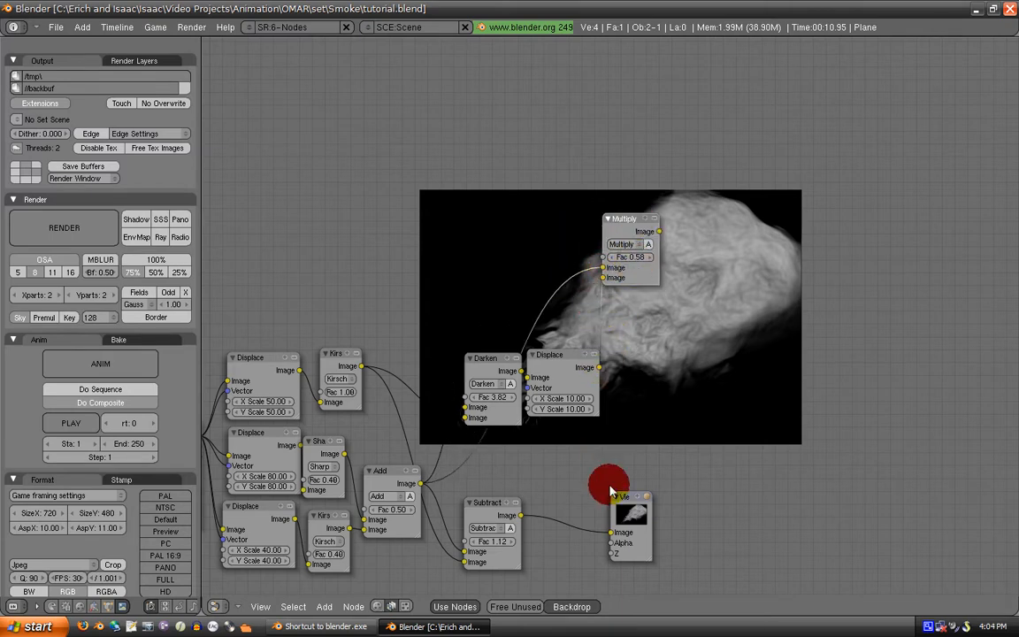
Move the Viewer beside the Multiply node and connect the Multiply output to its Image input
left_click_drag(620, 496, 773, 190)
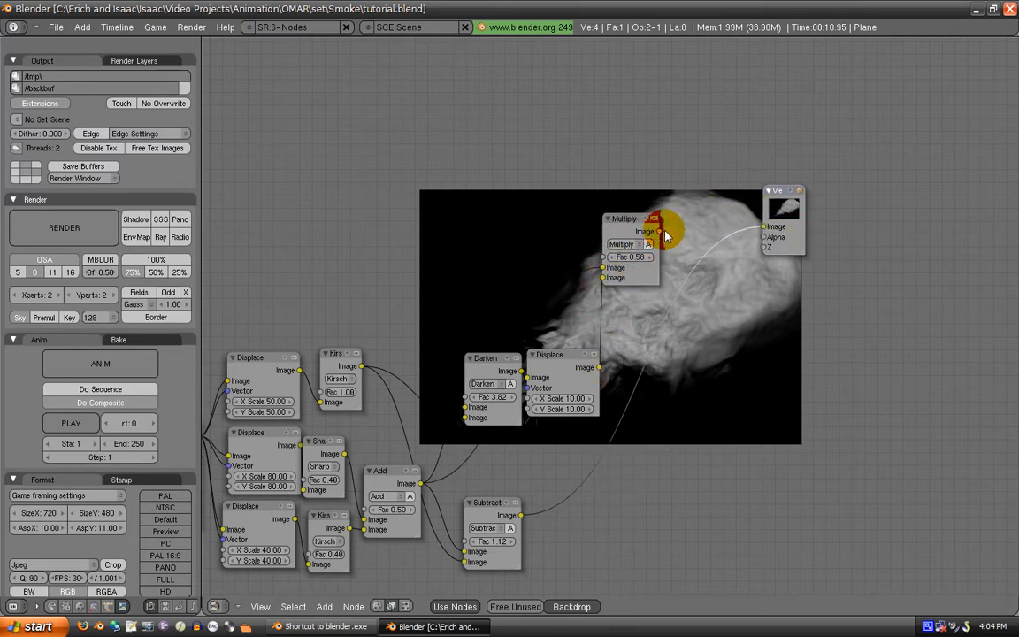
left_click_drag(659, 232, 762, 226)
middle_click_drag(689, 278, 621, 372)
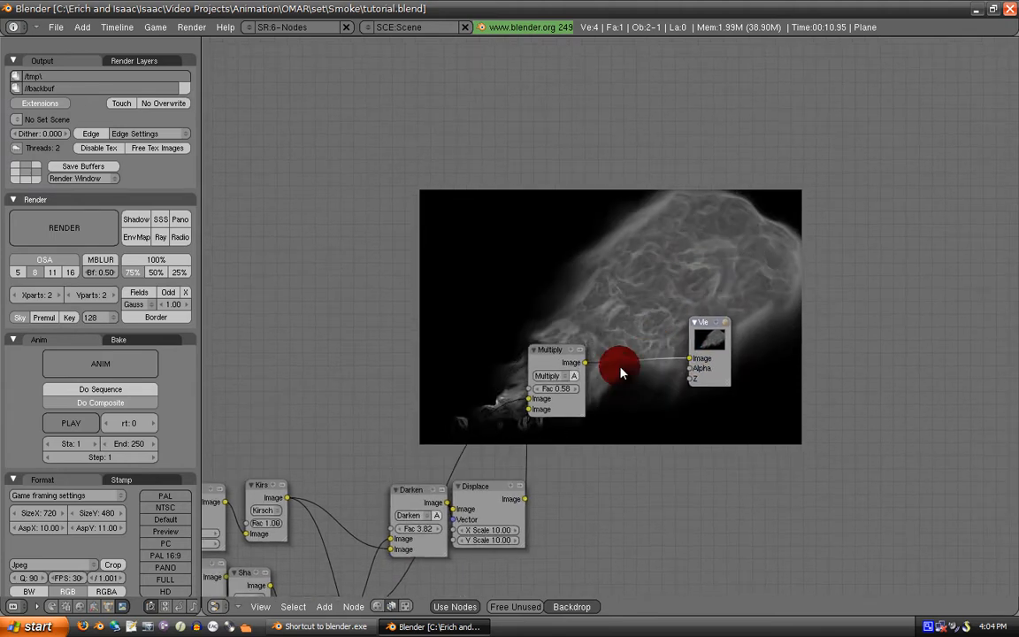
left_click_drag(566, 367, 589, 363)
middle_click_drag(524, 419, 554, 303)
middle_click_drag(513, 405, 522, 386)
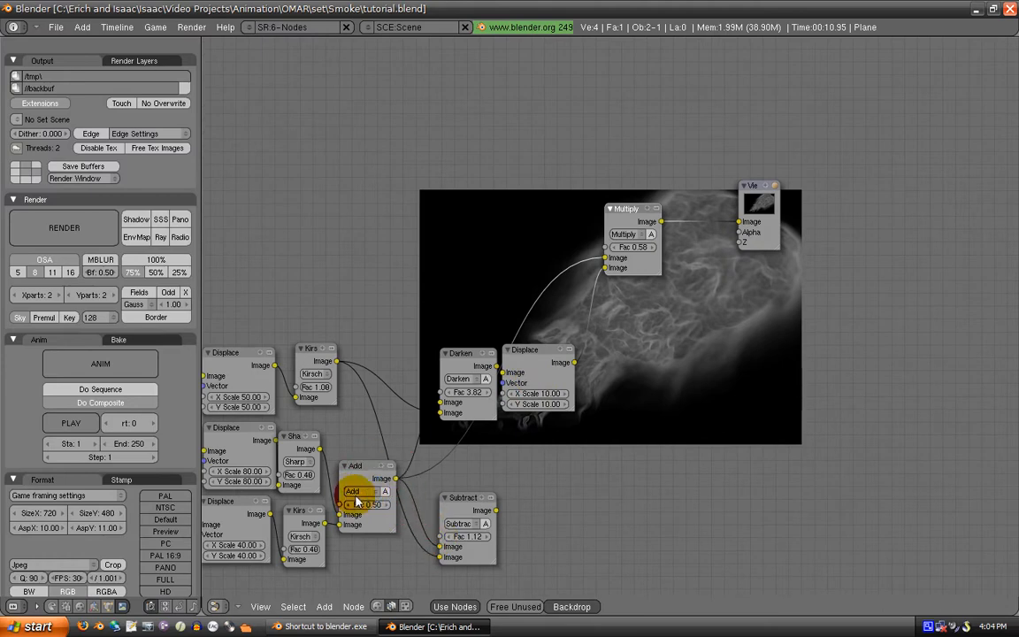
Add the existing Colors node group and place it below the Viewer
middle_click_drag(357, 486, 278, 471)
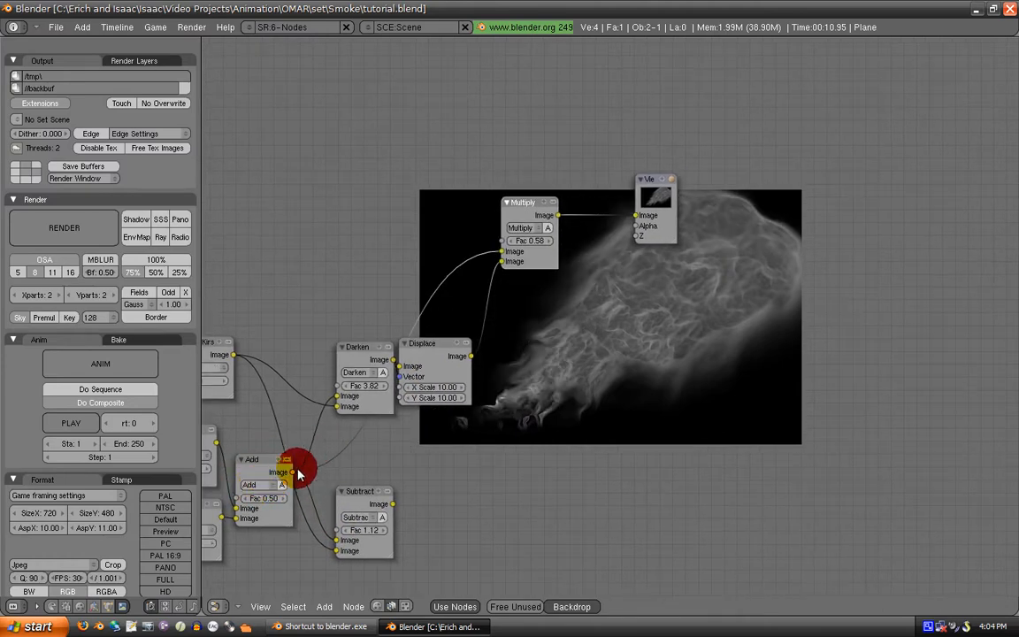
middle_click_drag(586, 398, 489, 422)
key("space")
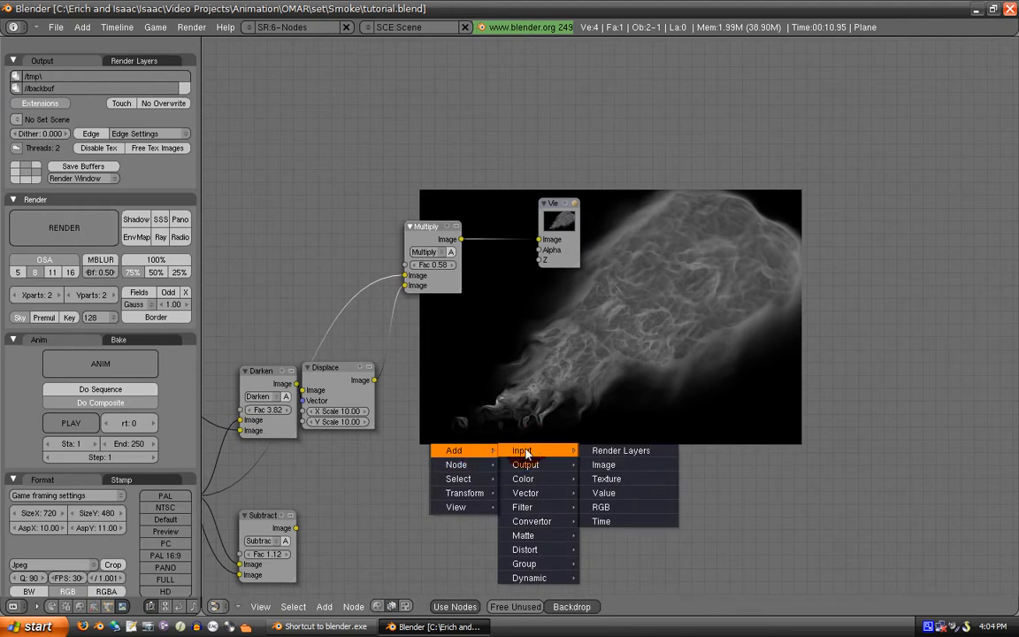
key("space")
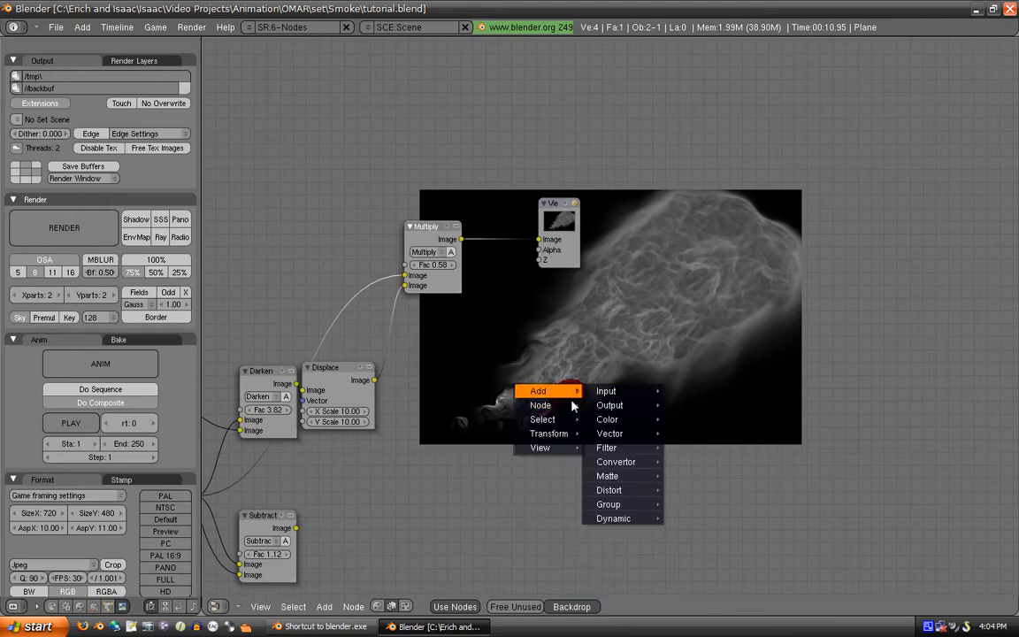
key("space")
mouse_move(604, 416)
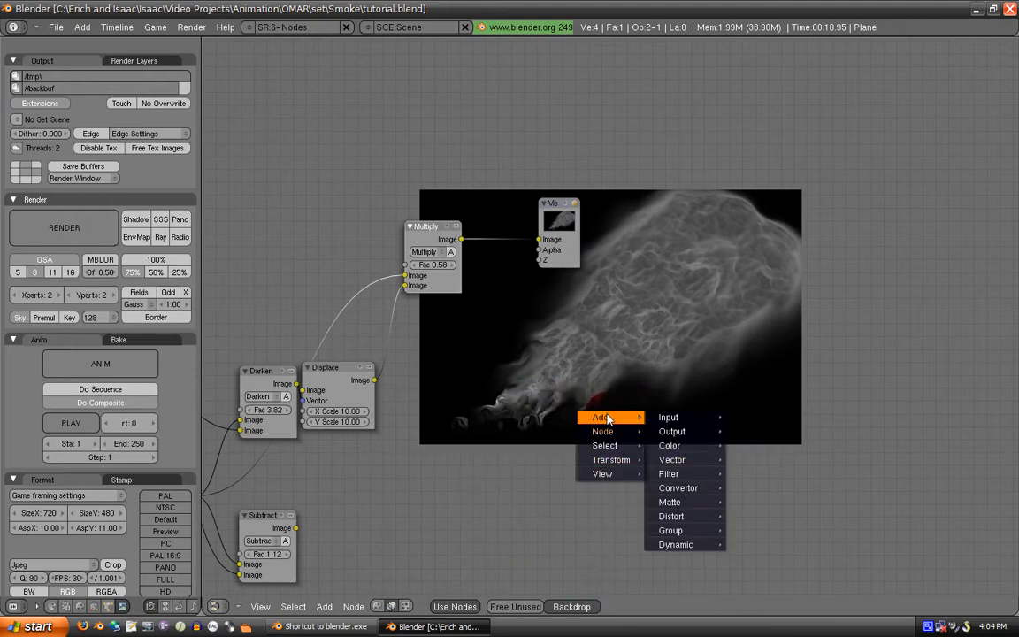
mouse_move(705, 520)
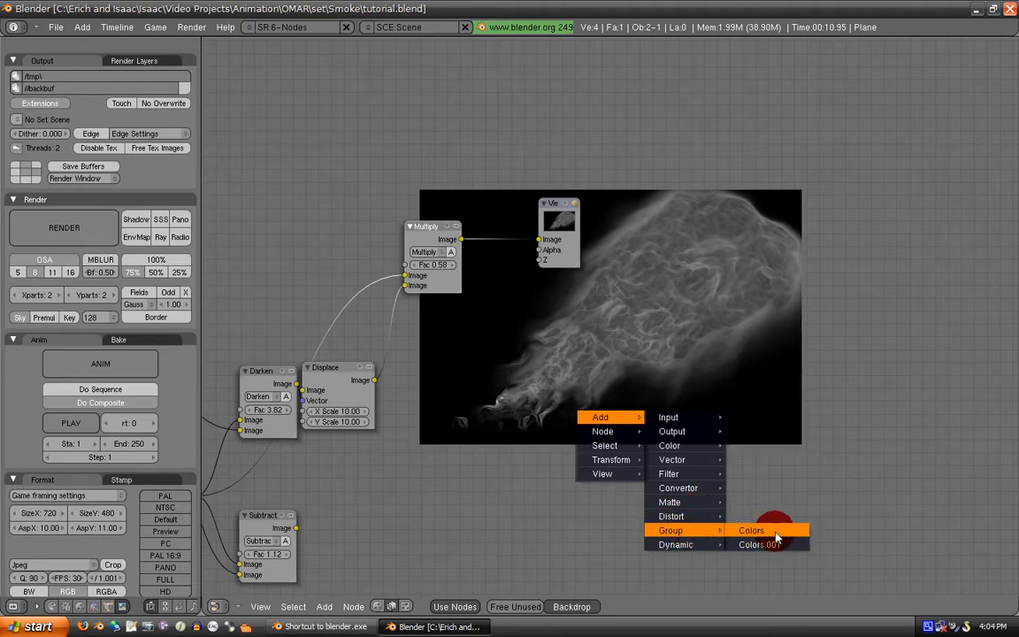
left_click(771, 531)
left_click(665, 348)
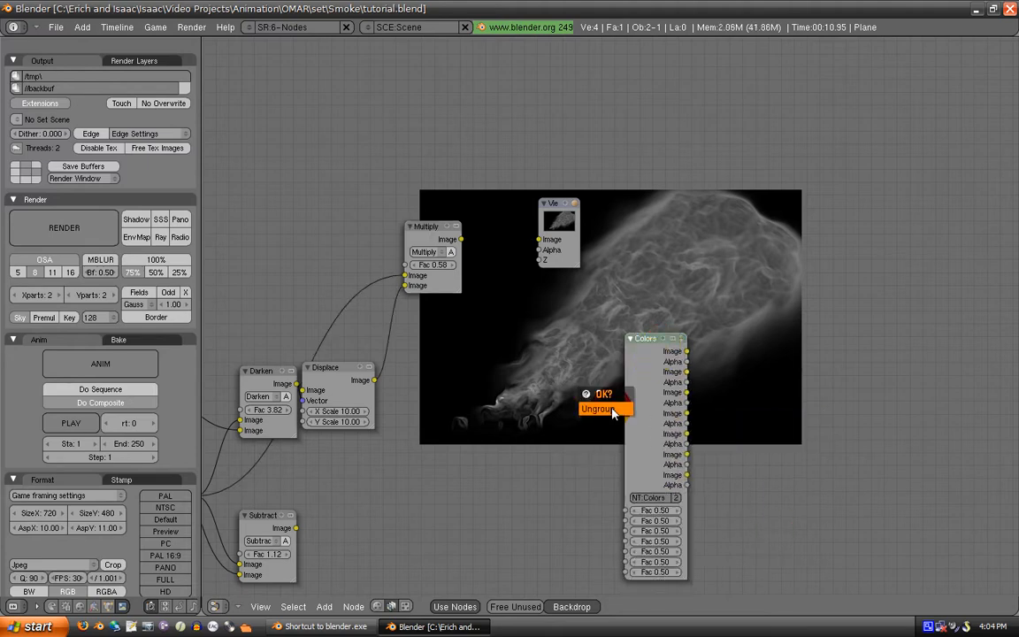
Ungroup the Colors node and move the separated ColorRamp nodes to the free area below the Viewer
left_click(612, 412)
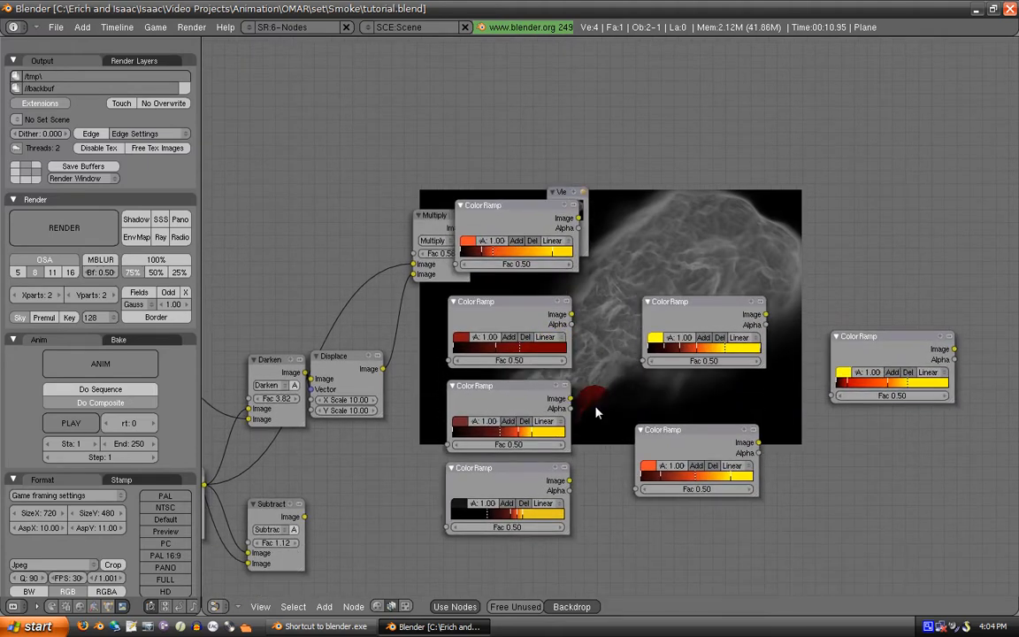
left_click_drag(596, 412, 643, 435)
middle_click_drag(548, 447, 565, 316)
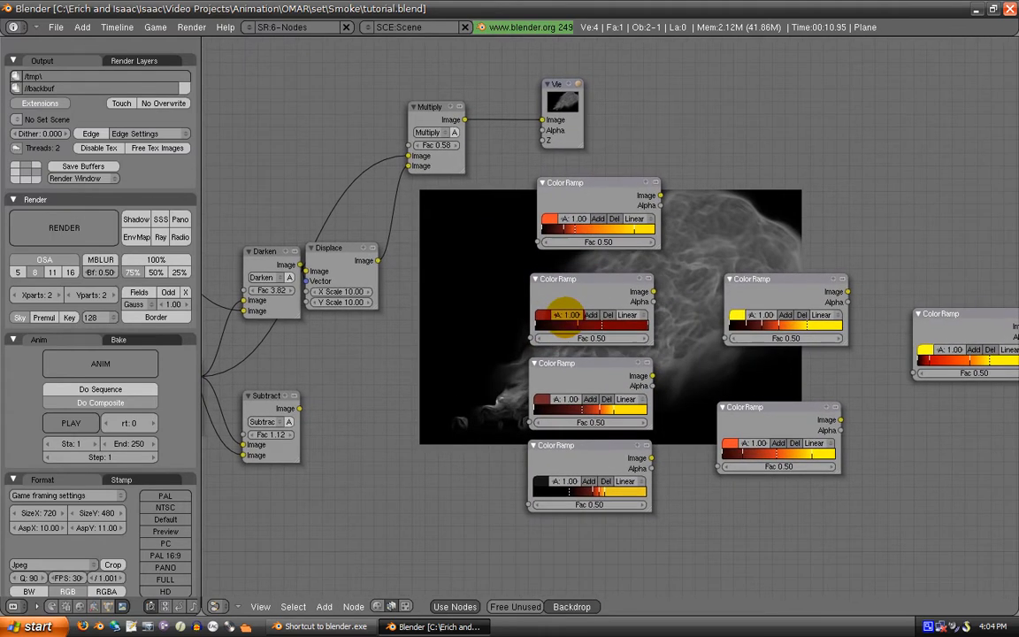
Place the black-to-yellow ColorRamp beside and below the Subtract node and connect the Subtract output to its Fac input
middle_click_drag(536, 428, 658, 415)
left_click_drag(708, 442, 502, 450)
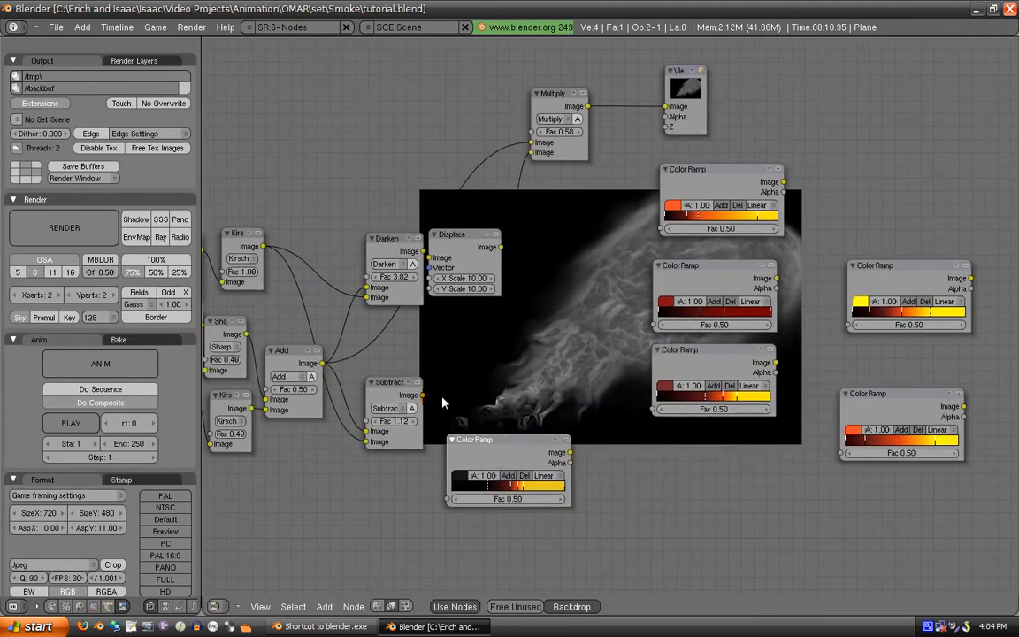
middle_click_drag(442, 402, 446, 407)
left_click_drag(514, 458, 520, 442)
left_click_drag(426, 401, 456, 486)
Place the ColorRamp blending dark red into yellow above the black-to-yellow one and connect the Add node to its Fac input
middle_click_drag(526, 434, 500, 486)
left_click_drag(634, 422, 449, 390)
left_click_drag(299, 419, 431, 432)
mouse_move(534, 398)
left_mouse_down()
mouse_move(539, 437)
mouse_move(539, 416)
left_mouse_up()
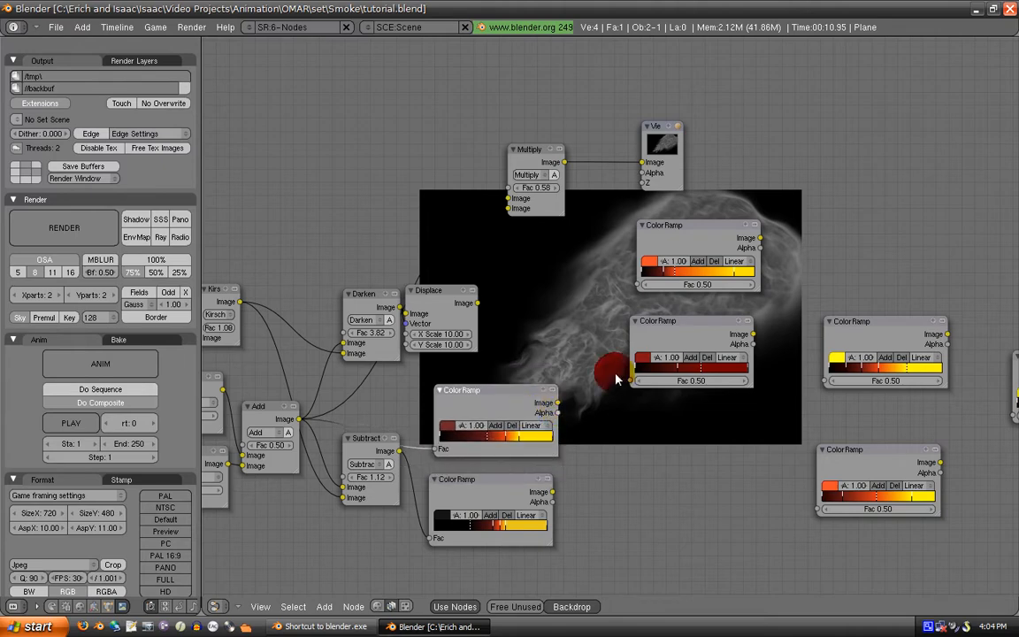
Place the dark red ColorRamp beside the Displace node that follows Darken and connect the Displace output to its Fac input
left_click_drag(616, 379, 529, 359)
left_click_drag(580, 318, 544, 315)
middle_click_drag(589, 318, 513, 458)
Place the orange-to-yellow ColorRamp beside the Multiply node, feed it from Multiply, and connect its output to the Viewer
left_click_drag(614, 387, 701, 300)
left_click_drag(588, 277, 734, 234)
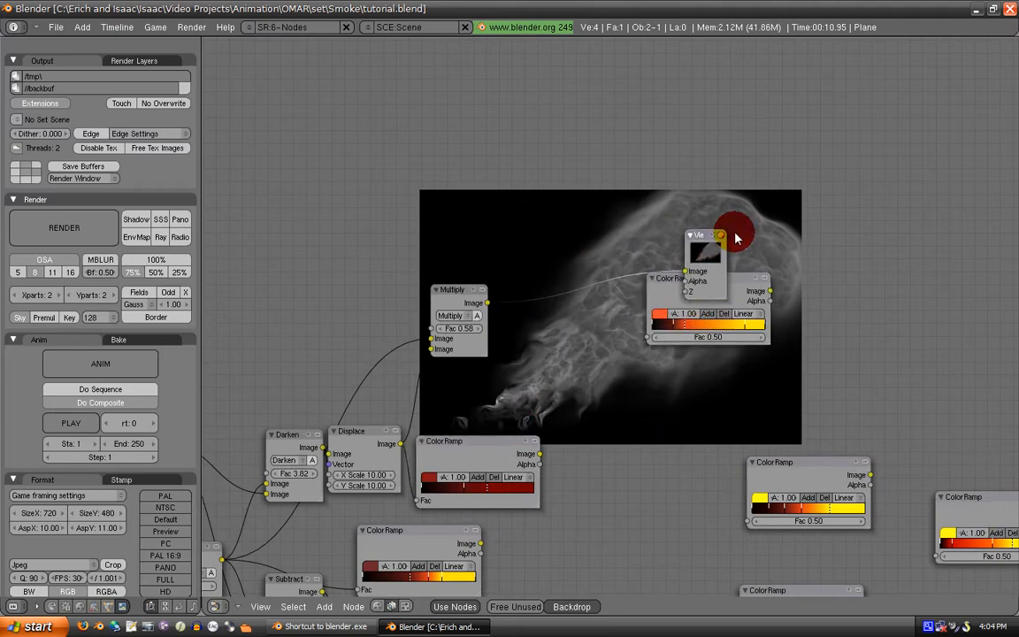
left_click_drag(678, 291, 506, 345)
left_click_drag(631, 303, 718, 263)
middle_click_drag(682, 284, 616, 453)
middle_click_drag(599, 329, 648, 165)
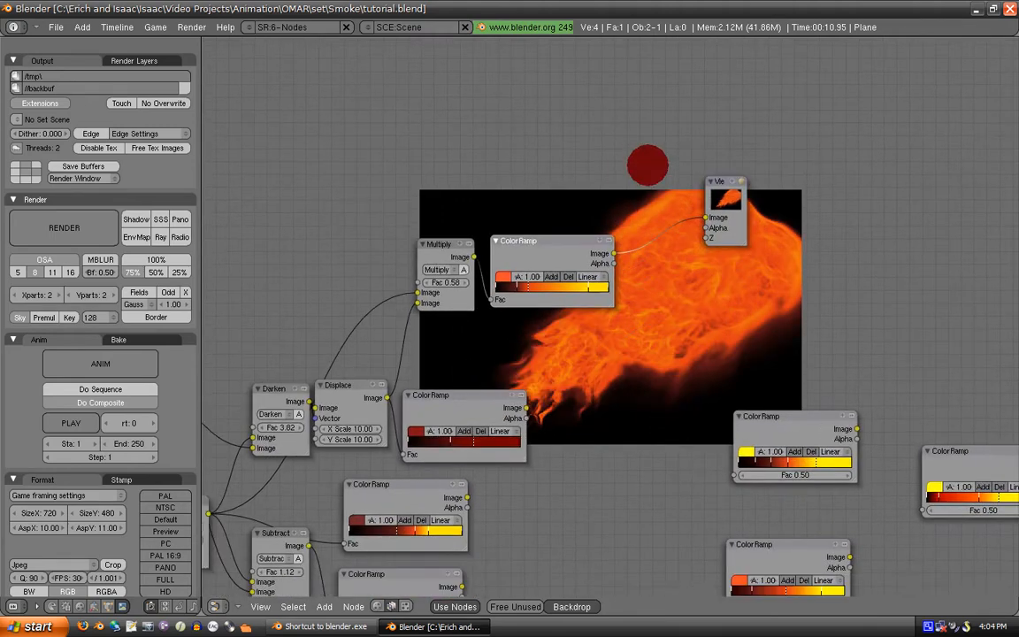
left_click_drag(427, 260, 407, 278)
left_click_drag(531, 256, 511, 277)
middle_click_drag(607, 229, 610, 168)
Preview the dark-red-to-yellow ColorRamp and the black-to-yellow ColorRamp by linking each output in turn to the Viewer
left_click_drag(732, 162, 645, 335)
middle_click_drag(510, 378, 510, 309)
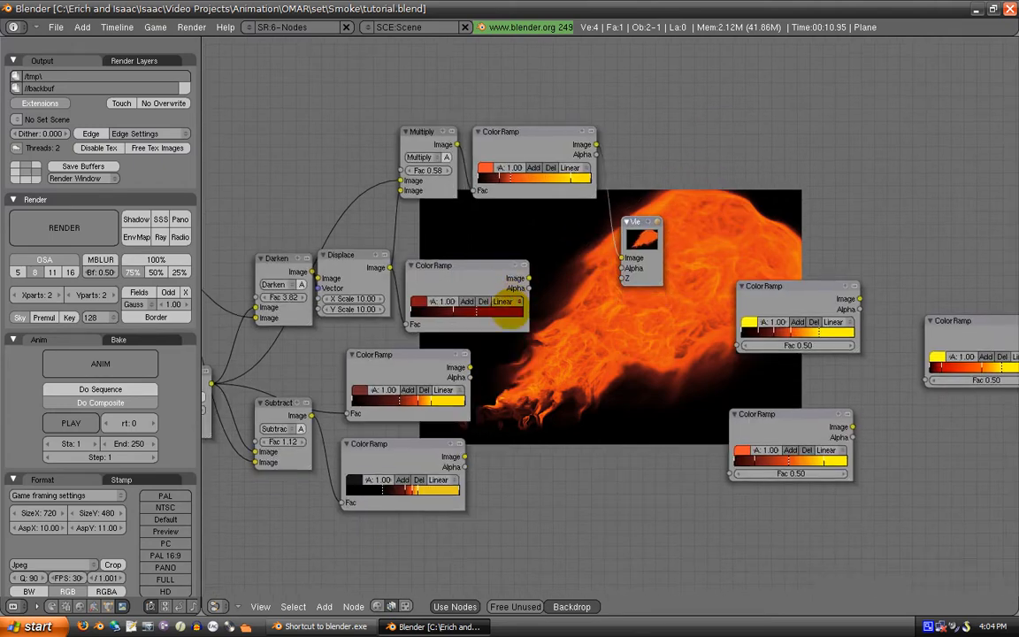
left_click_drag(617, 258, 622, 258)
left_click(468, 368)
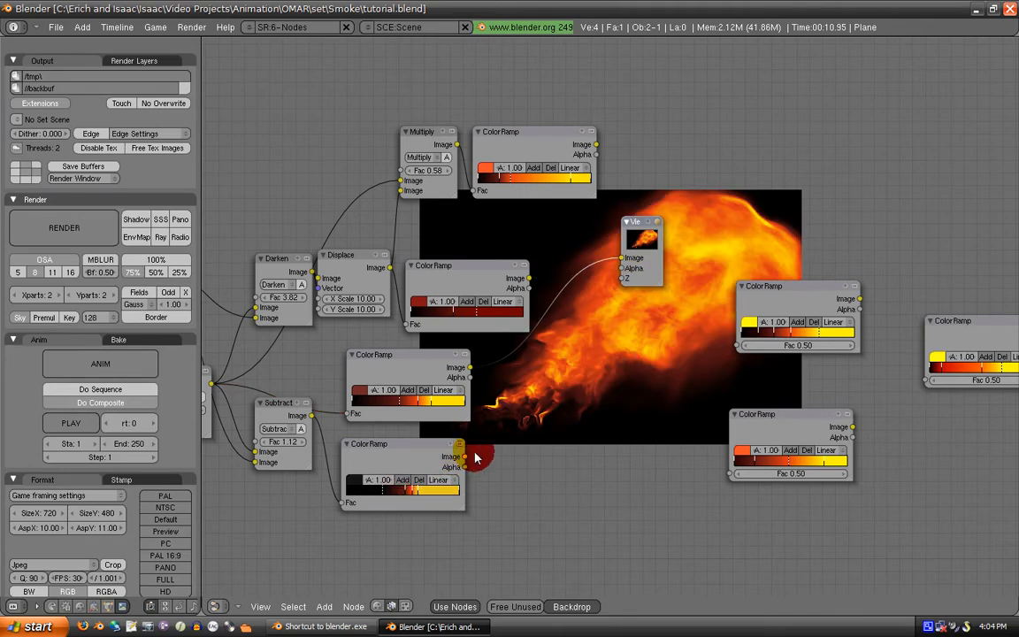
left_click_drag(475, 457, 621, 265)
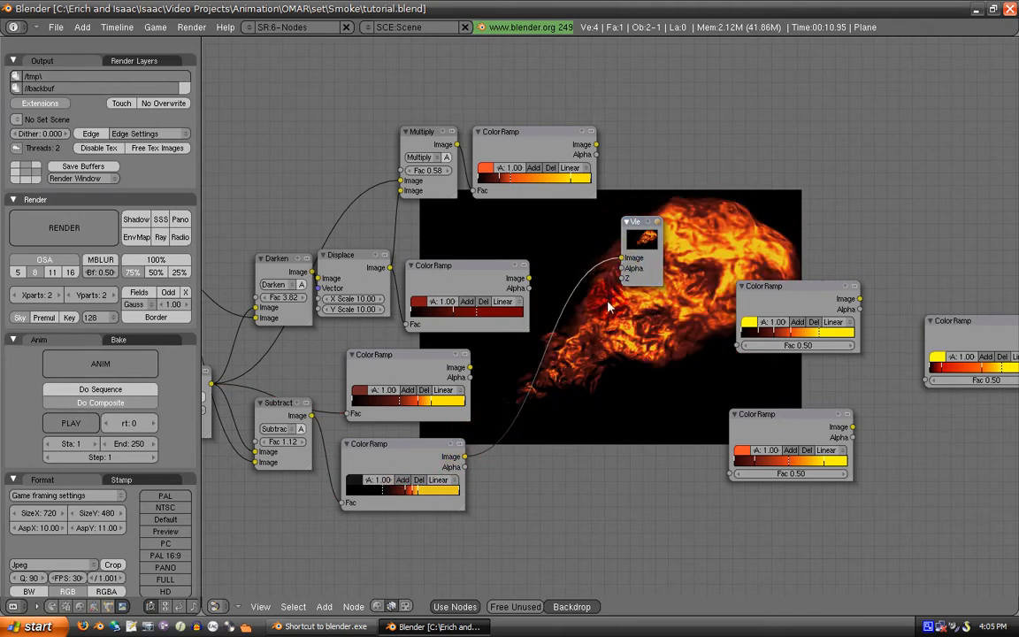
Move the Viewer and the three unconnected ColorRamp nodes farther from the connected ramps to free space for more nodes
middle_click_drag(609, 295, 486, 337)
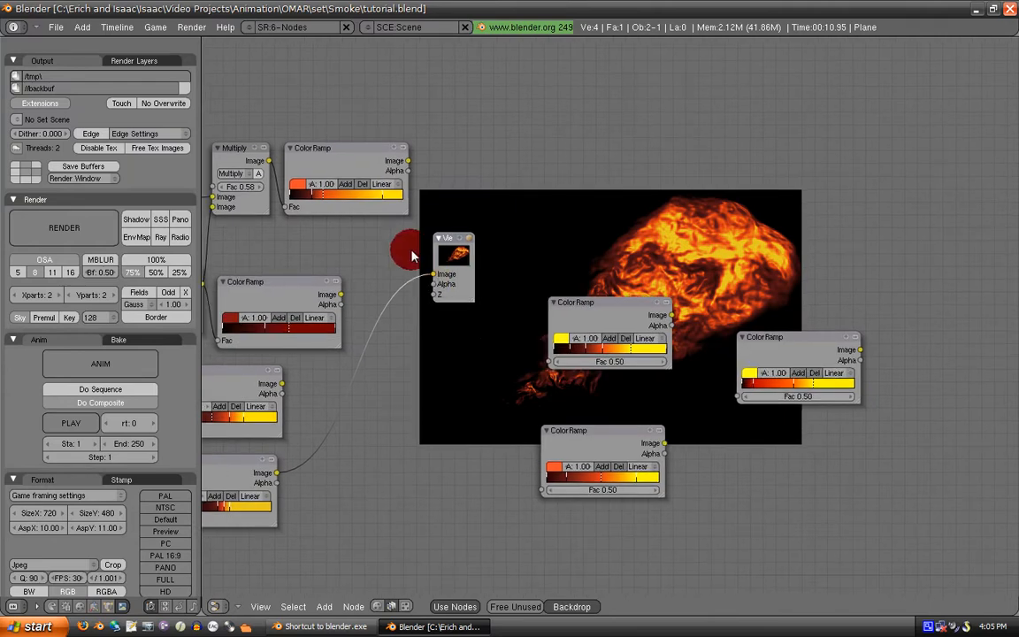
left_click_drag(452, 265, 531, 307)
middle_click_drag(386, 376, 497, 264)
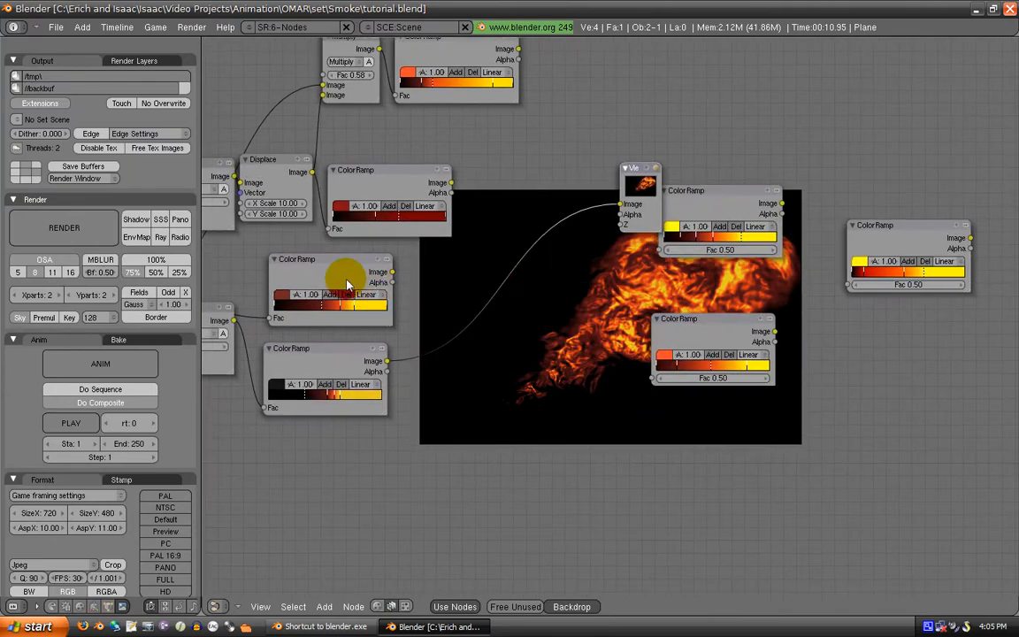
left_click_drag(348, 275, 357, 279)
middle_click_drag(501, 295, 404, 423)
left_click_drag(610, 324, 676, 261)
left_click_drag(809, 358, 895, 318)
left_click_drag(618, 454, 719, 369)
middle_click_drag(547, 426, 618, 376)
middle_click_drag(425, 402, 466, 444)
Duplicate the Displace node beside the two lower ColorRamps, using the dark-red-to-yellow ramp as Image and the black-to-yellow ramp as Vector
left_click(281, 289)
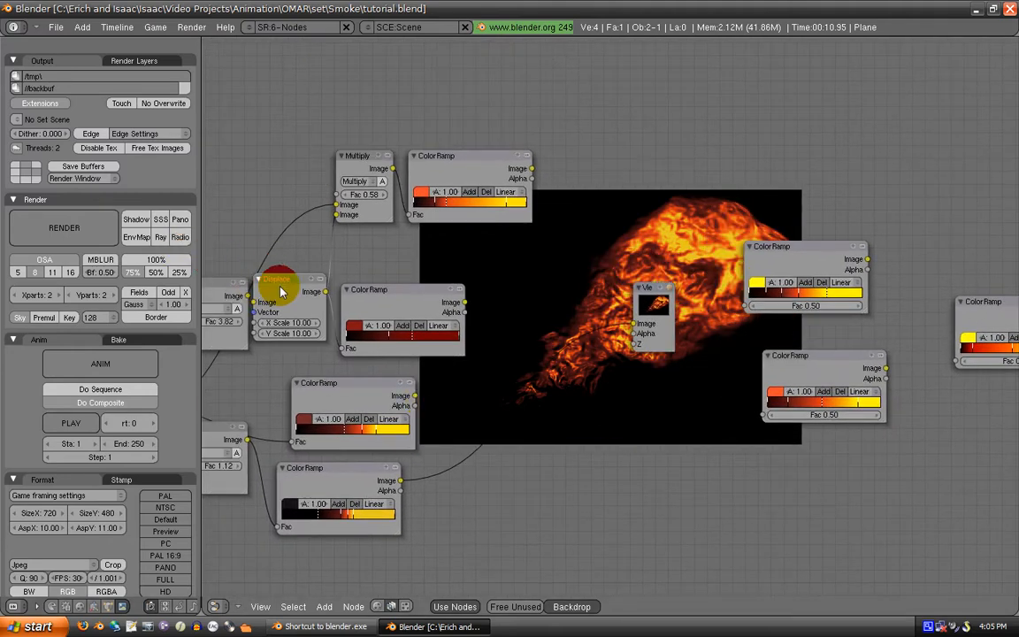
key("shift+d")
left_click(487, 432)
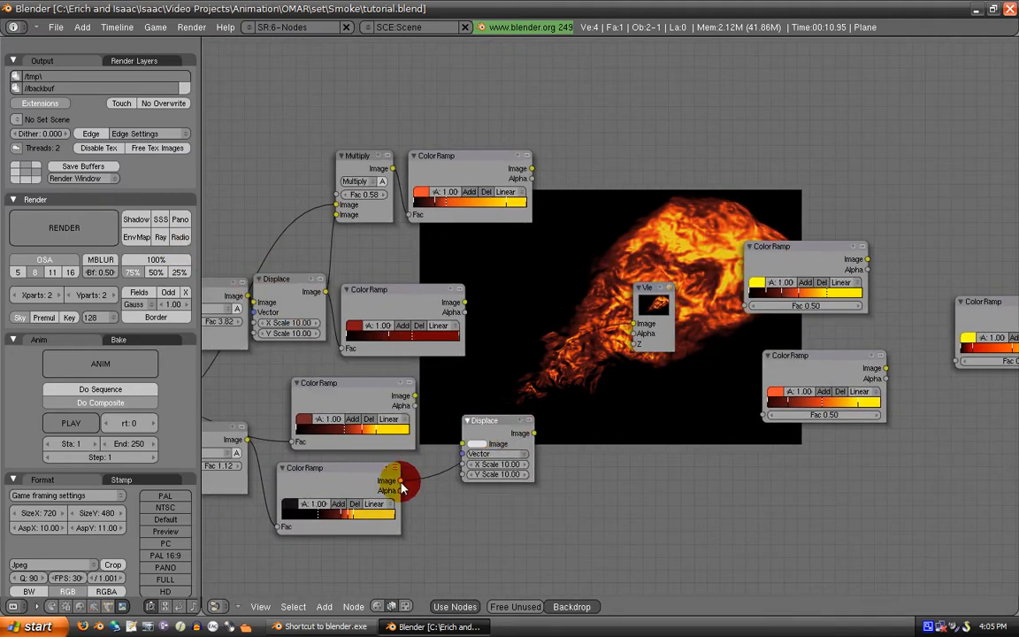
left_click_drag(401, 482, 462, 454)
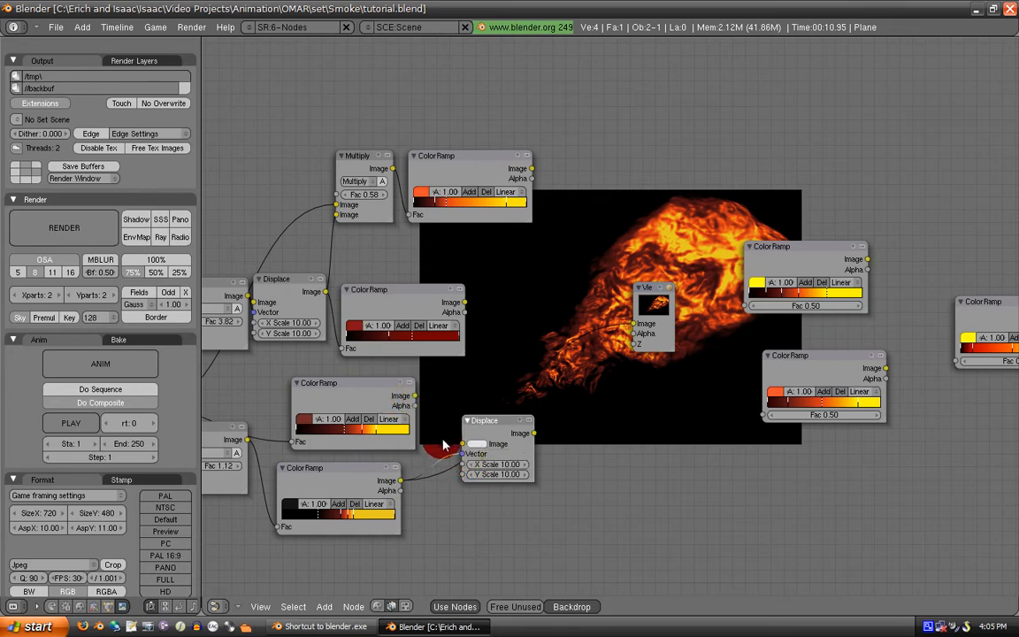
left_click_drag(341, 468, 373, 461)
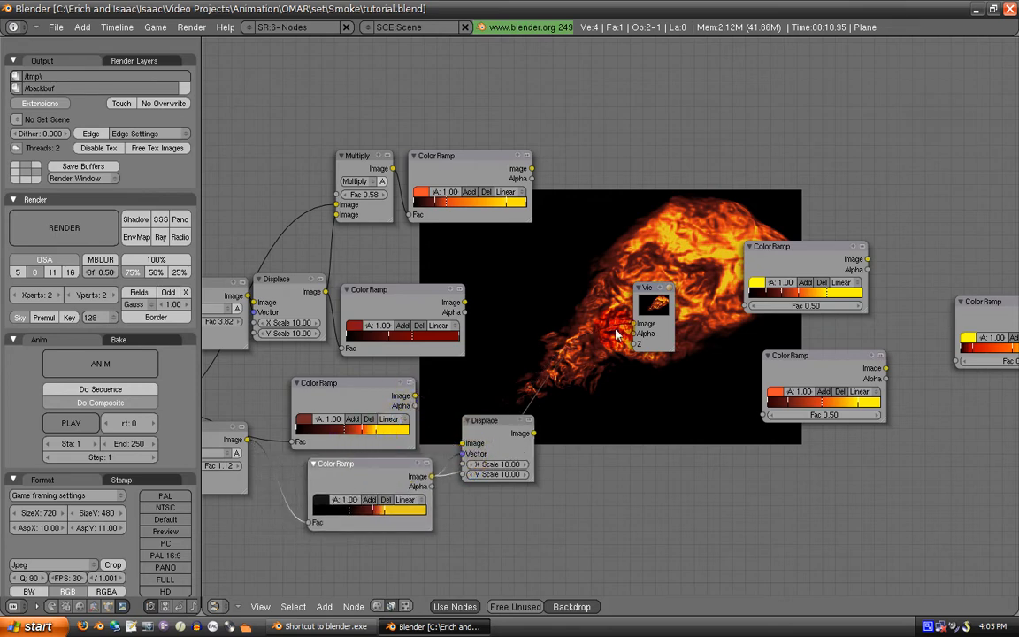
Set the duplicated Displace node's X and Y Scale to 15.00 and connect its output to the Viewer, placed farther along the chain
left_click_drag(655, 314, 630, 410)
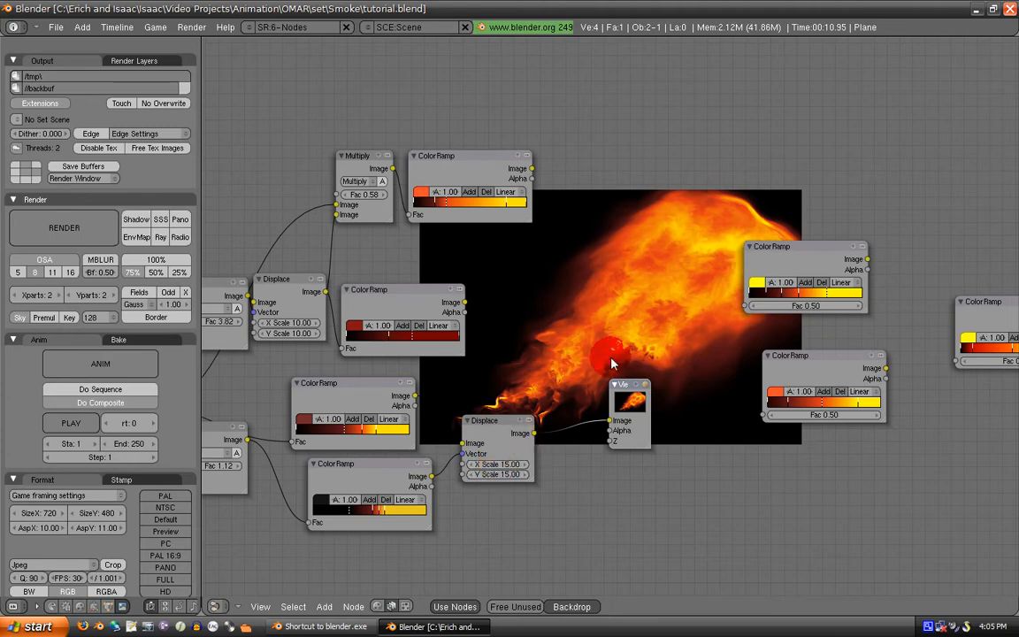
middle_click_drag(619, 364, 569, 393)
middle_click_drag(536, 453, 469, 446)
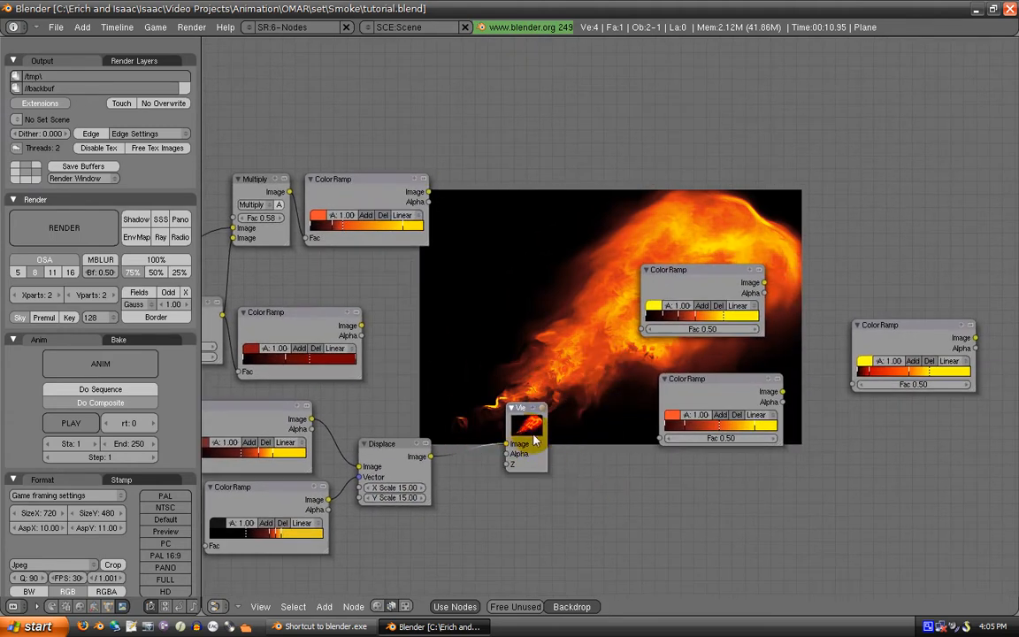
left_click_drag(536, 439, 621, 447)
middle_click_drag(524, 442, 724, 437)
middle_click_drag(314, 344, 336, 315)
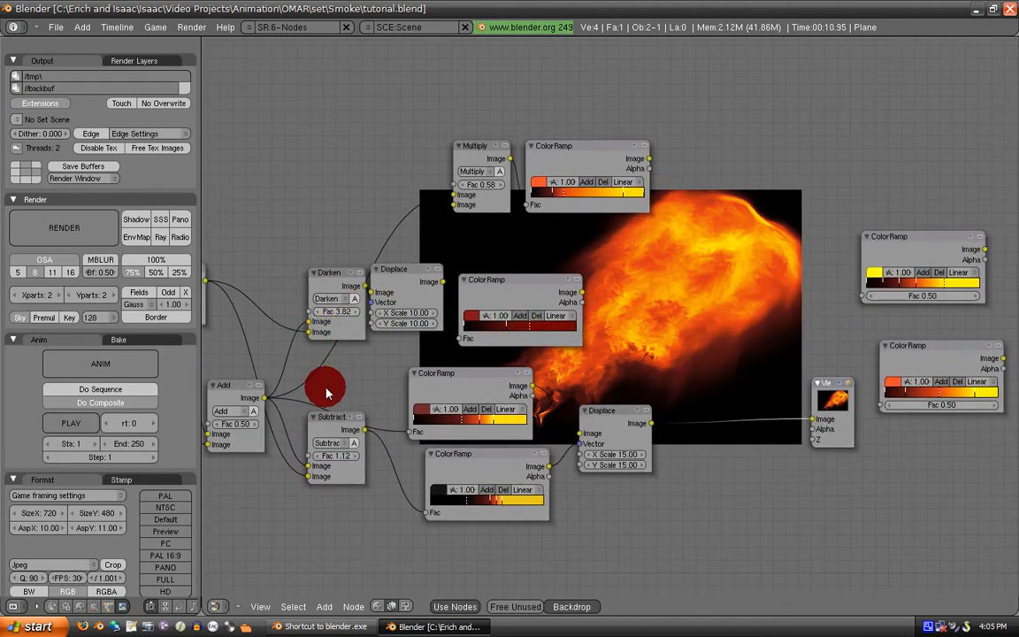
Duplicate the Subtract node between the new Displace and the Viewer, and connect the dark red ColorRamp and Displace outputs to its Image inputs
left_click(343, 430)
key("shift+d")
left_click(739, 350)
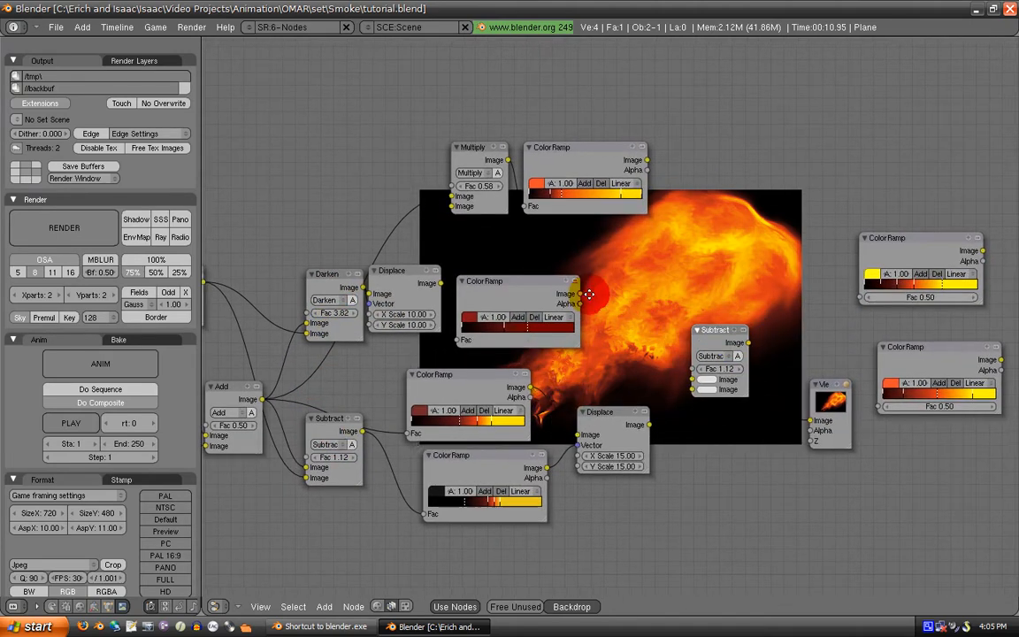
middle_click_drag(580, 291, 496, 303)
left_click_drag(501, 308, 591, 399)
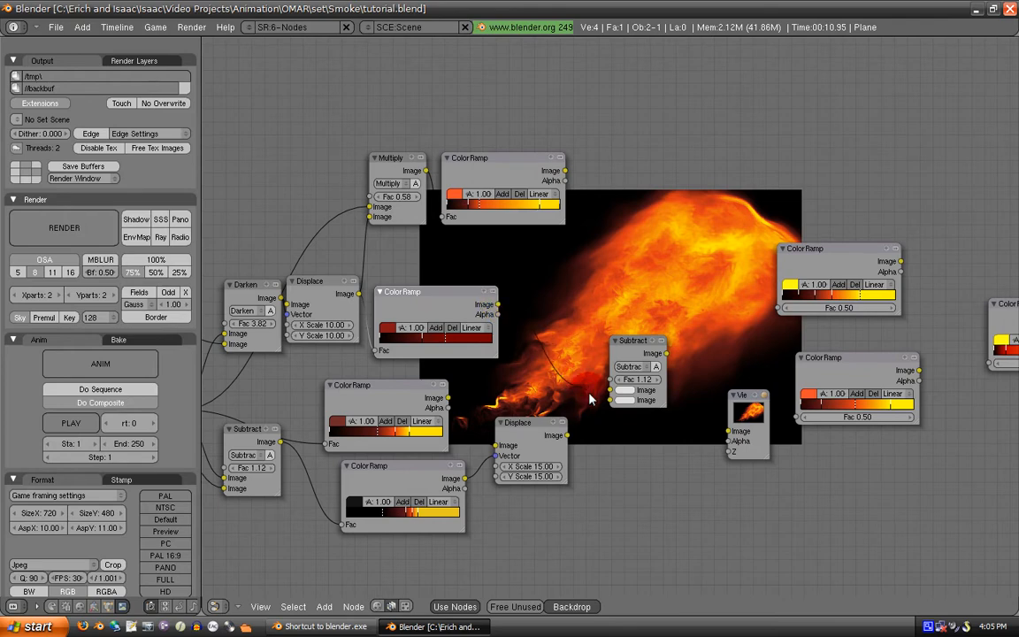
left_click_drag(566, 436, 610, 390)
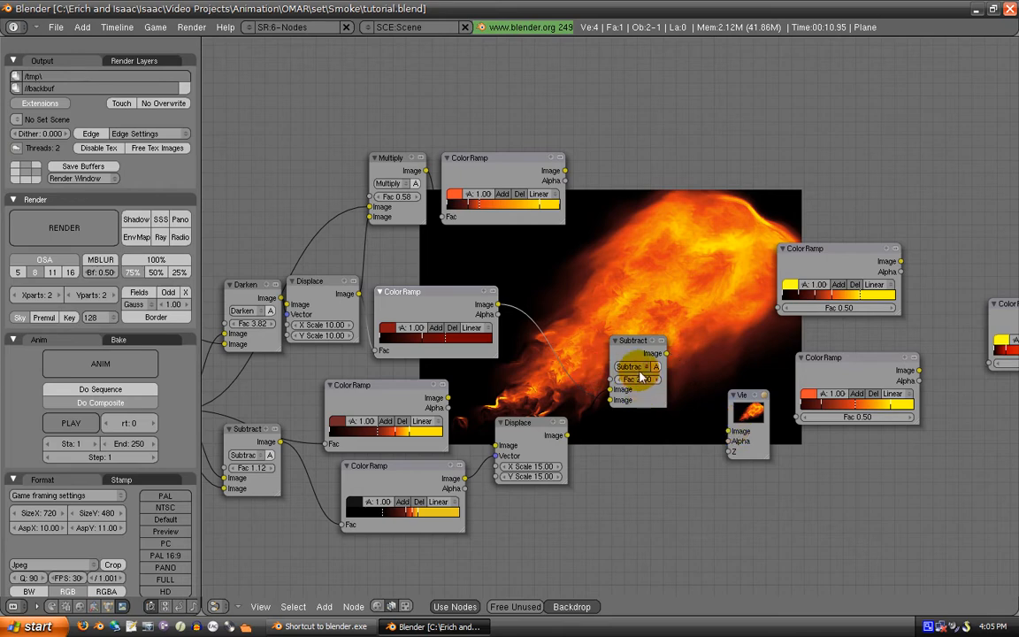
Set the duplicated Subtract node's Fac to 2.50 and connect its output to the Viewer
left_click_drag(640, 377, 666, 362)
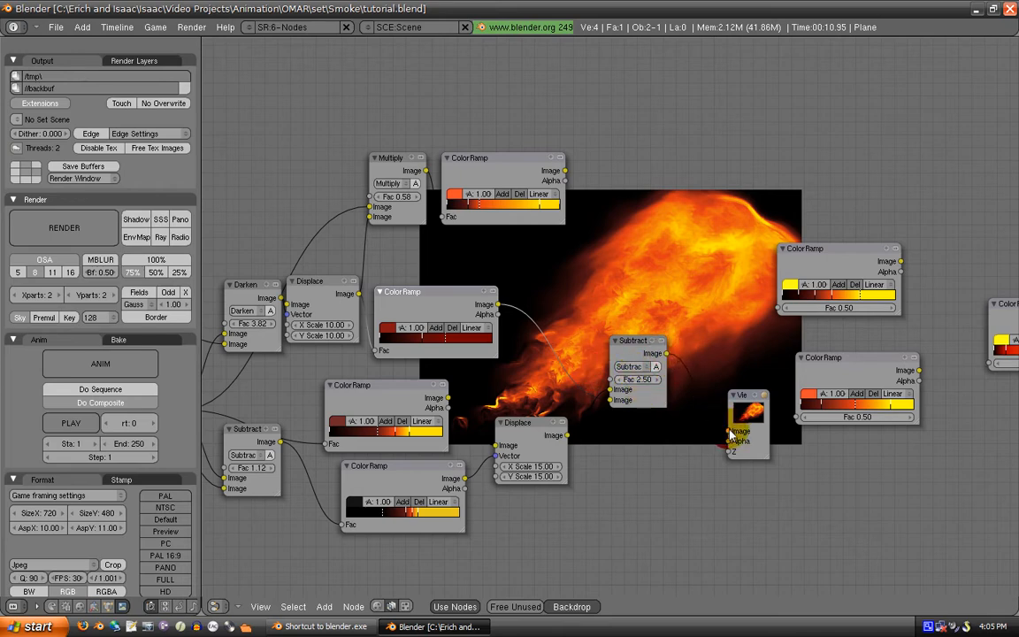
middle_click_drag(644, 325, 484, 372)
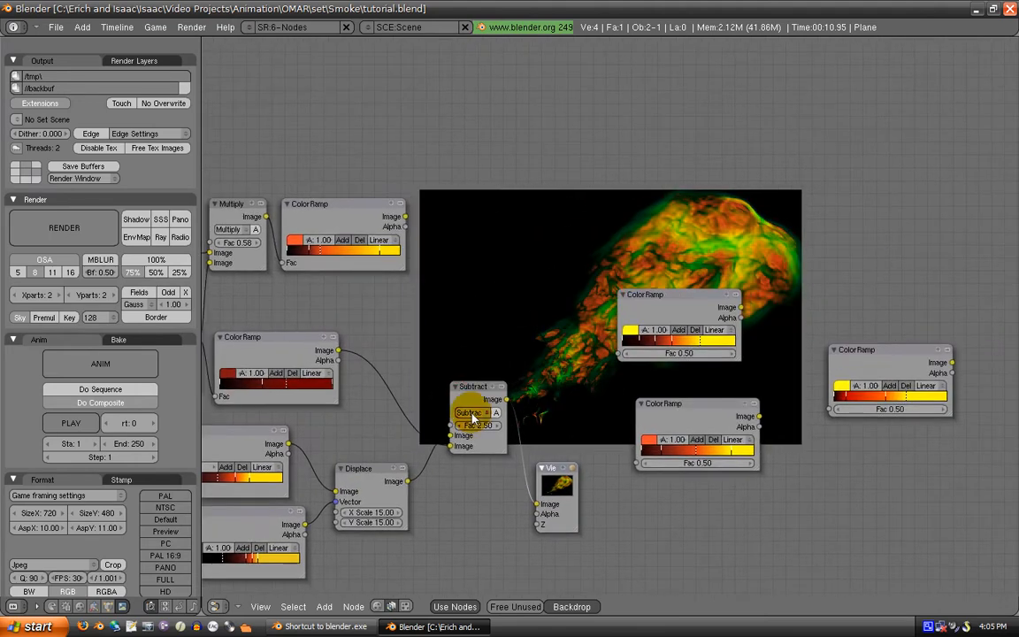
left_click_drag(482, 396, 463, 421)
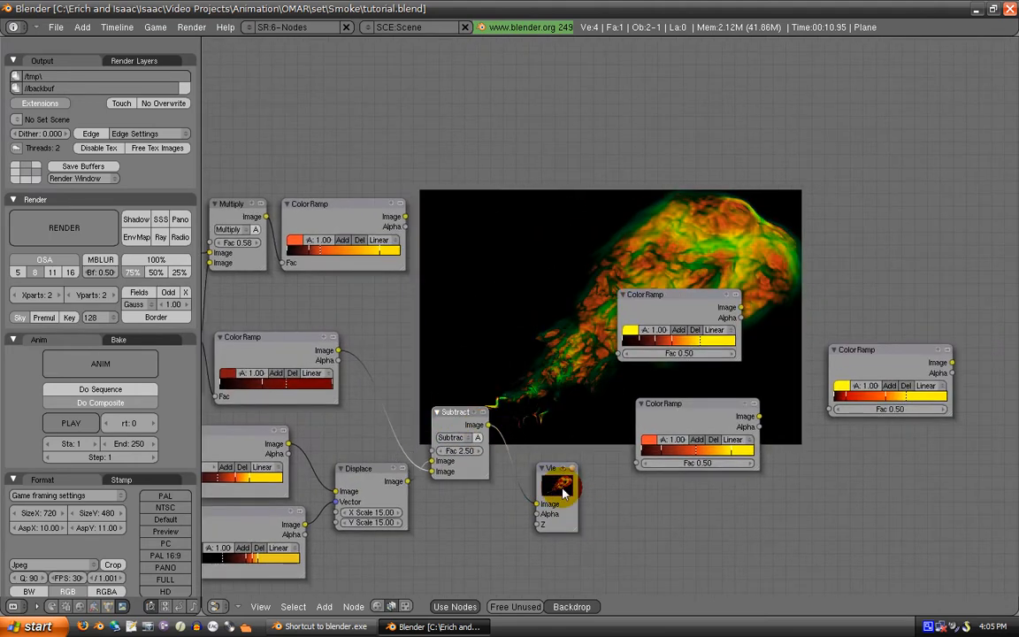
Insert the unused orange-to-yellow ColorRamp between the new Subtract node and the Viewer, linking Subtract to its Fac and its Image to the Viewer
left_click_drag(562, 493, 649, 507)
left_click_drag(674, 413, 550, 409)
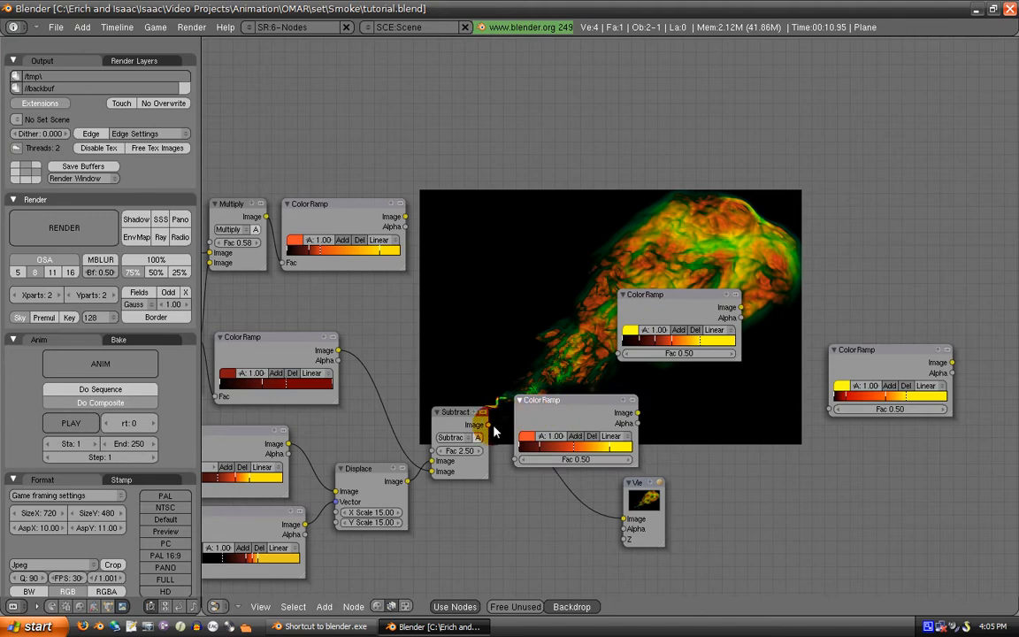
left_click_drag(493, 431, 516, 459)
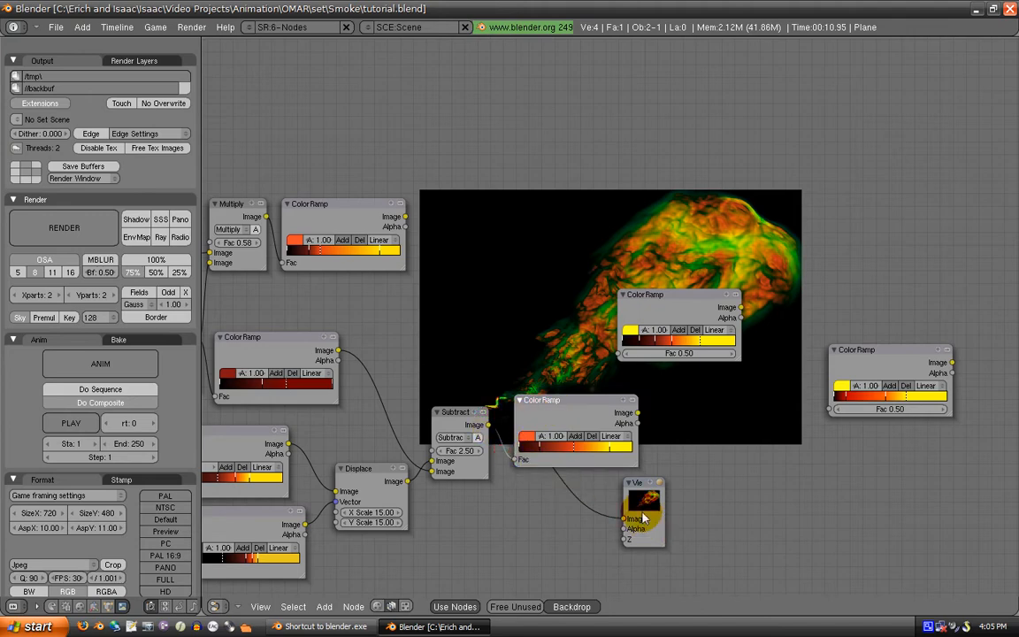
left_click_drag(661, 509, 675, 447)
middle_click_drag(643, 425, 482, 498)
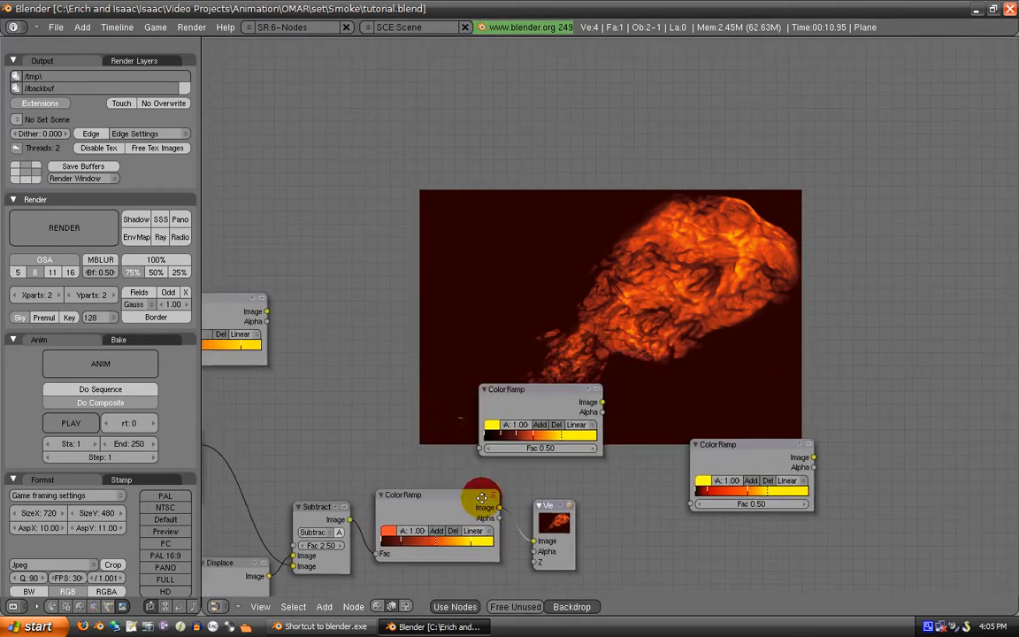
Move the unused black-to-yellow ColorRamp well above the newly connected orange-to-yellow ramp
middle_click_drag(583, 363, 619, 351)
left_click_drag(562, 392, 561, 325)
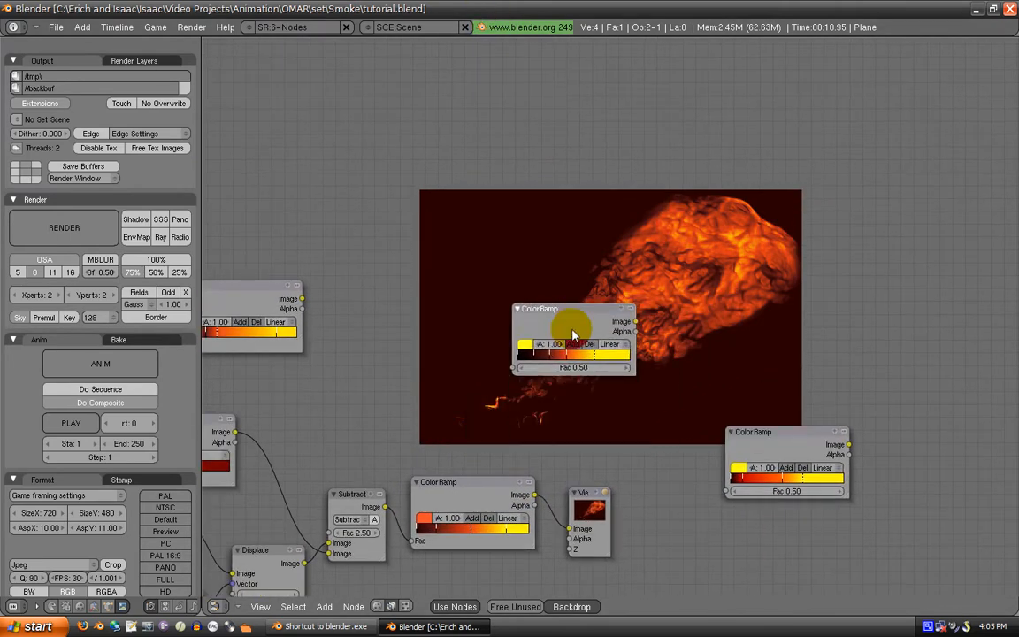
middle_click_drag(663, 348, 598, 397)
middle_click_drag(513, 425, 468, 349)
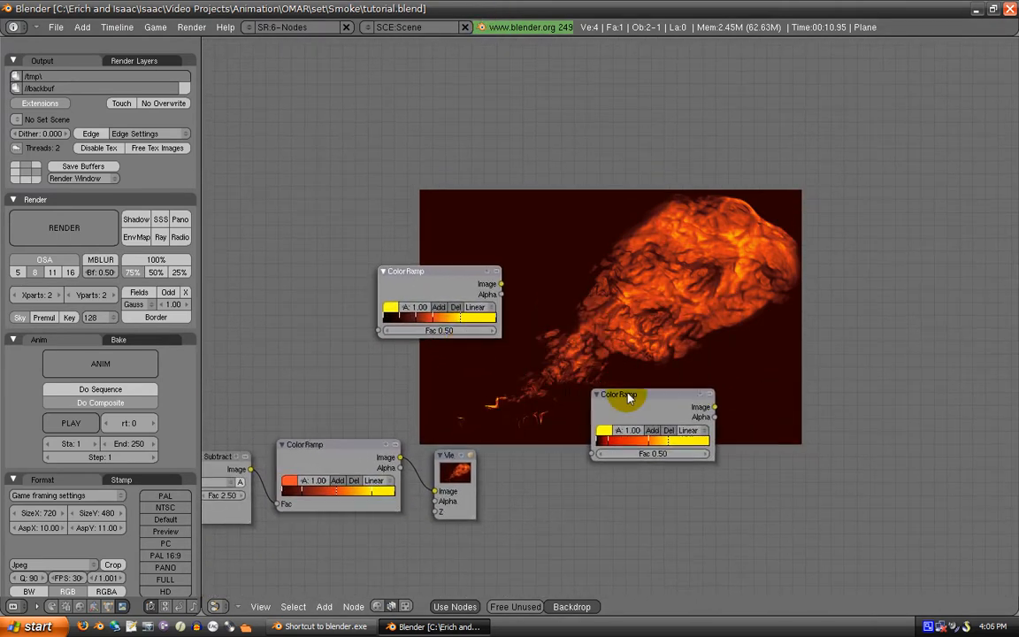
middle_click_drag(618, 377, 643, 382)
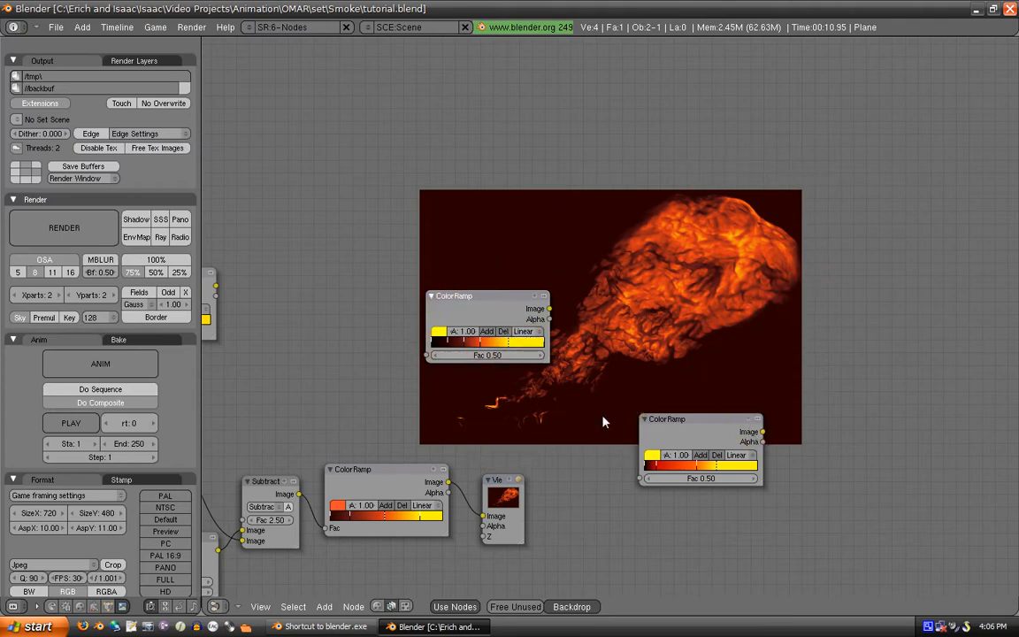
middle_click_drag(459, 455, 426, 406)
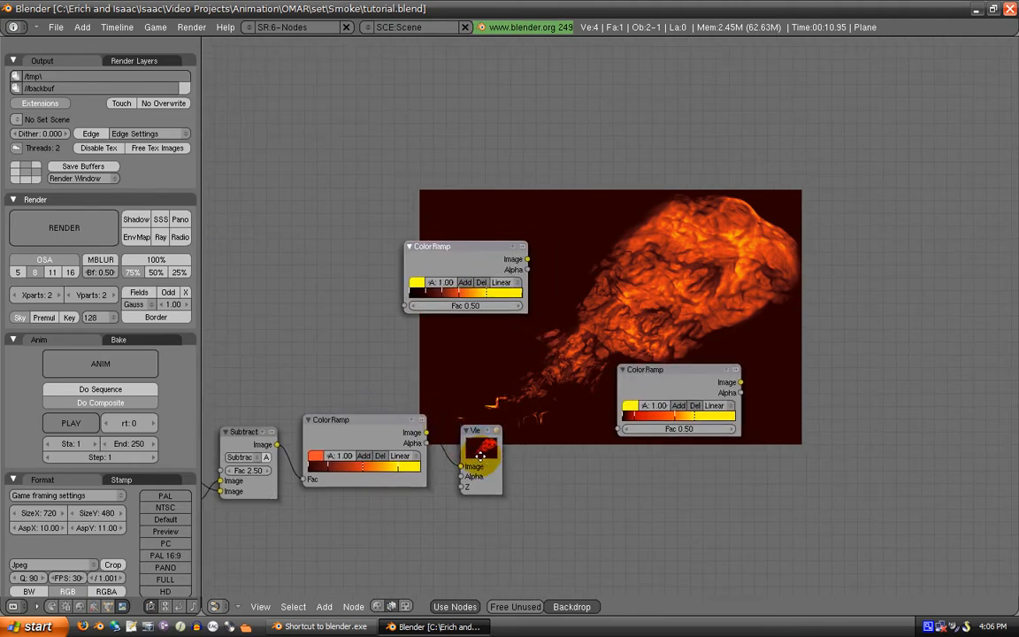
Move the Viewer farther from the orange-to-yellow ColorRamp and shift that ramp slightly down to make room between them
left_click_drag(475, 463, 561, 464)
middle_click_drag(405, 387, 459, 311)
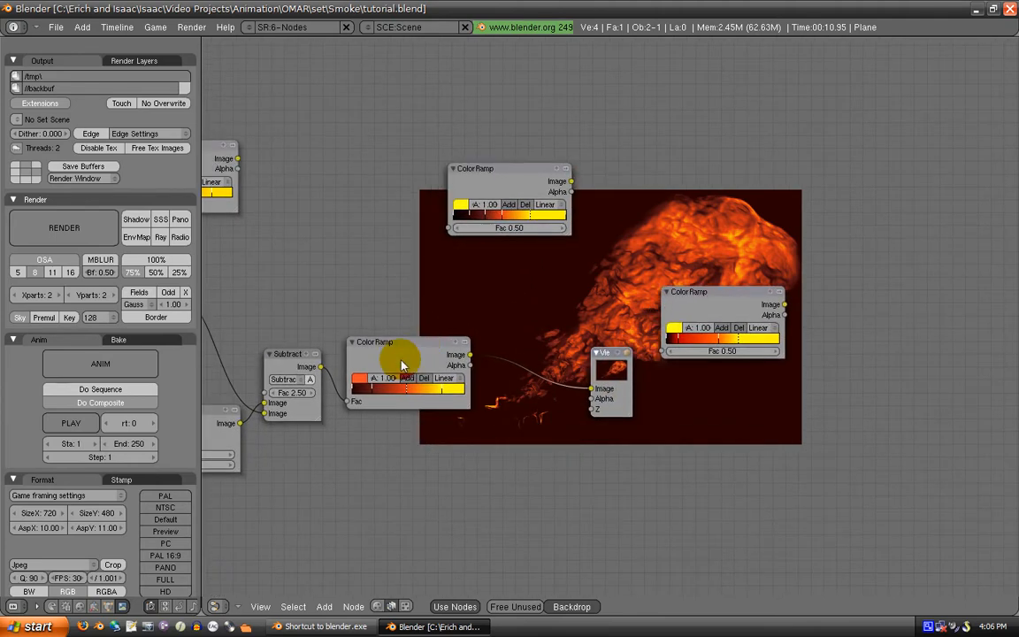
left_click_drag(404, 363, 396, 390)
middle_click_drag(332, 373, 295, 411)
Duplicate the Subtract node in front of the Viewer, change its blend mode to Darken and set its Fac to 1.50
left_click(250, 392)
key("shift+d")
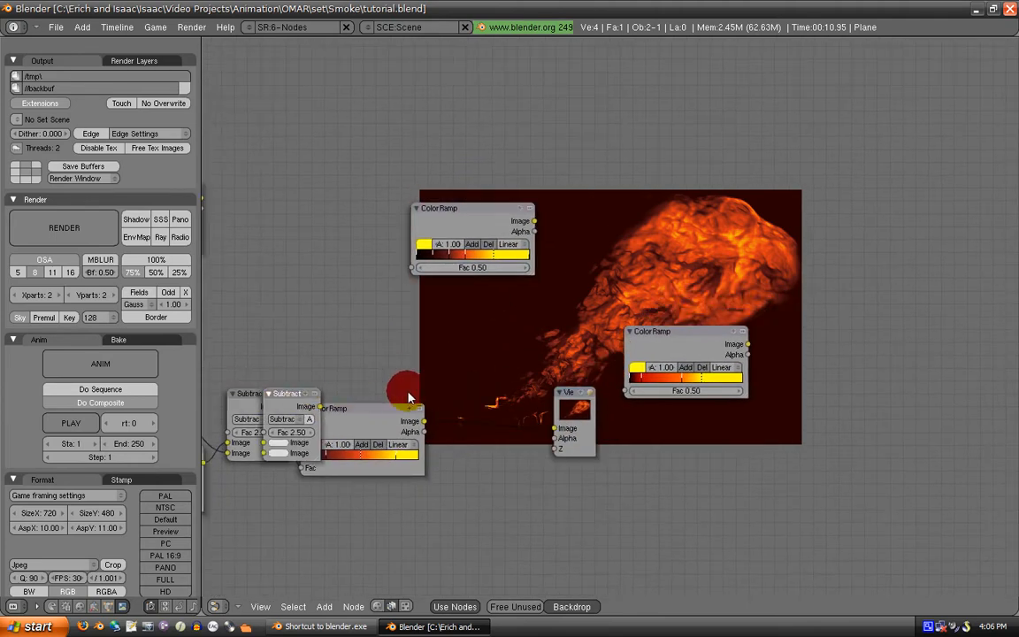
left_click(503, 380)
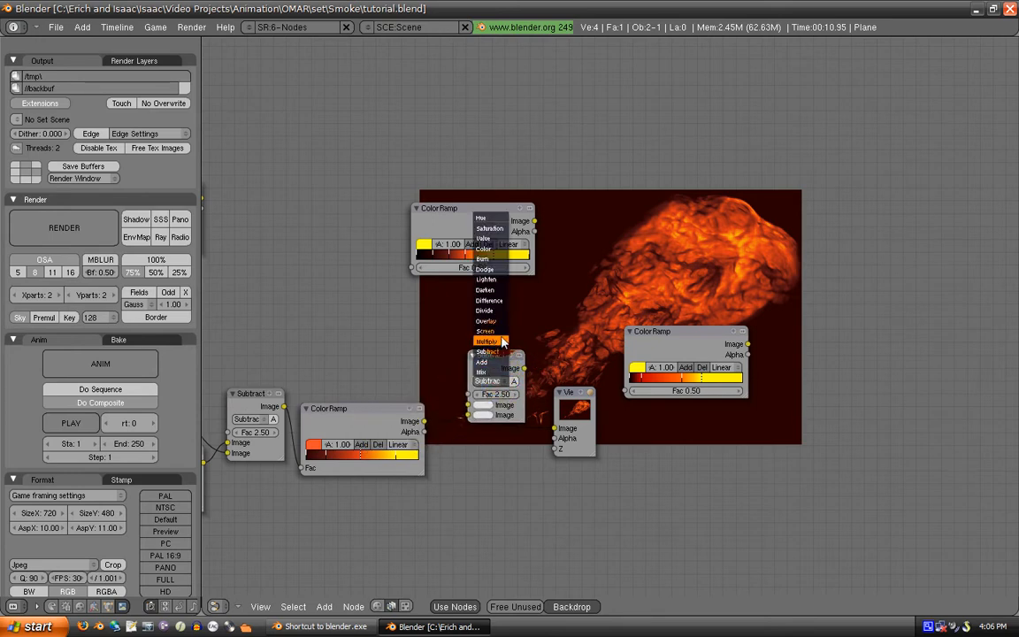
left_click(500, 299)
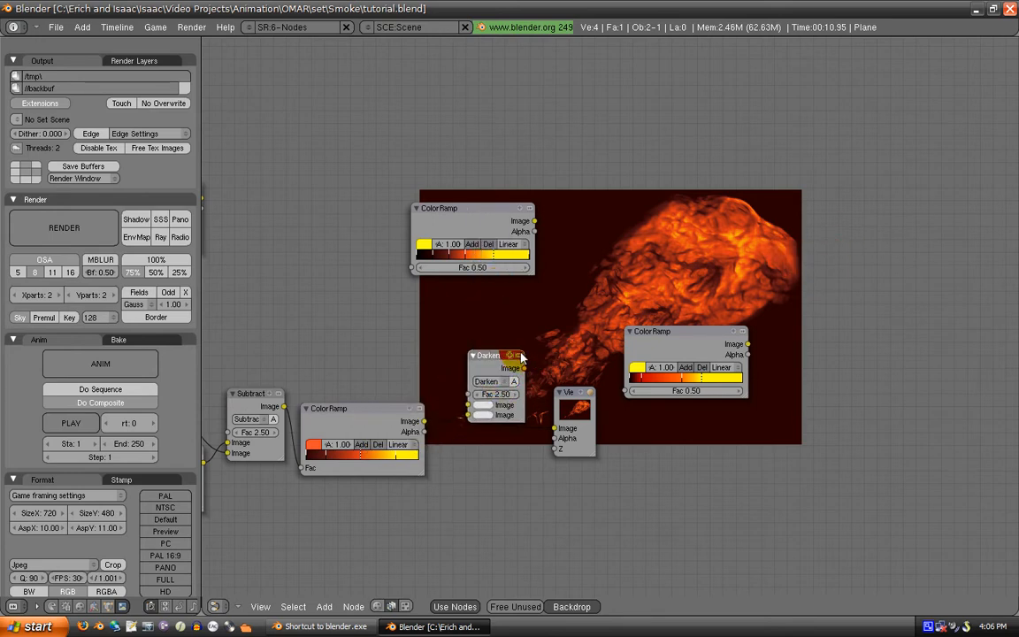
middle_click_drag(476, 402, 478, 395)
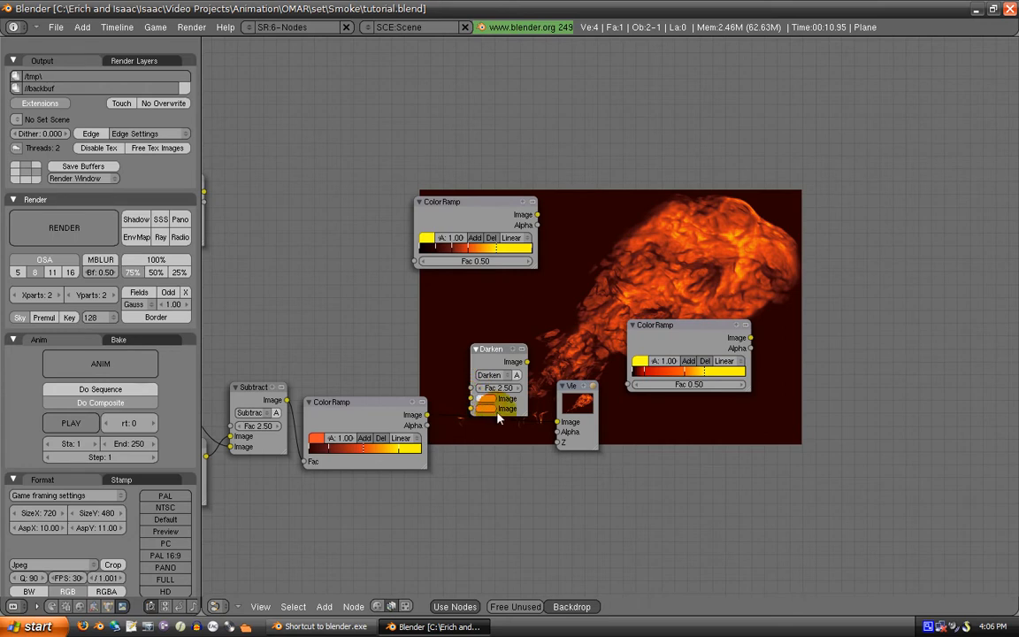
left_click(504, 388)
Connect the orange-to-yellow ColorRamp and the second Displace node to the new Darken node's Image inputs, and reposition the Viewer beside it
left_click_drag(427, 415, 470, 408)
middle_click_drag(337, 423, 383, 413)
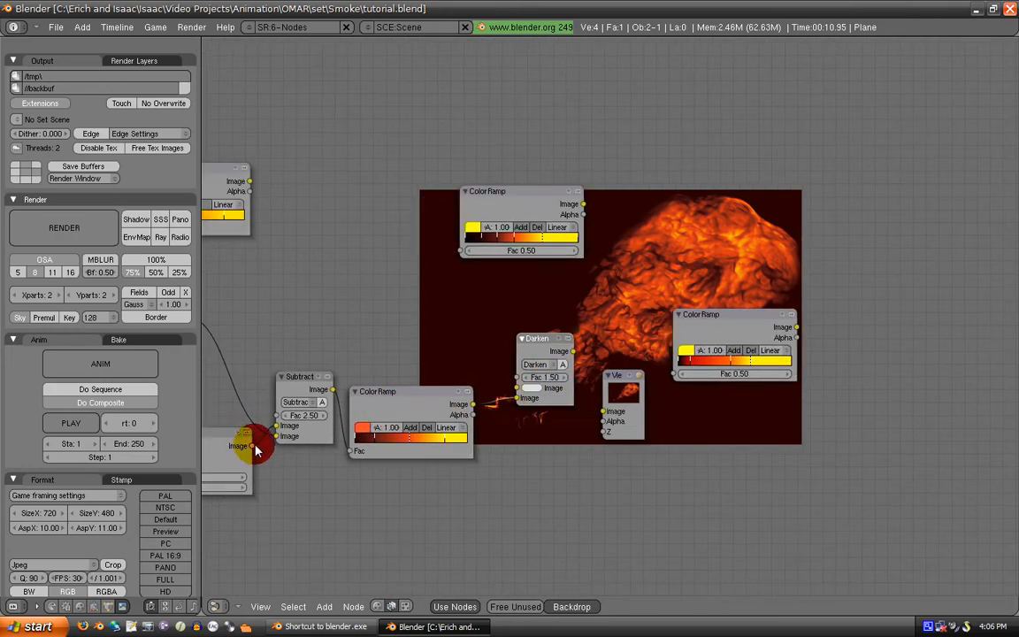
left_click_drag(257, 451, 517, 378)
middle_click_drag(433, 391, 482, 393)
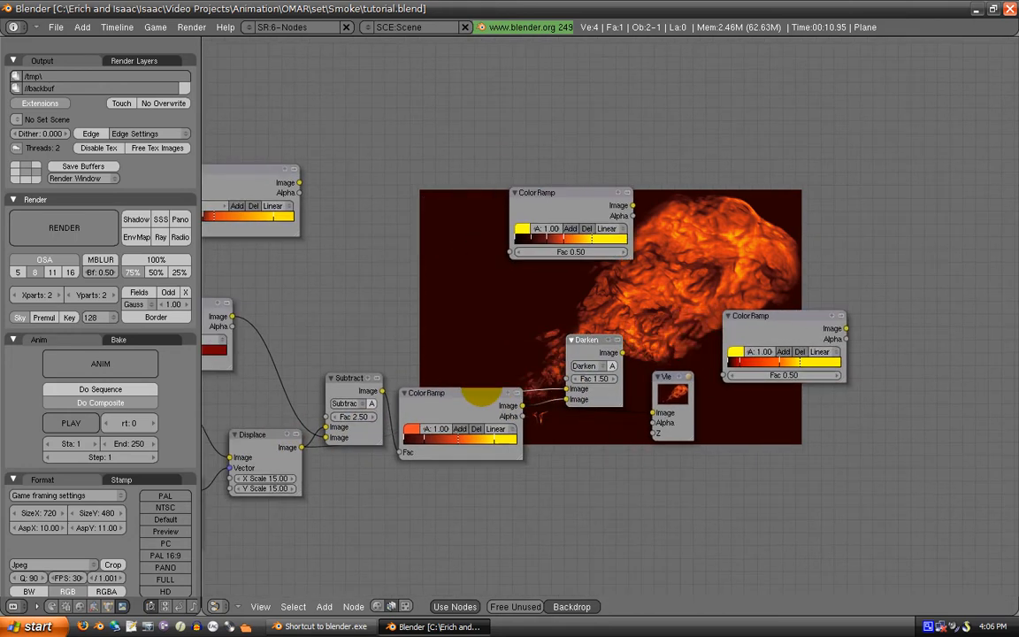
left_click_drag(671, 398, 681, 372)
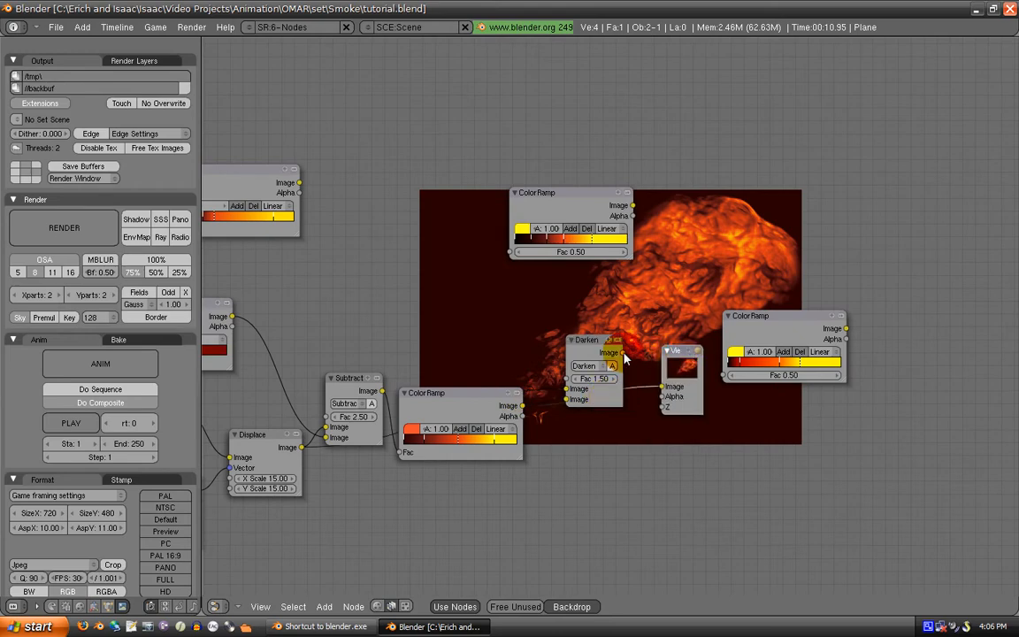
Connect the Darken node's Image output to the Viewer and inspect the darkened flame image
left_click_drag(622, 353, 672, 395)
middle_click_drag(653, 348, 598, 403)
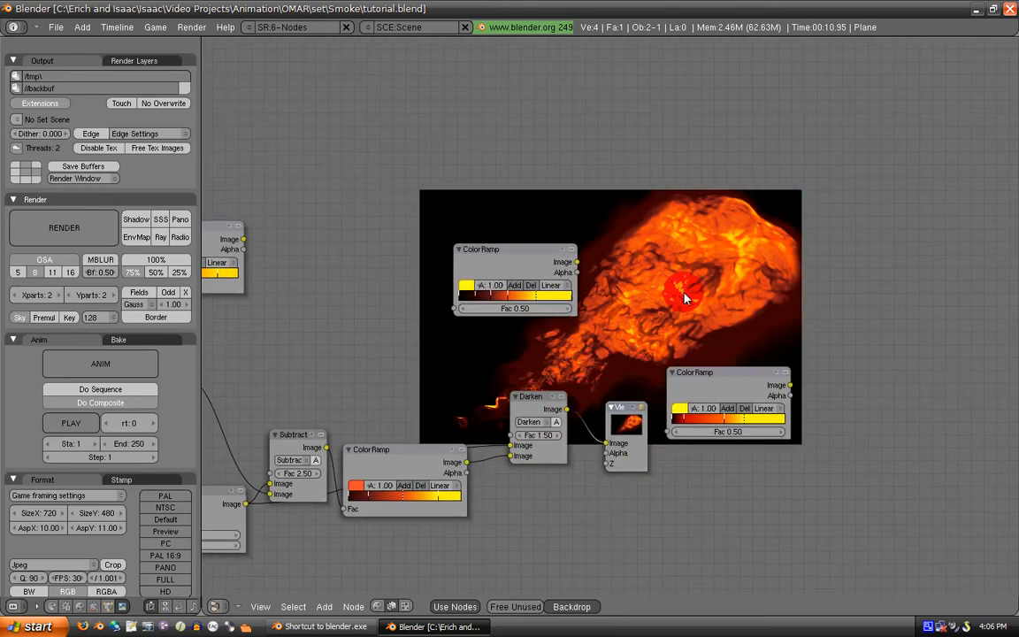
middle_click_drag(681, 295, 617, 353)
middle_click_drag(511, 257, 537, 217)
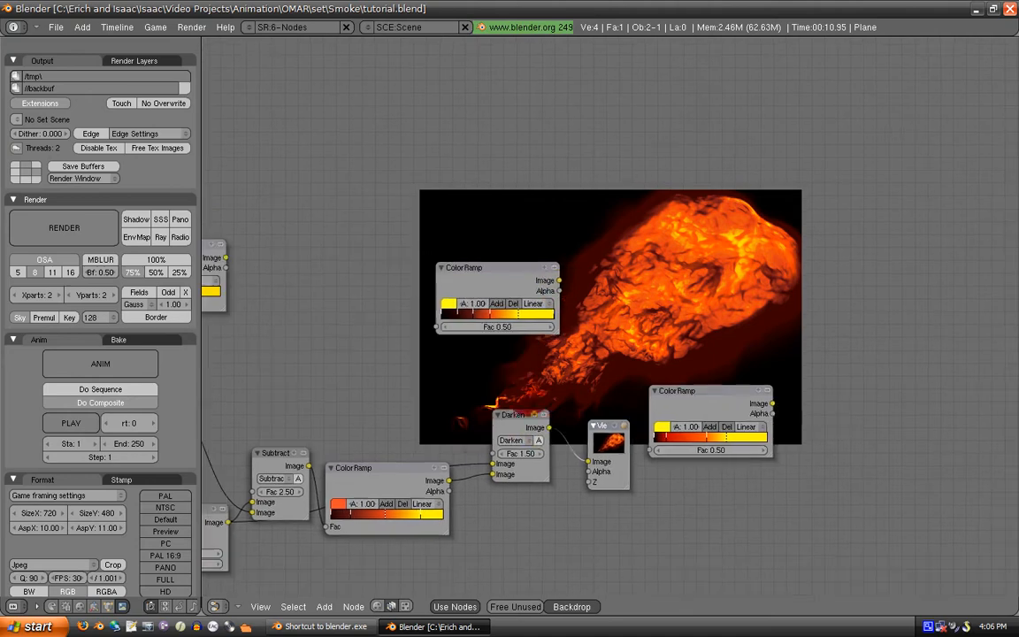
Move the two unused yellow ColorRamps clear of the Darken node and shift the Viewer farther away from it
left_click_drag(507, 278, 459, 224)
left_click_drag(721, 407, 749, 316)
middle_click_drag(565, 333, 530, 369)
left_click_drag(415, 270, 398, 284)
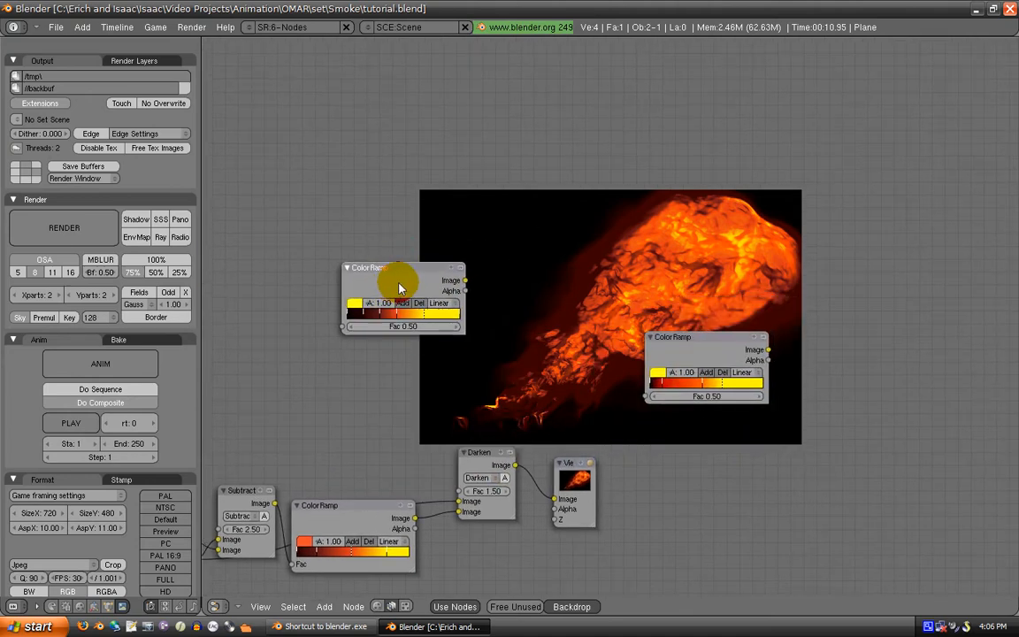
middle_click_drag(414, 395, 464, 344)
left_click_drag(633, 426, 704, 416)
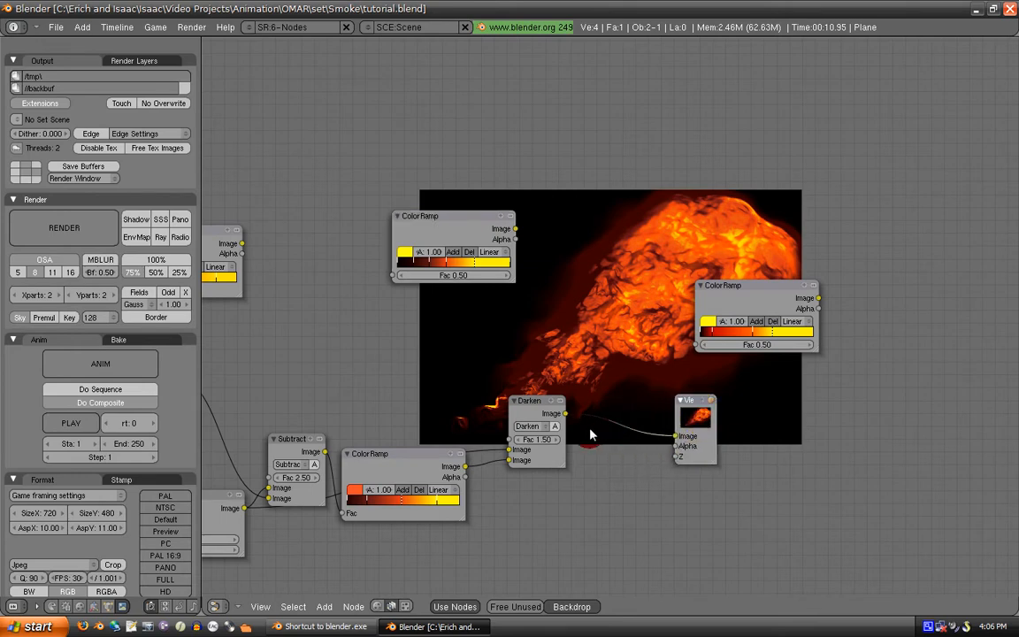
Duplicate the Darken node in front of the Viewer, change the copy's blend mode to Mix and set its Fac to 0.24
left_click_drag(543, 413, 536, 428)
key("shift+d")
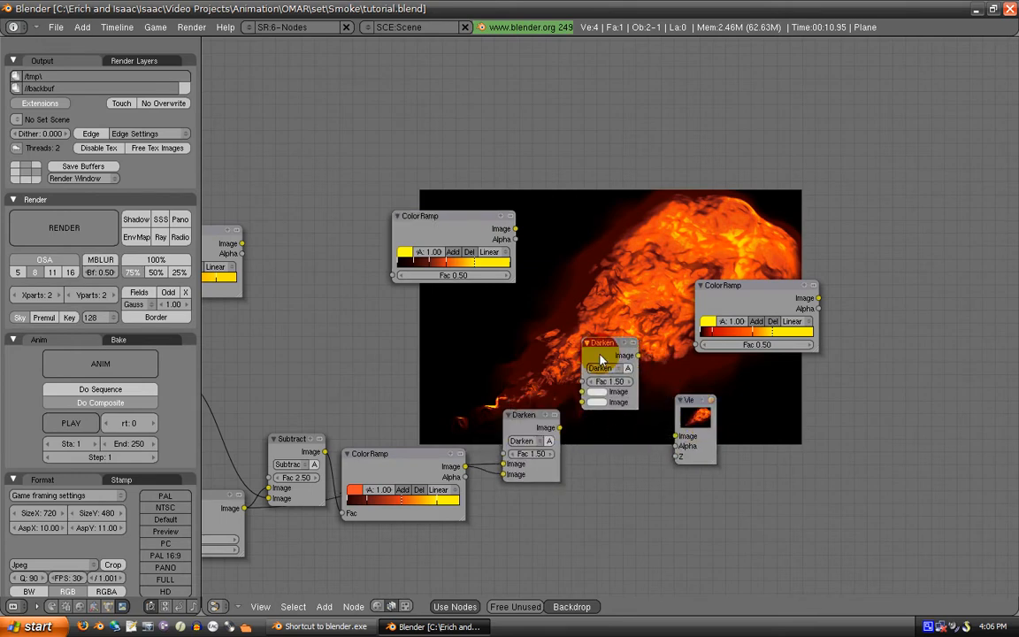
left_click(608, 369)
left_click(602, 211)
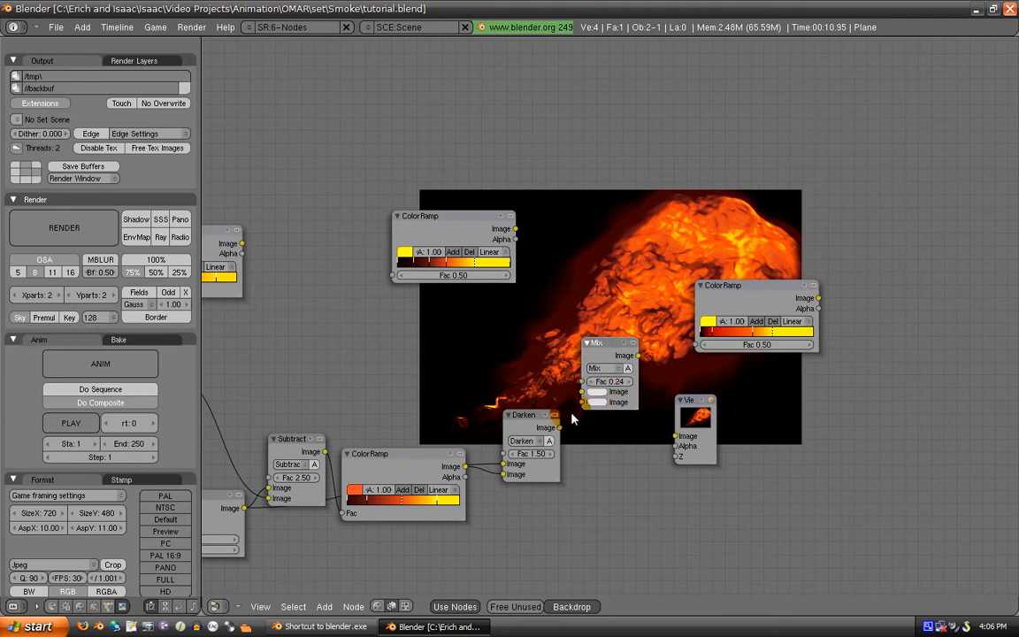
Connect the second Displace and Darken nodes to the Mix node's Image inputs, feed Mix into the Viewer, and move the Viewer farther out
left_click_drag(245, 508, 256, 501)
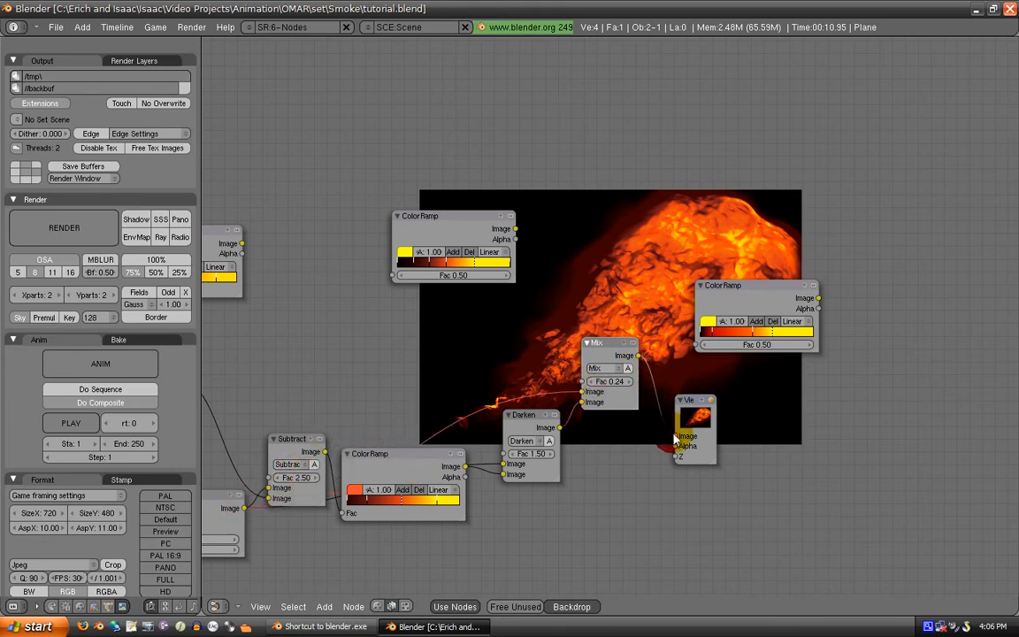
middle_click_drag(650, 384, 586, 443)
left_click_drag(638, 481, 739, 484)
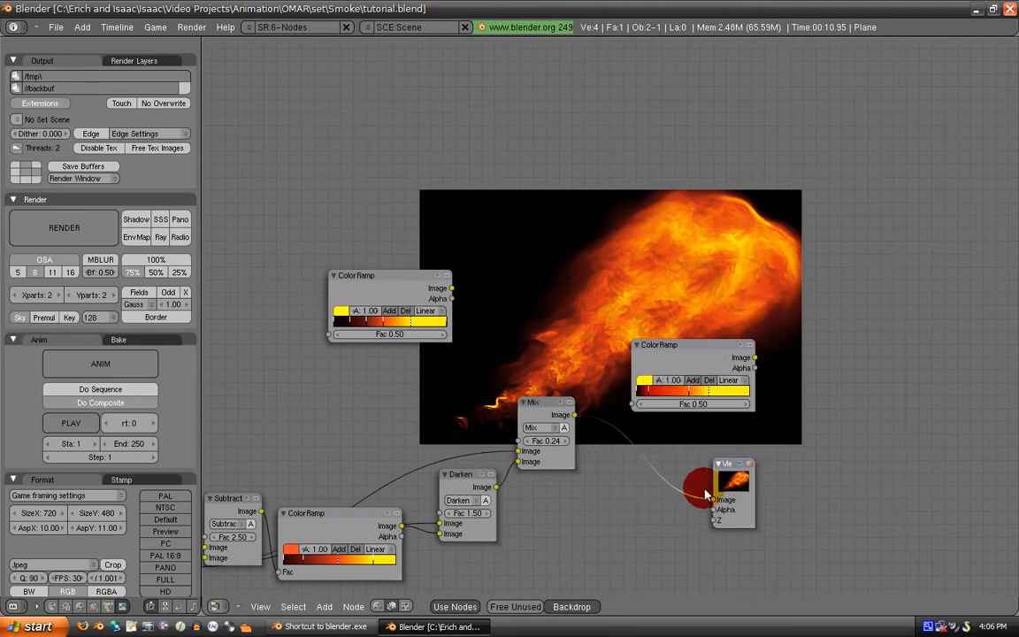
Add a Filter node between the Mix node and the Viewer and link it to both
key("space")
mouse_move(734, 426)
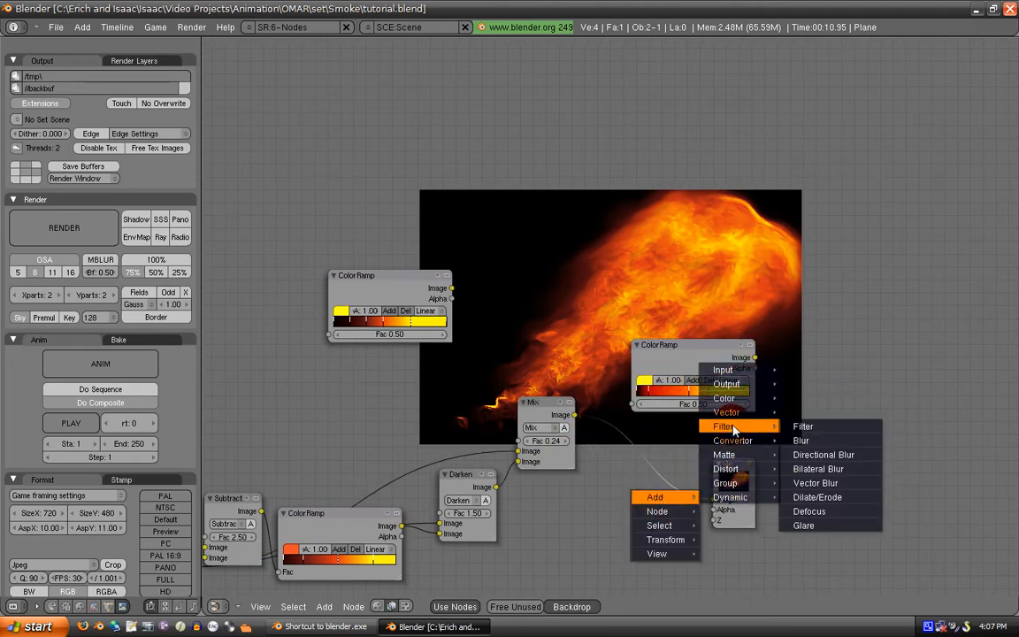
left_click(805, 428)
left_click_drag(633, 453, 610, 482)
left_click_drag(649, 445, 713, 500)
Set the new Filter node's type to Sharpen with a Fac of 0.20
left_click(637, 459)
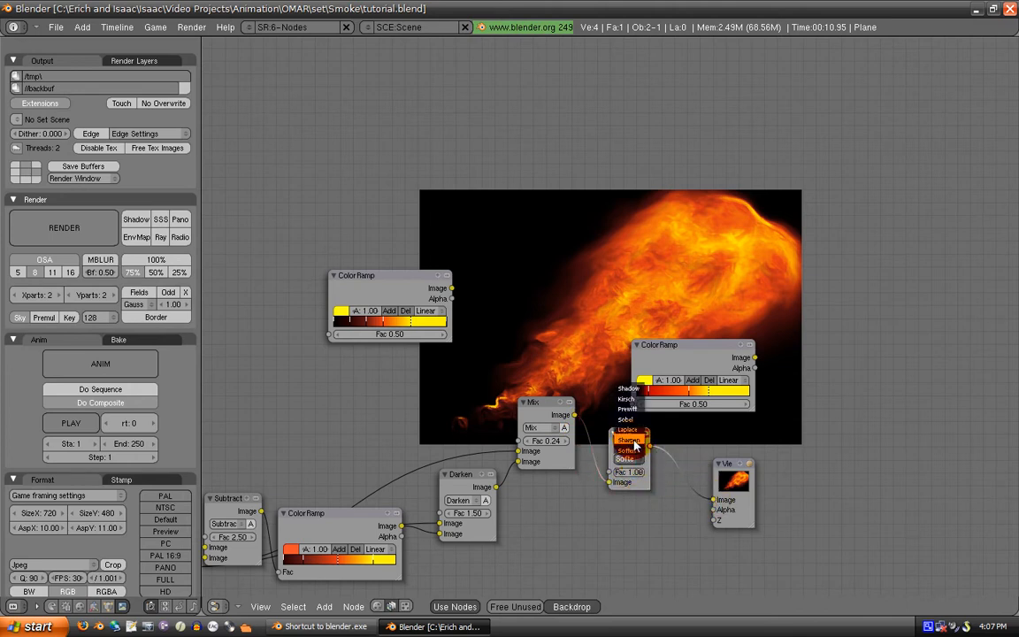
left_click(629, 440)
type(".25")
key("Return")
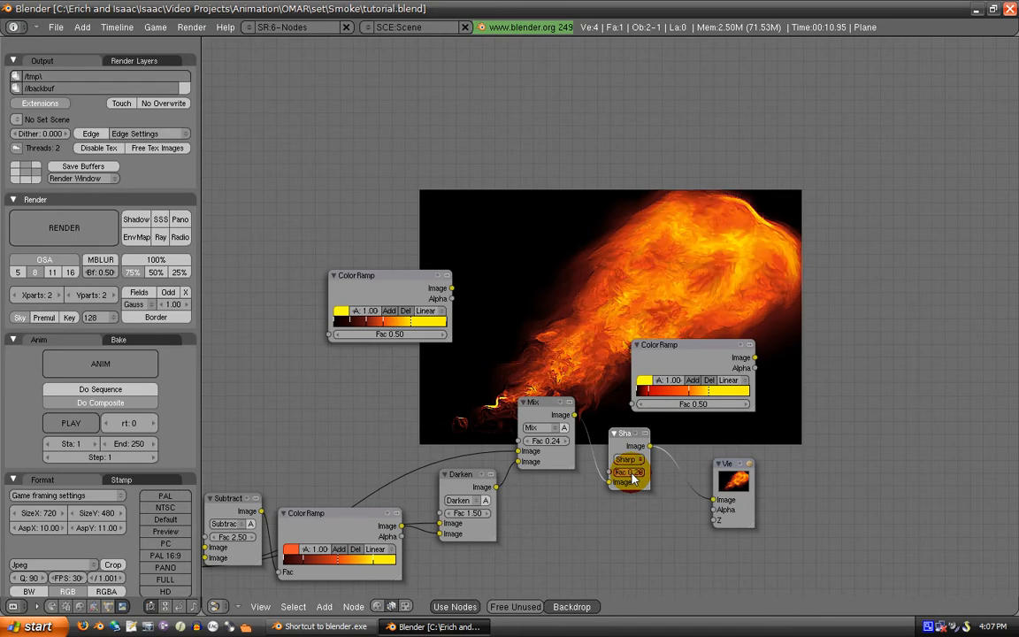
Move the unused red-to-yellow ColorRamp farther away from the Sharpen filter node
middle_click_drag(669, 350, 610, 336)
middle_click_drag(591, 441, 592, 401)
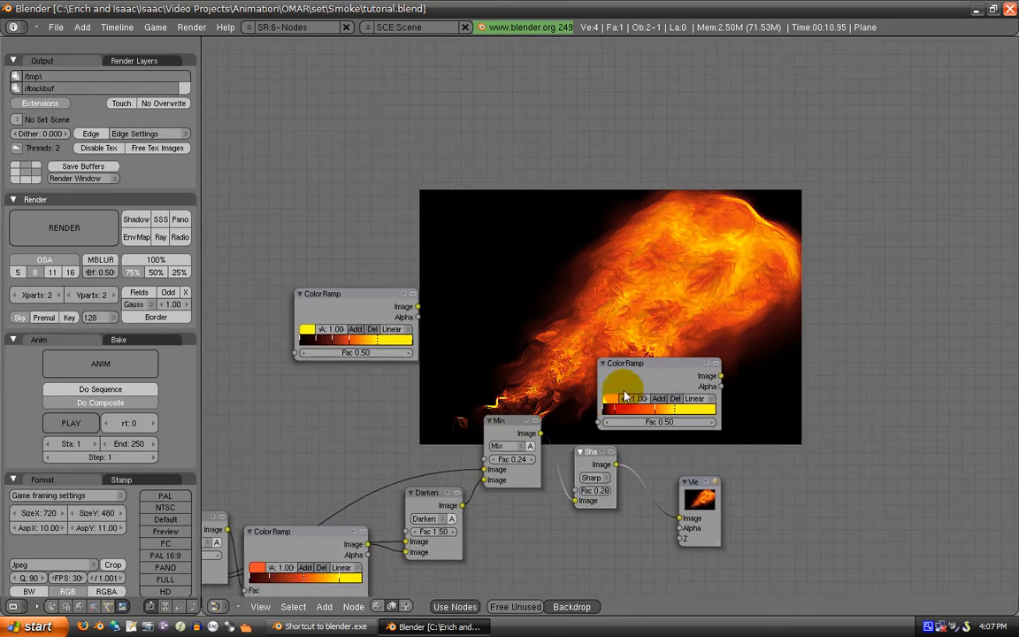
left_click_drag(652, 373, 754, 358)
middle_click_drag(597, 451, 595, 438)
scroll(640, 409, "down", 2)
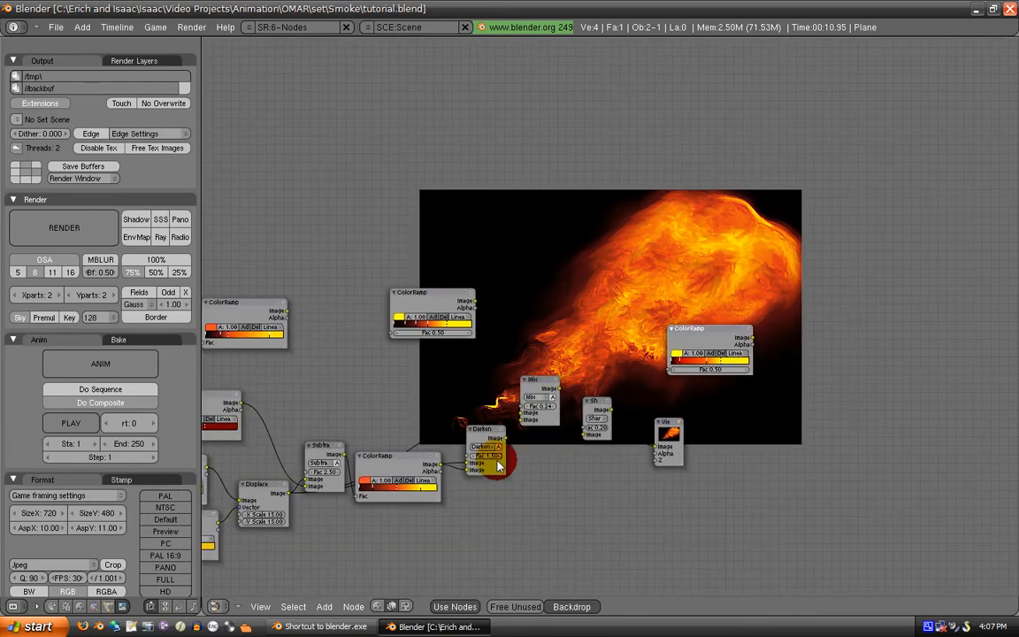
Duplicate the Subtract node and place the copy directly above the original
middle_click_drag(556, 369, 611, 402)
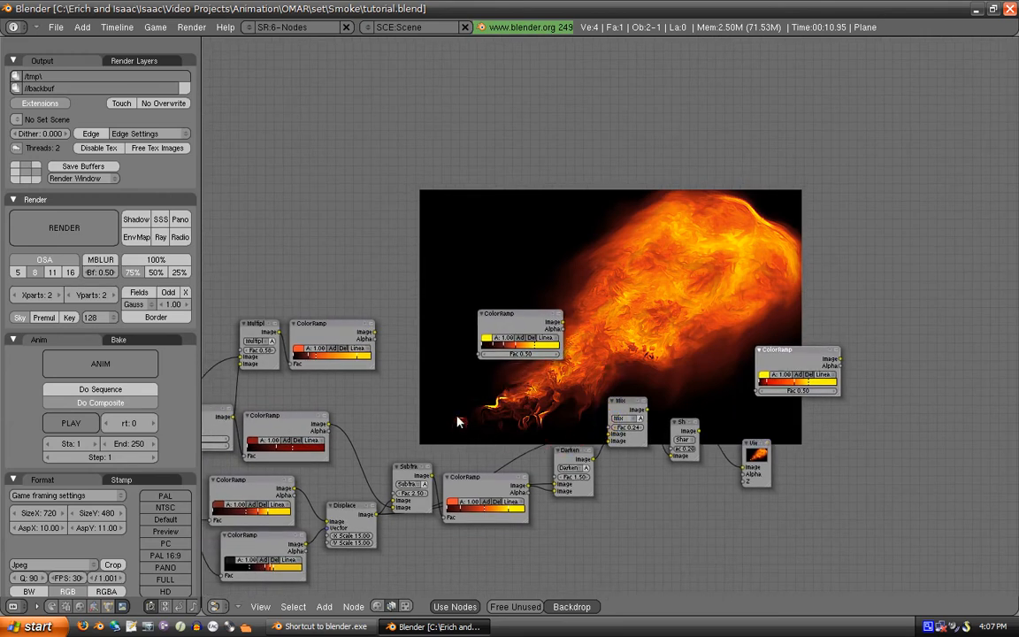
middle_click_drag(462, 420, 483, 404)
scroll(506, 373, "up", 1)
middle_click_drag(370, 414, 419, 373)
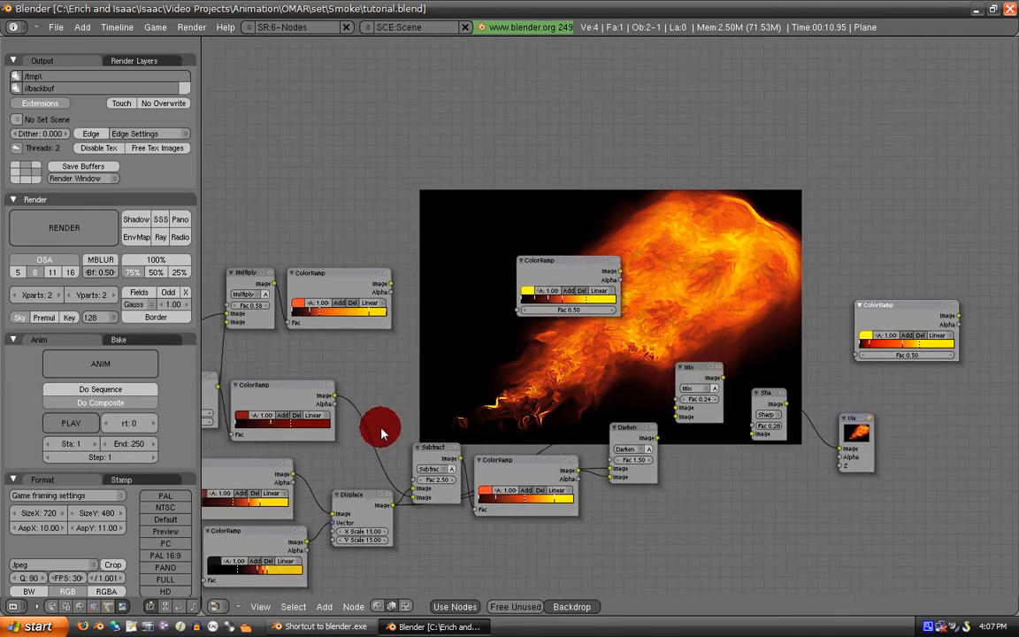
left_click(442, 462)
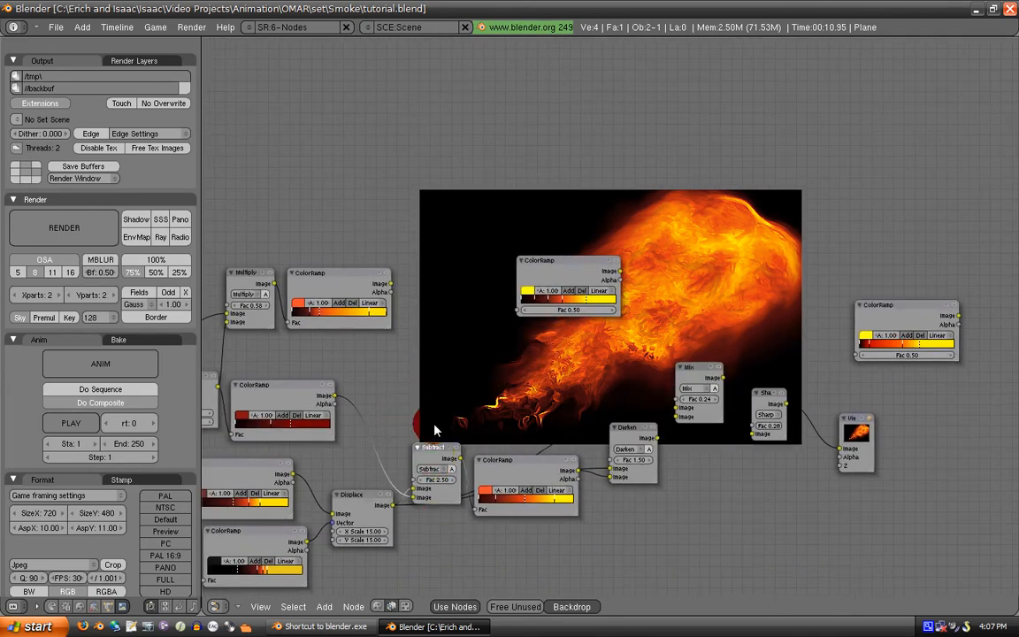
key("shift+d")
left_click(437, 347)
Shift the black-to-yellow ColorRamp slightly away from Displace, then set the Subtract copy's blend mode to Difference with Fac 0.44
left_click(258, 546)
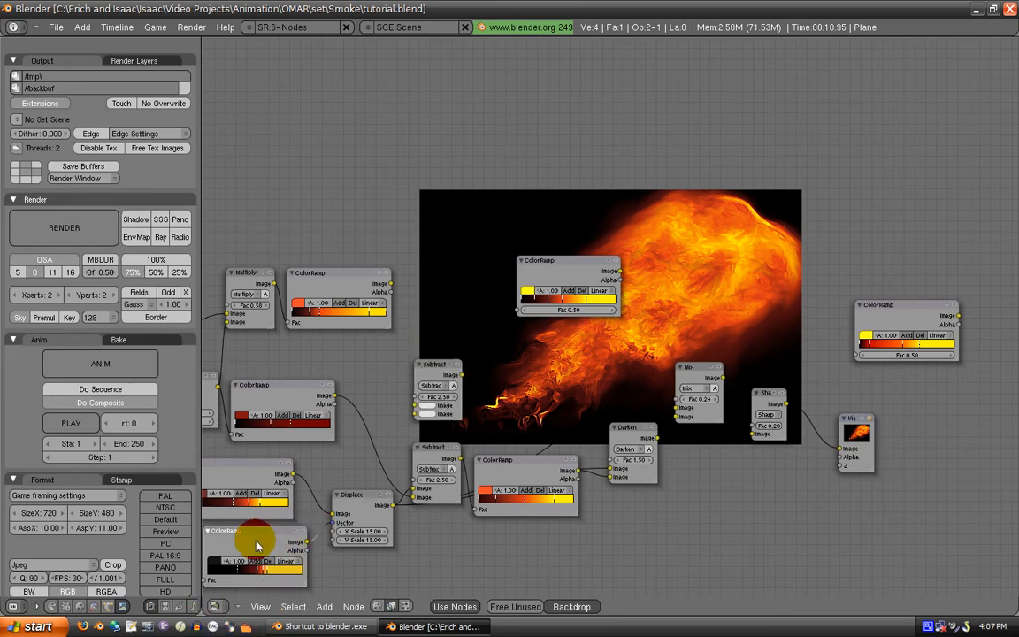
left_click_drag(256, 542, 240, 545)
middle_click_drag(289, 531, 310, 522)
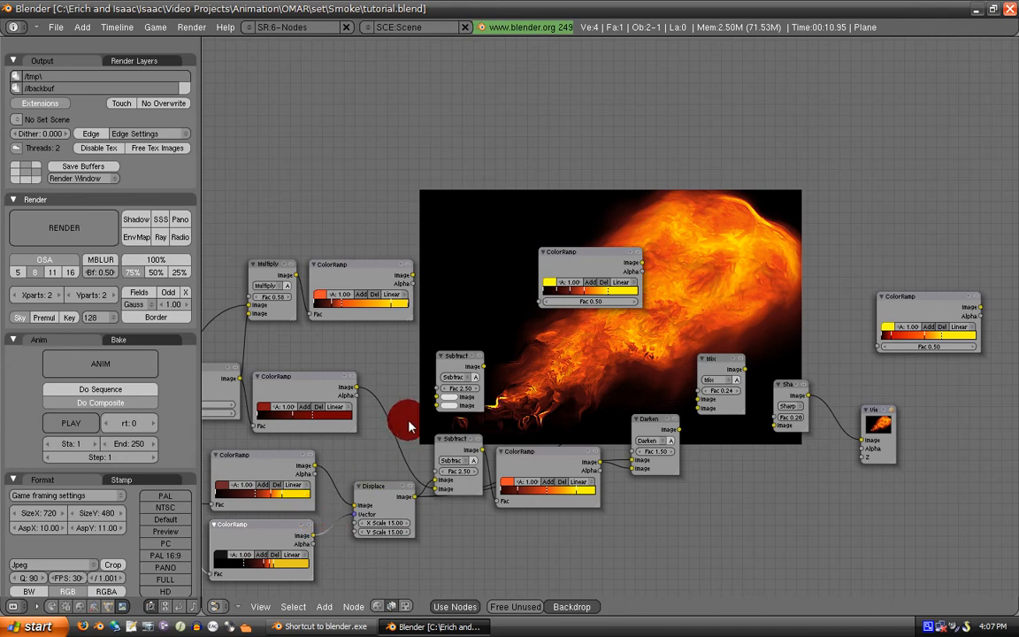
left_click(456, 376)
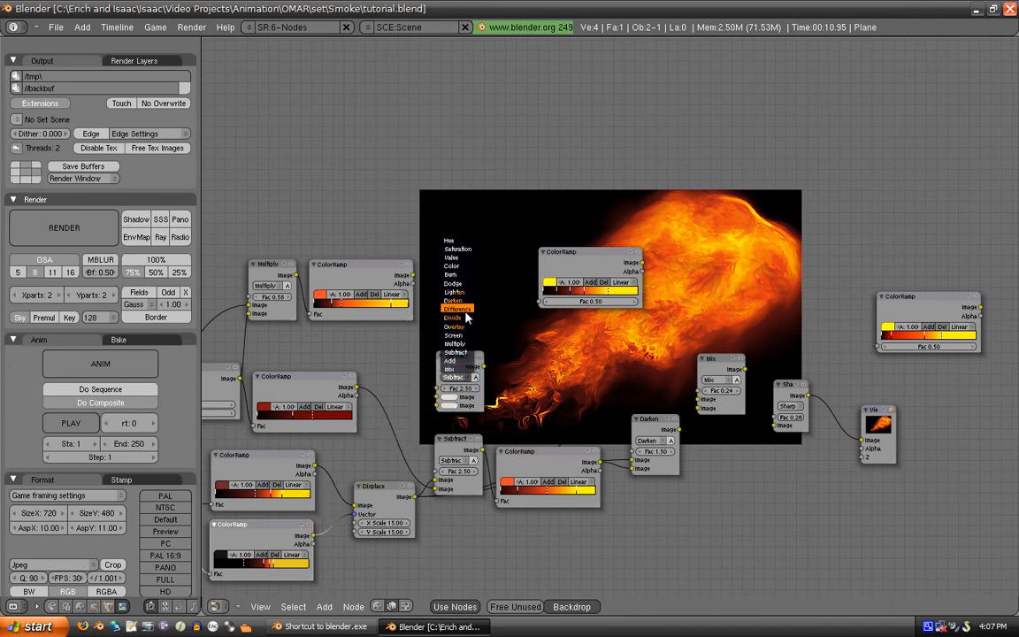
left_click(467, 317)
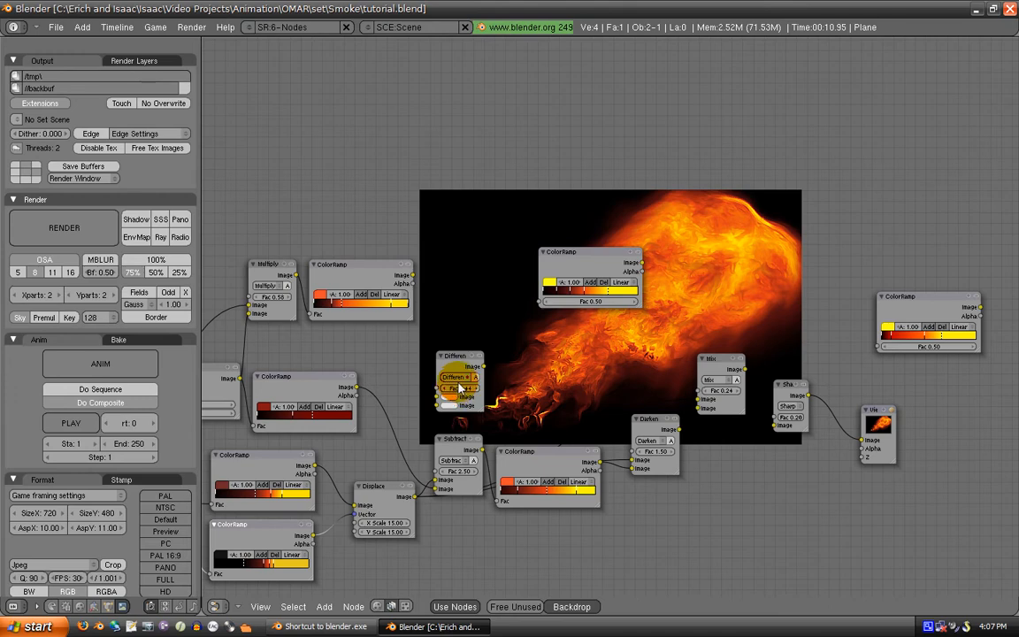
Connect the two ColorRamps that feed the Displace node to the Difference node's Image inputs, and nudge that node closer to them
left_click_drag(313, 536, 427, 400)
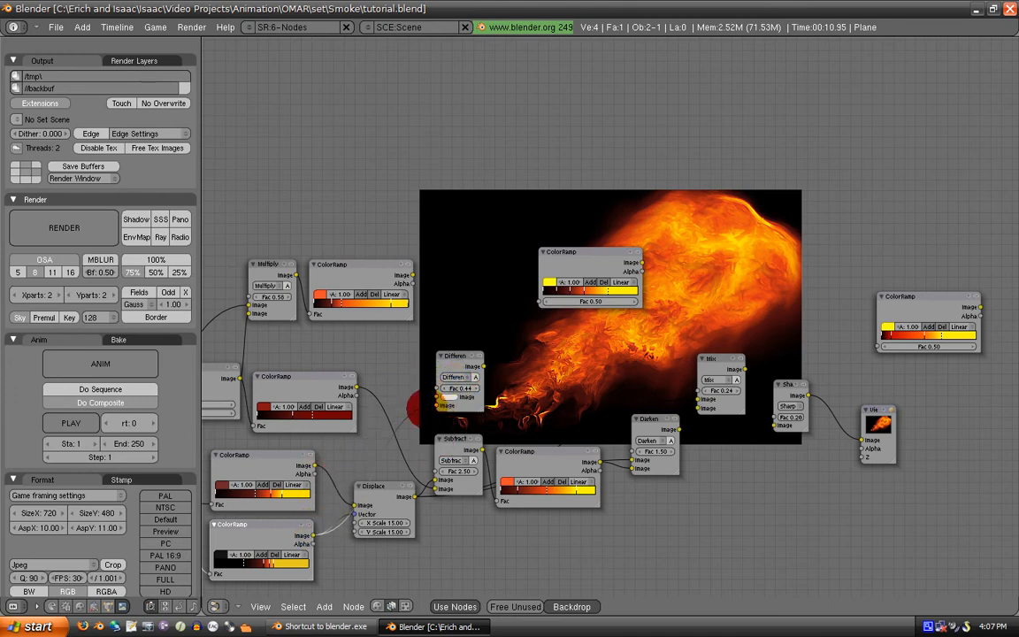
left_click_drag(315, 466, 431, 407)
left_click_drag(452, 362, 432, 358)
Connect the Difference node's output to the Fac input of the unused black-to-yellow ColorRamp and move that ramp nearer
left_click(573, 269)
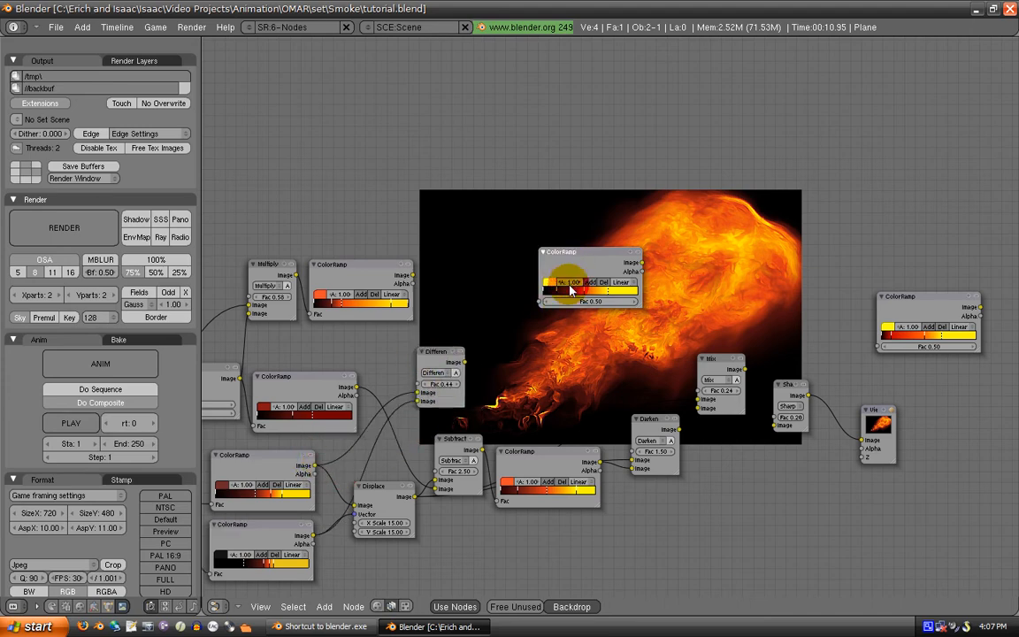
left_click(464, 373)
left_click_drag(571, 290, 536, 347)
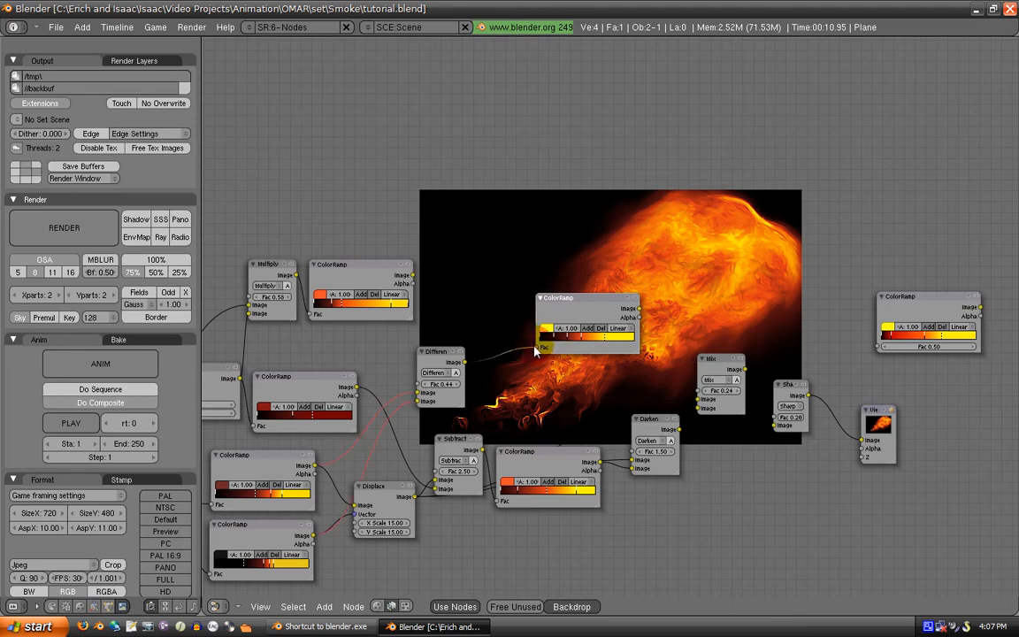
Duplicate the Viewer beside the ColorRamp that follows Difference and connect the ramp's Image output to the copy
mouse_move(878, 428)
left_mouse_down()
mouse_move(880, 417)
mouse_move(883, 439)
left_mouse_up()
key("shift+d")
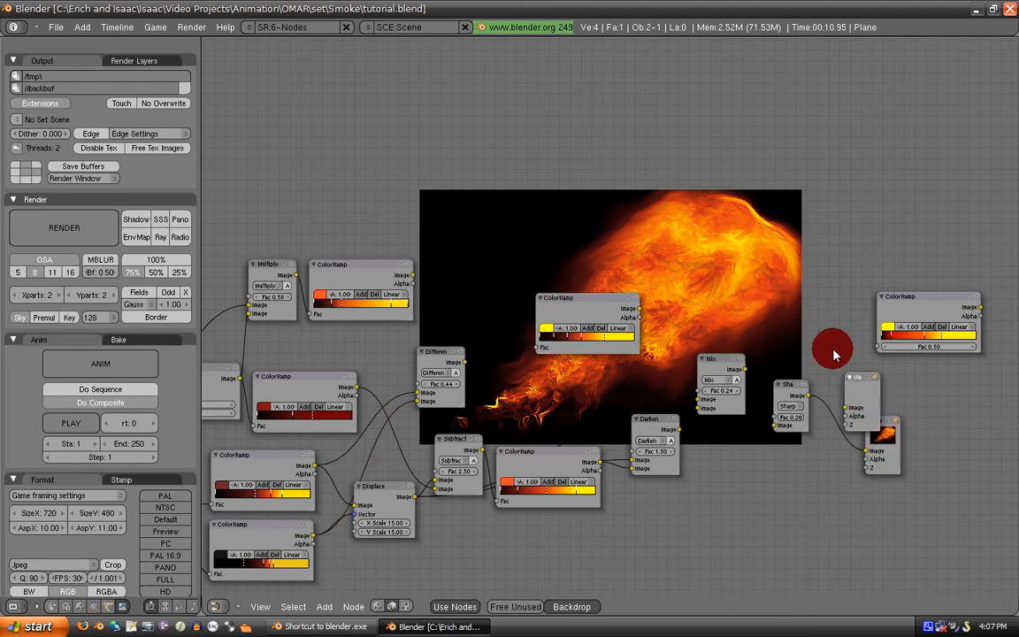
left_click(704, 288)
left_click_drag(638, 309, 699, 303)
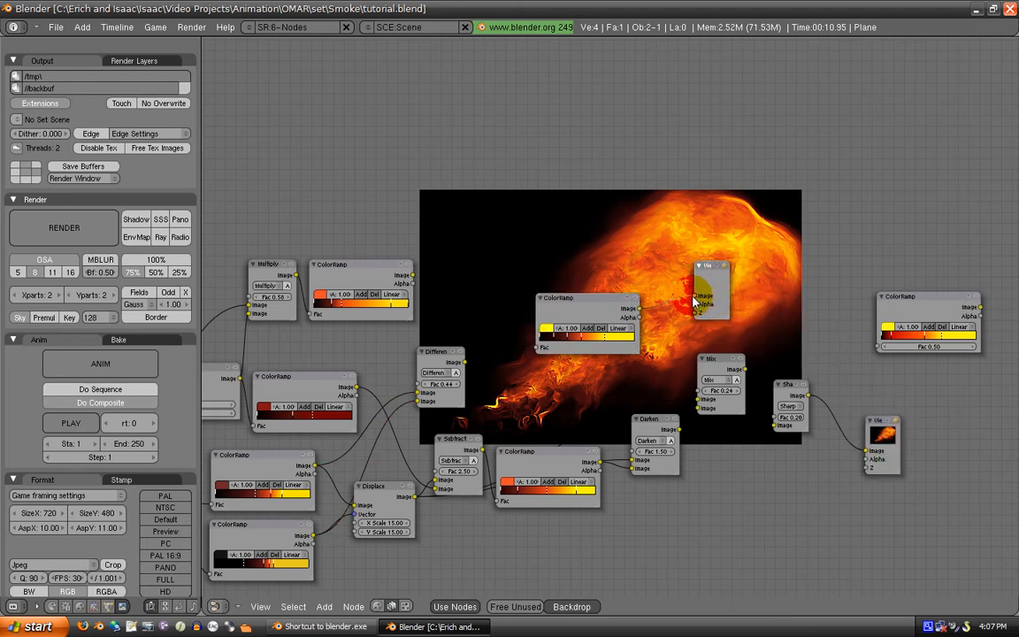
Move the ColorRamp closer to the Difference node and shift its Viewer slightly away to make room between them
middle_click_drag(628, 286, 596, 365)
left_click_drag(537, 381, 508, 410)
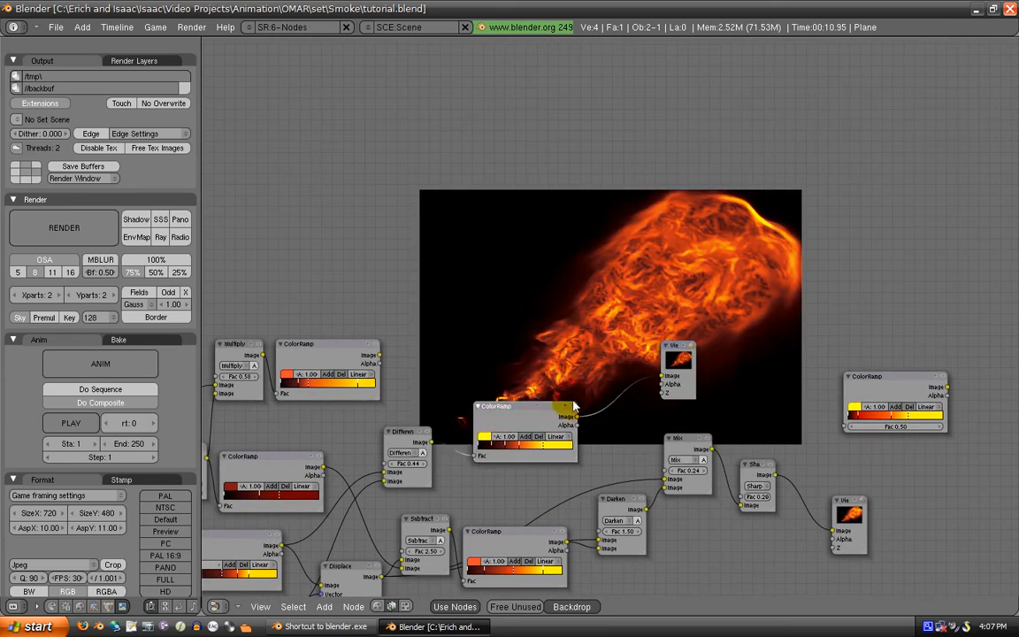
middle_click_drag(404, 477, 437, 388)
middle_click_drag(302, 452, 273, 535)
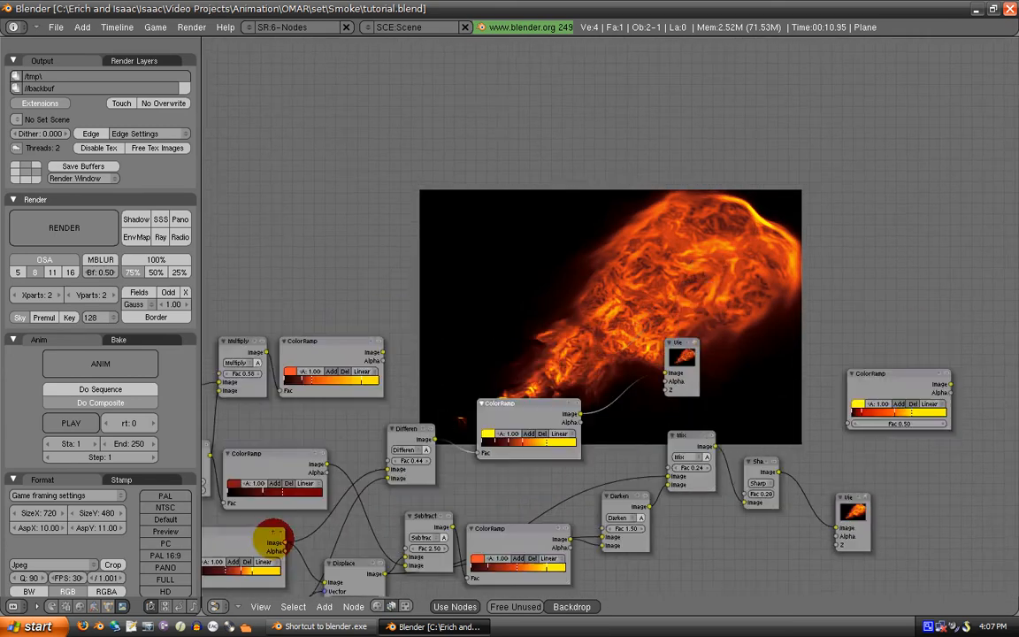
middle_click_drag(556, 386, 531, 421)
left_click_drag(498, 452, 468, 459)
middle_click_drag(321, 389, 325, 378)
left_click_drag(666, 375, 687, 370)
Duplicate the Difference node between its ColorRamp and the new Viewer, and change the copy's blend mode to Multiply
left_click(382, 456)
key("shift+d")
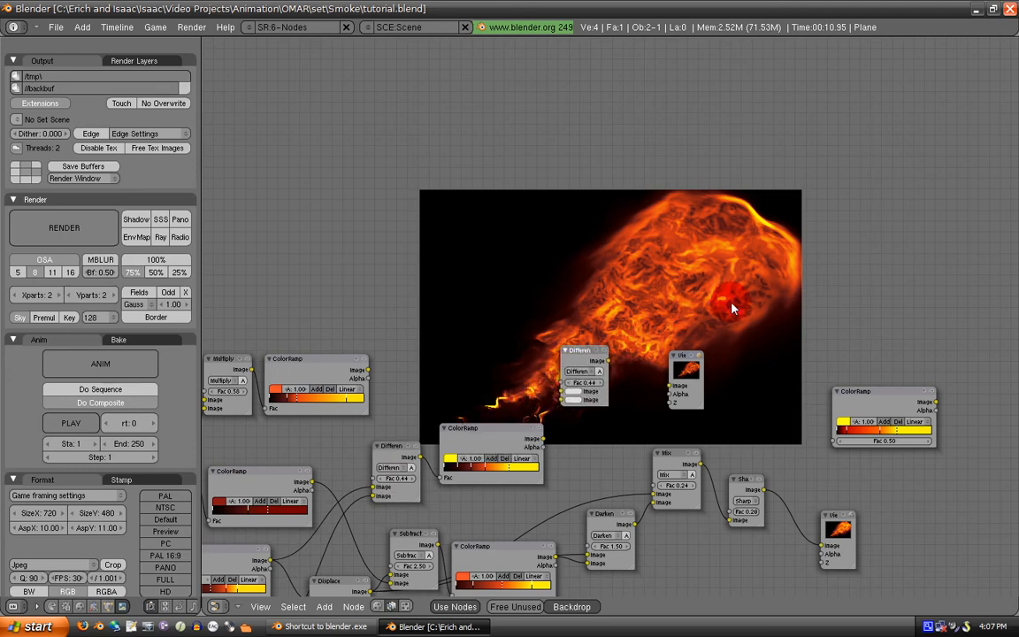
left_click(598, 364)
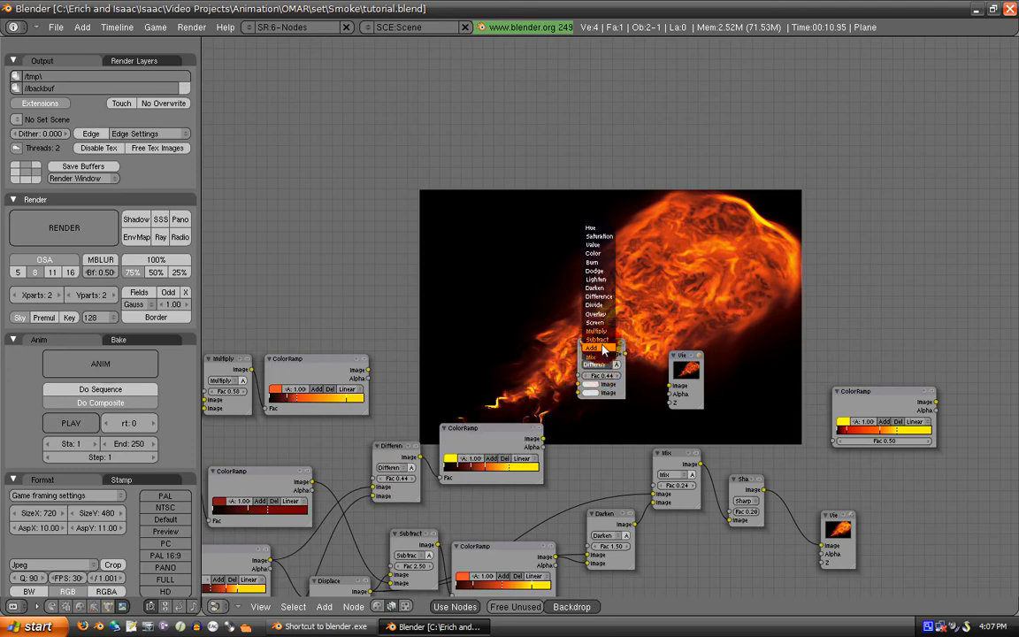
left_click(604, 339)
Connect the upper orange ColorRamp and the Difference branch's ColorRamp to the new Multiply node, feed it into the upper Viewer, and move that Viewer away
left_click_drag(365, 368, 581, 384)
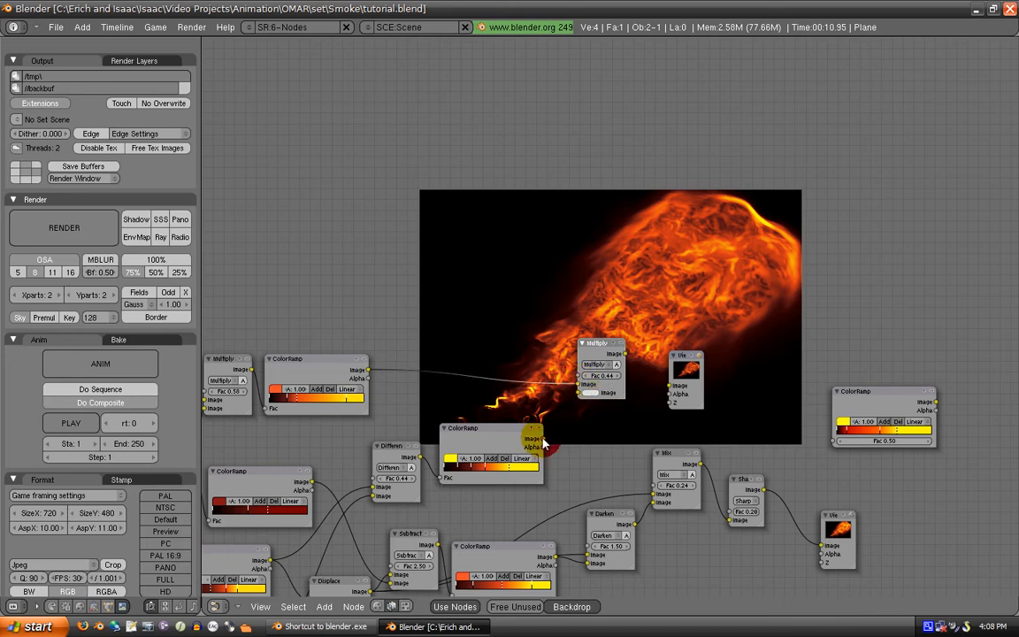
left_click_drag(543, 440, 577, 396)
left_click_drag(623, 353, 755, 392)
middle_click_drag(640, 408, 558, 412)
left_click_drag(665, 383, 786, 353)
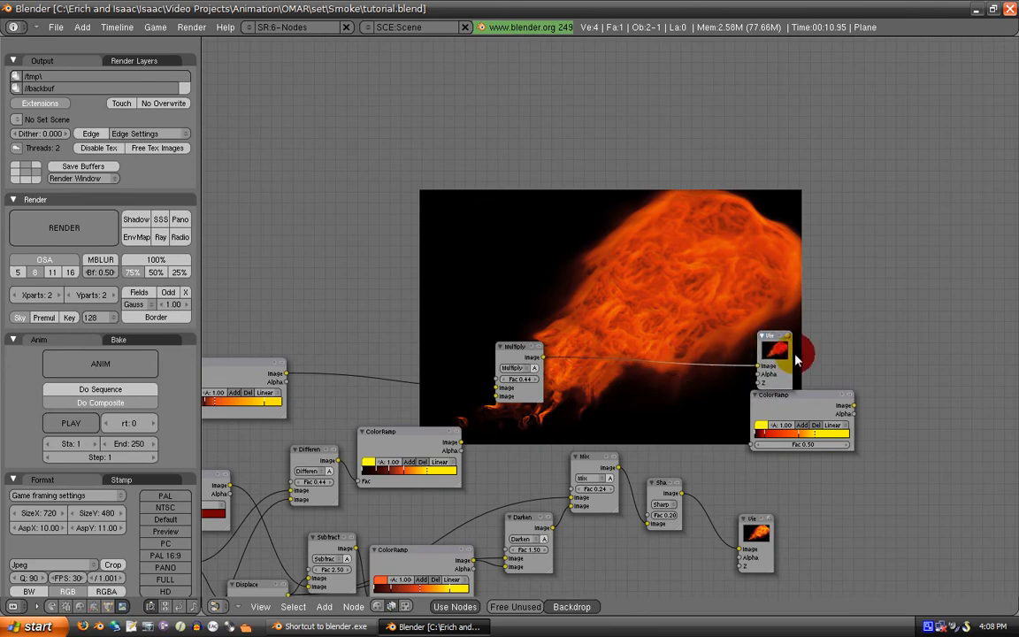
Show the lower Viewer's image, then duplicate the Mix node above Multiply as a Lighten node with Fac 1.70
left_click(760, 528)
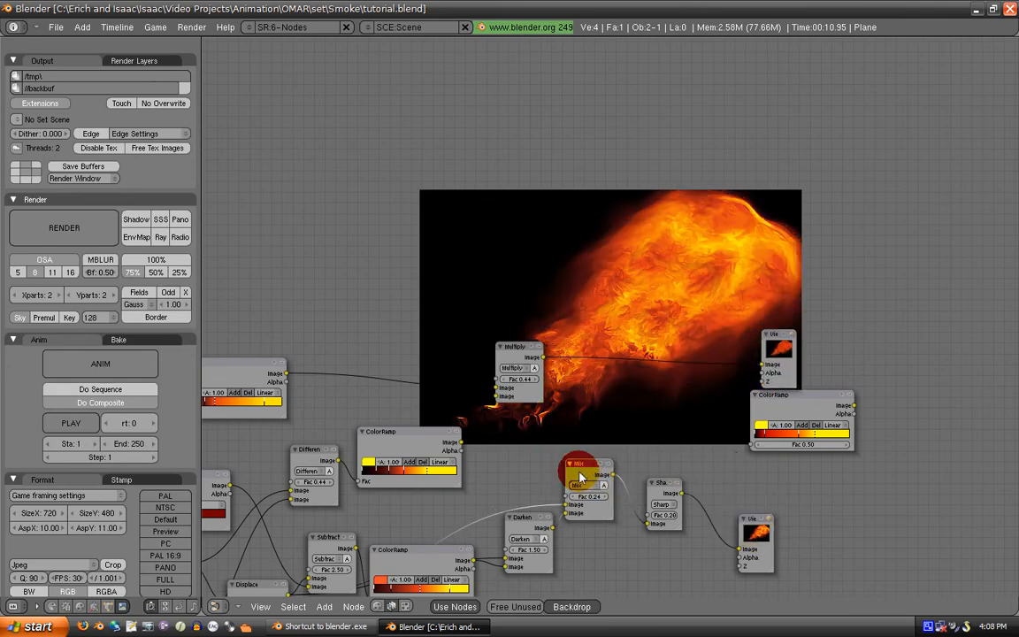
key("shift+d")
left_click(599, 305)
left_click(600, 304)
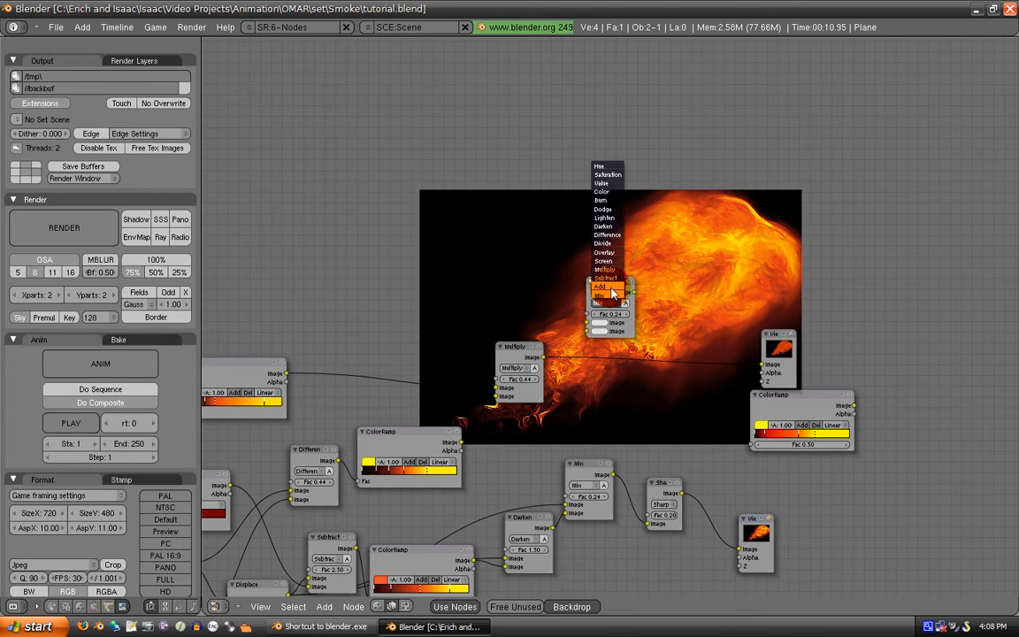
left_click(610, 217)
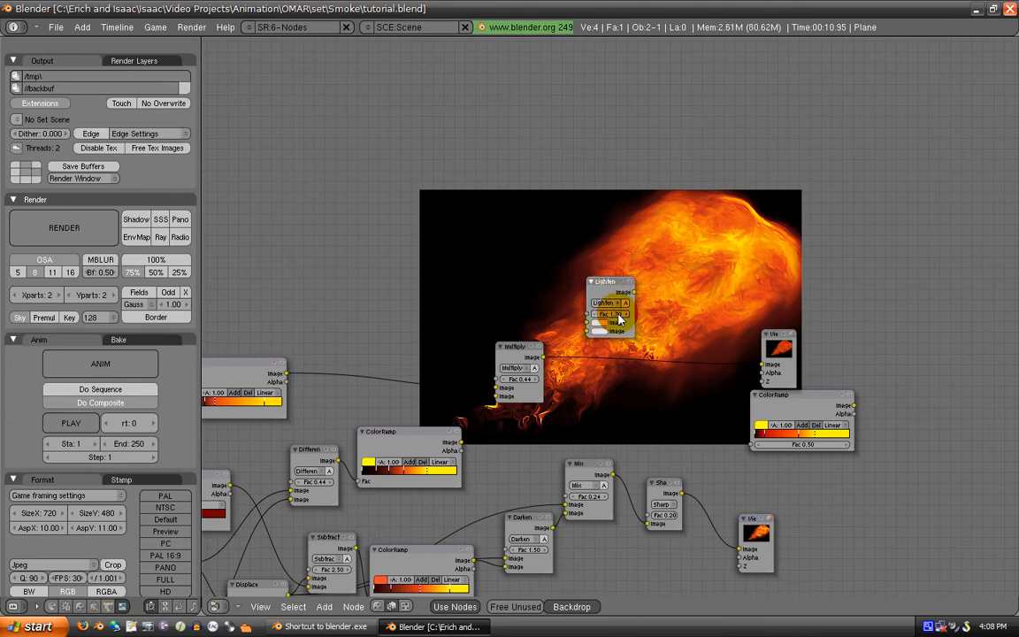
Duplicate the Lighten node, place the copy just below it, and set the copy's blend mode to Darken
key("shift+d")
left_click(613, 372)
left_click(608, 381)
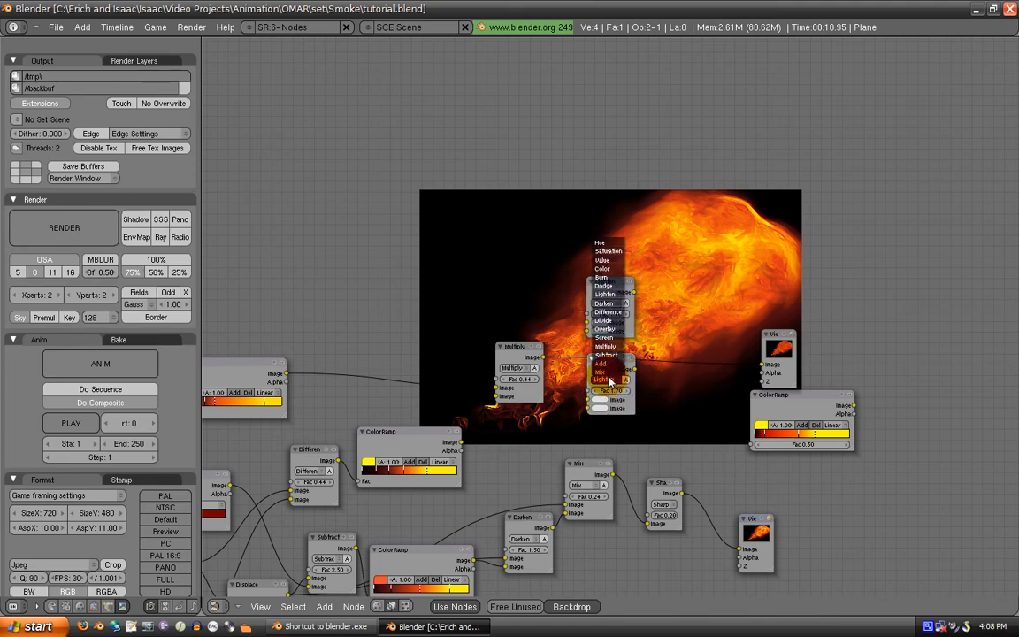
left_click(604, 303)
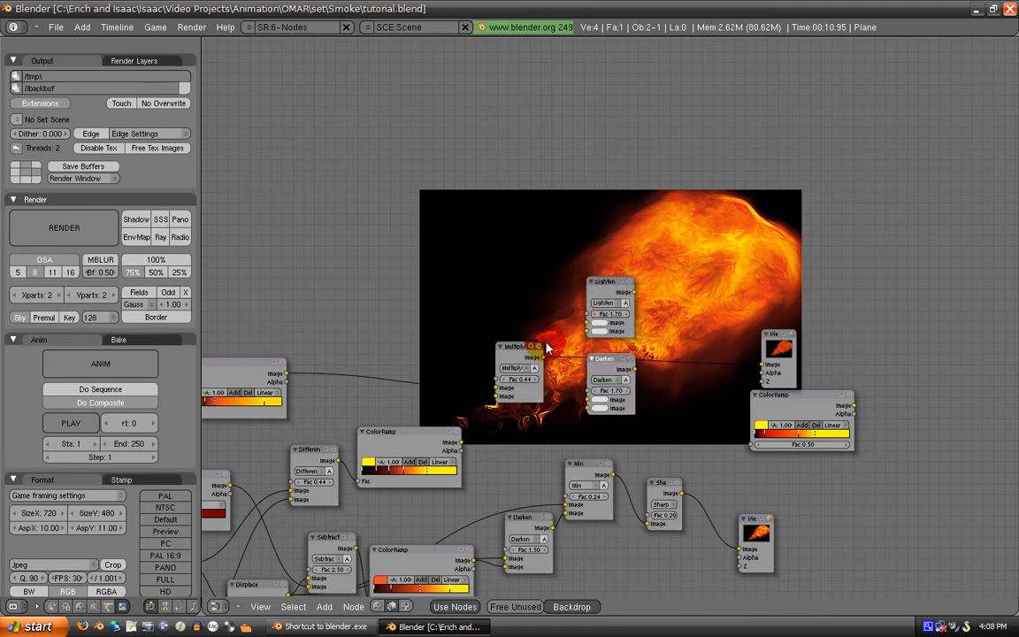
Connect the Multiply output to the Lighten node's second image input and the Mix output to its first
left_click_drag(543, 356, 575, 332)
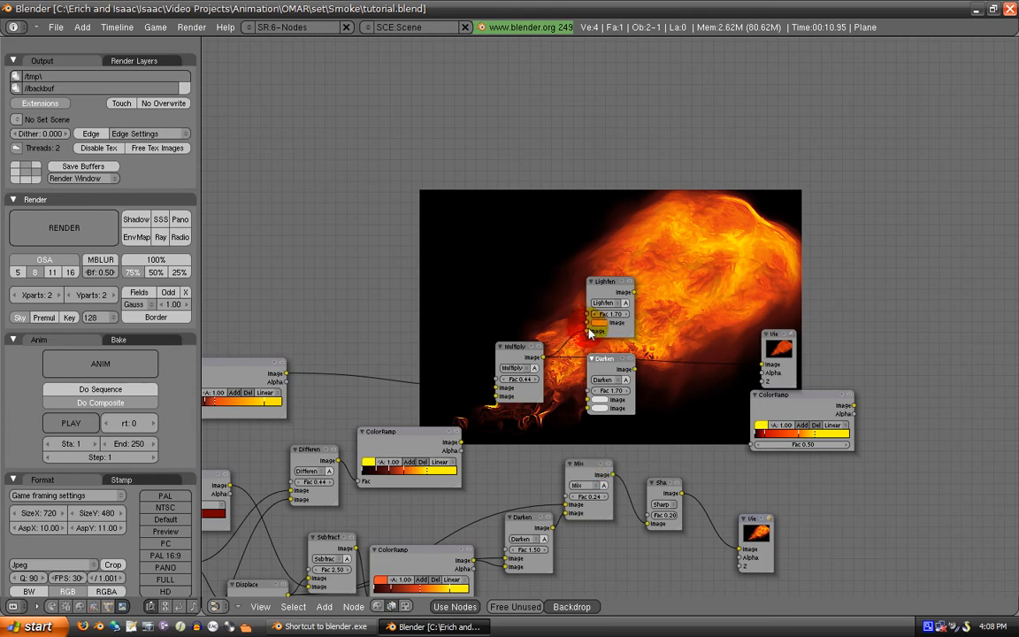
left_click(606, 476)
left_click_drag(614, 474, 587, 323)
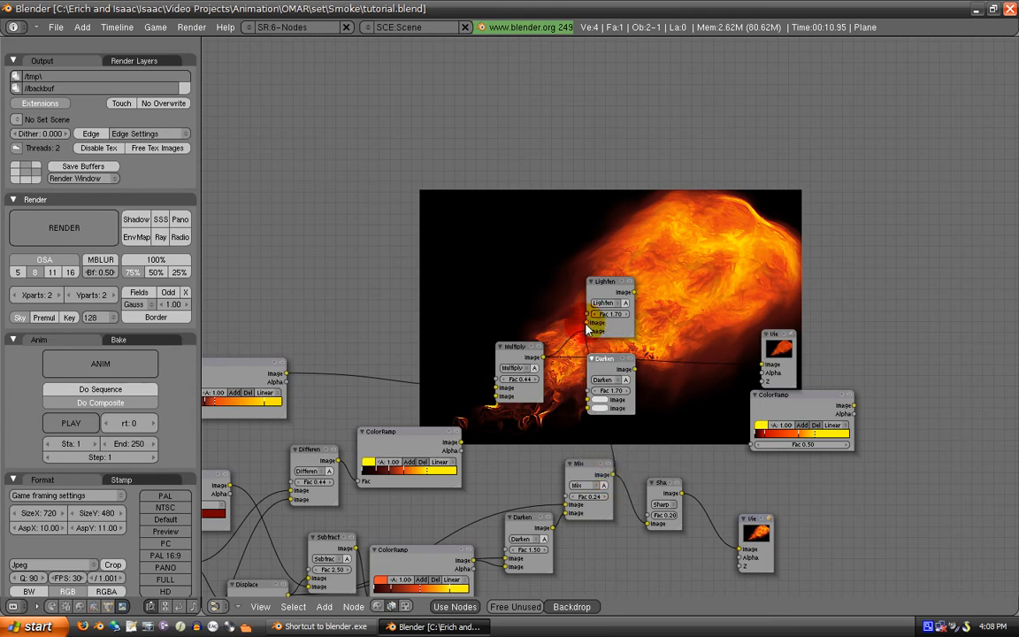
Shift the new Darken node aside, then link the Mix output to its first image input and Multiply to its second
left_click_drag(611, 369, 649, 364)
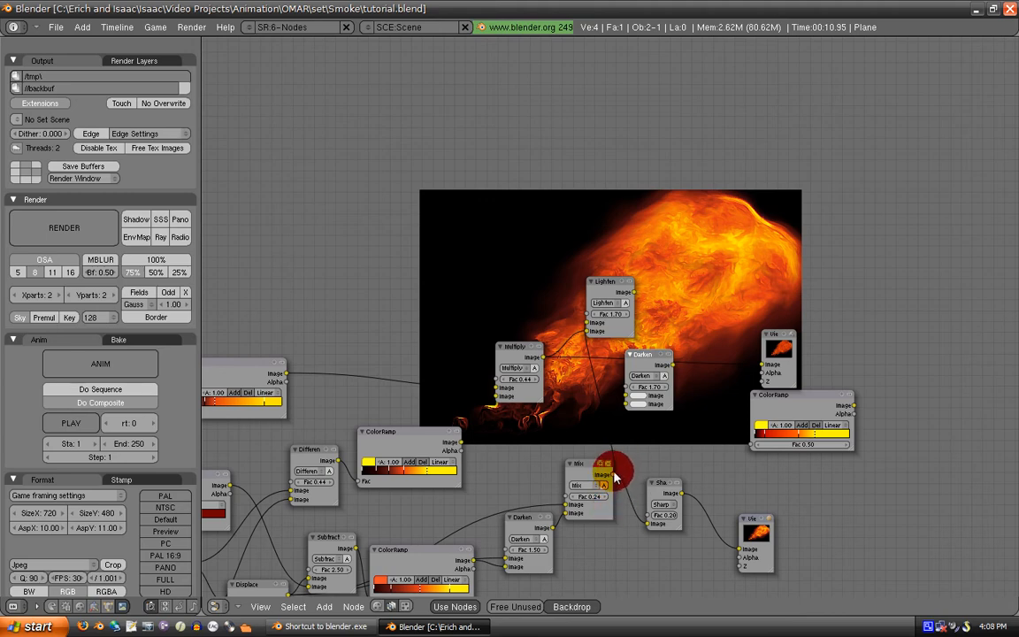
left_click_drag(617, 477, 627, 394)
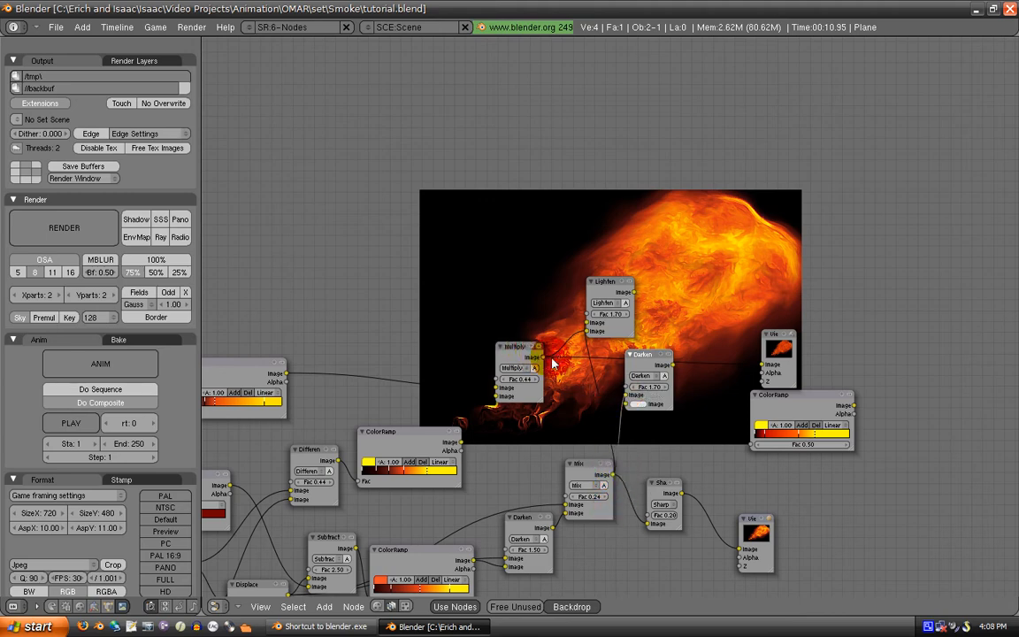
left_click_drag(550, 360, 624, 407)
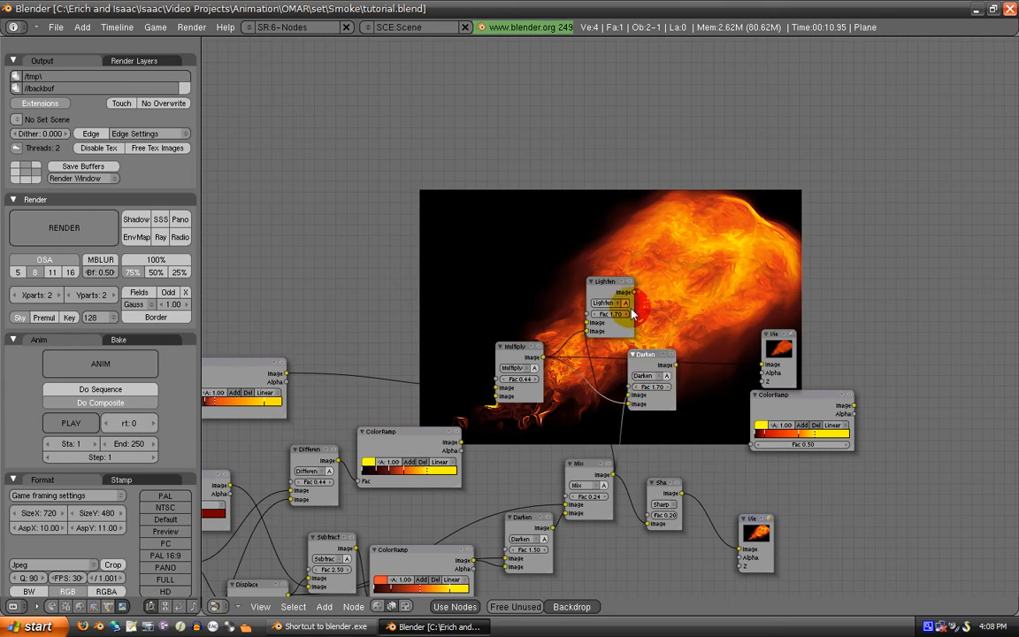
Move the Lighten node directly above Darken, bring the upper Viewer closer, and feed it with Lighten's output
left_click_drag(619, 295, 659, 302)
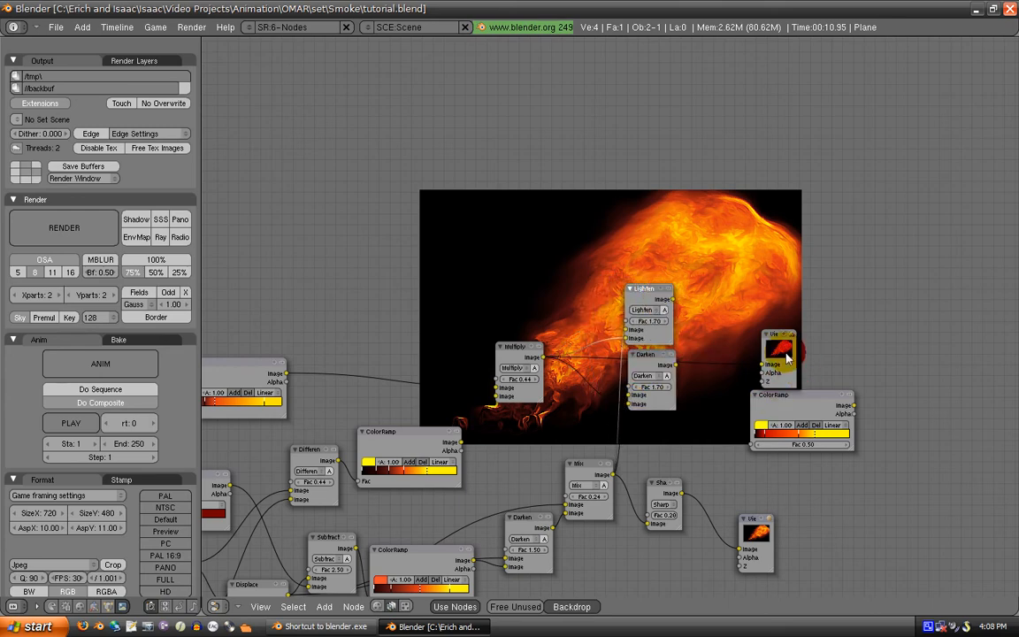
left_click_drag(787, 353, 750, 312)
left_click_drag(675, 304, 736, 312)
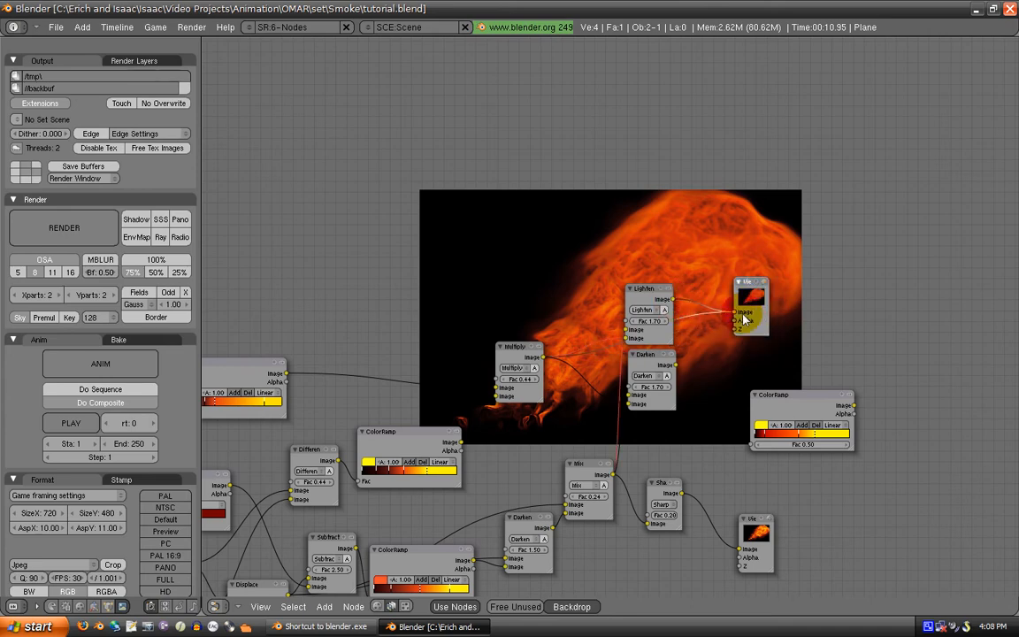
Feed the upper Viewer from Darken instead, and move that Viewer and the unconnected ColorRamp away to make room
middle_click_drag(673, 331, 625, 413)
left_click(627, 449)
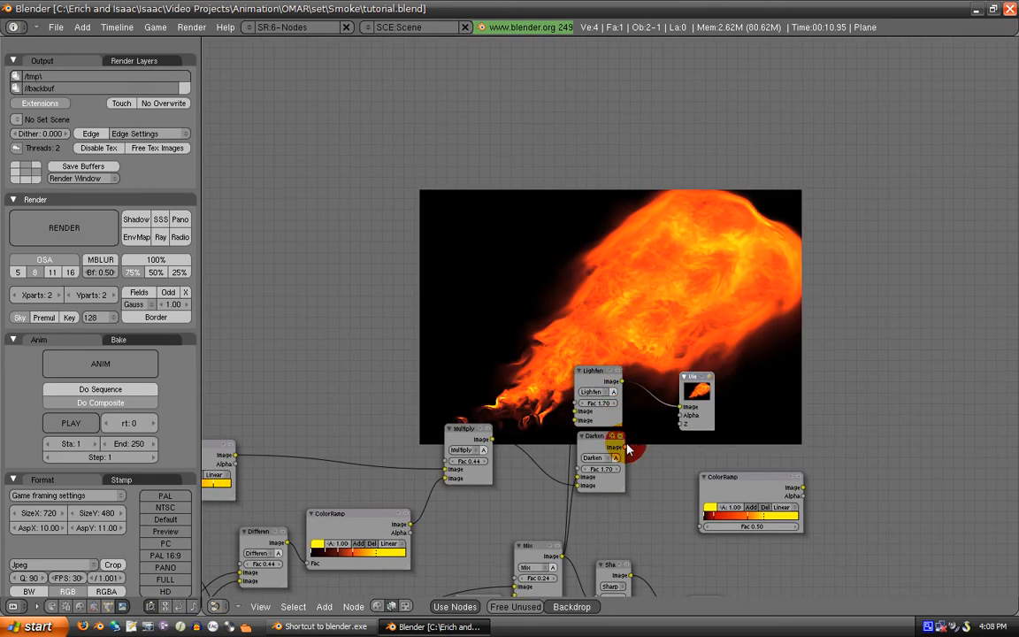
left_click_drag(679, 410, 721, 430)
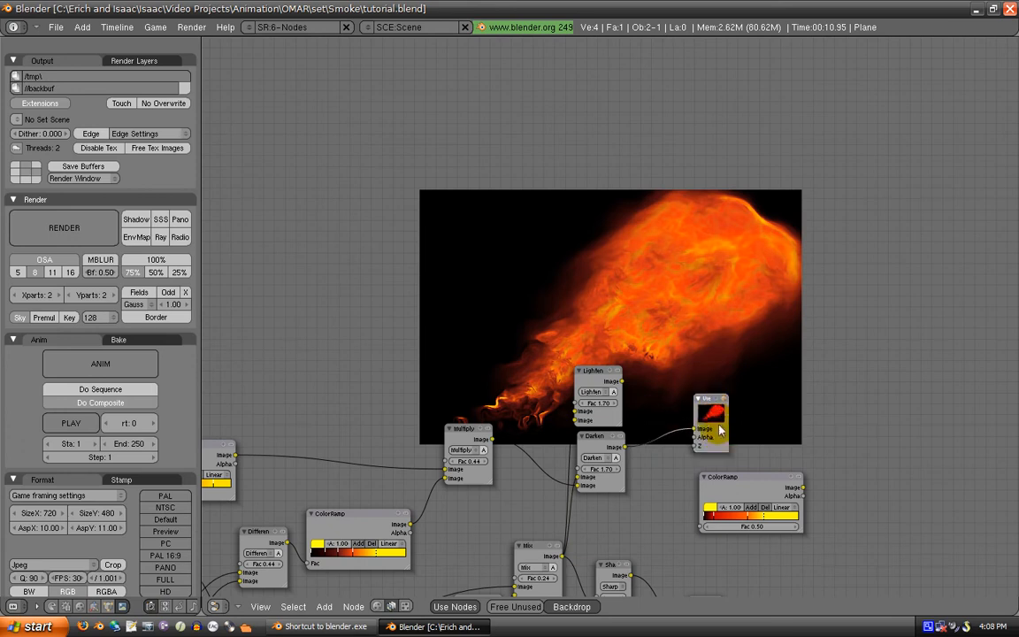
middle_click_drag(632, 392, 586, 336)
left_click_drag(677, 362, 786, 357)
middle_click_drag(522, 433, 483, 431)
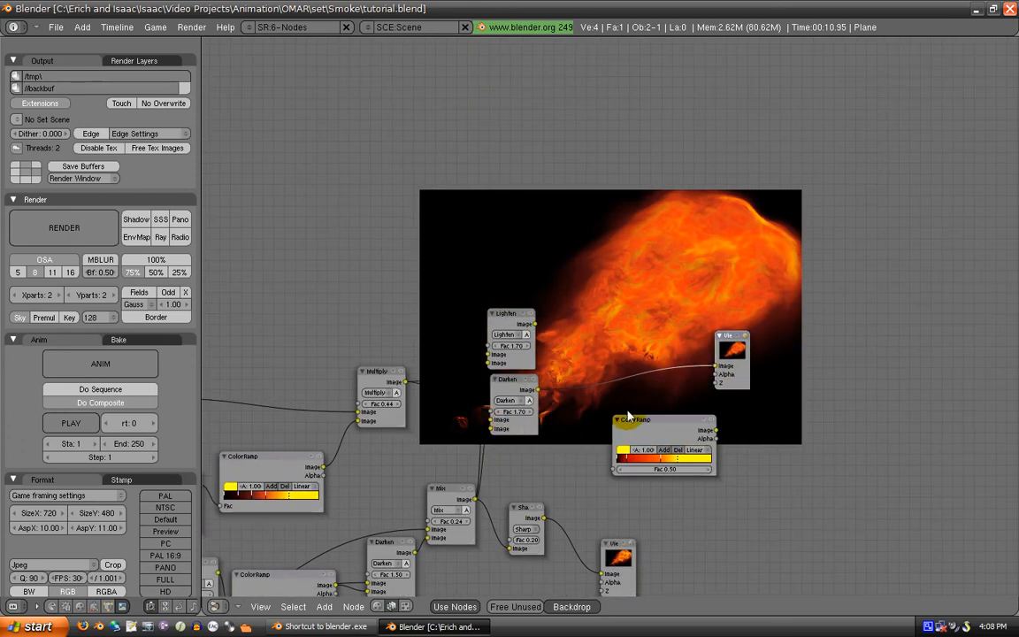
left_click_drag(653, 426, 739, 429)
Duplicate the Sharpen filter node and insert the copy between the new Darken node and the upper Viewer
left_click(532, 508)
key("shift+d")
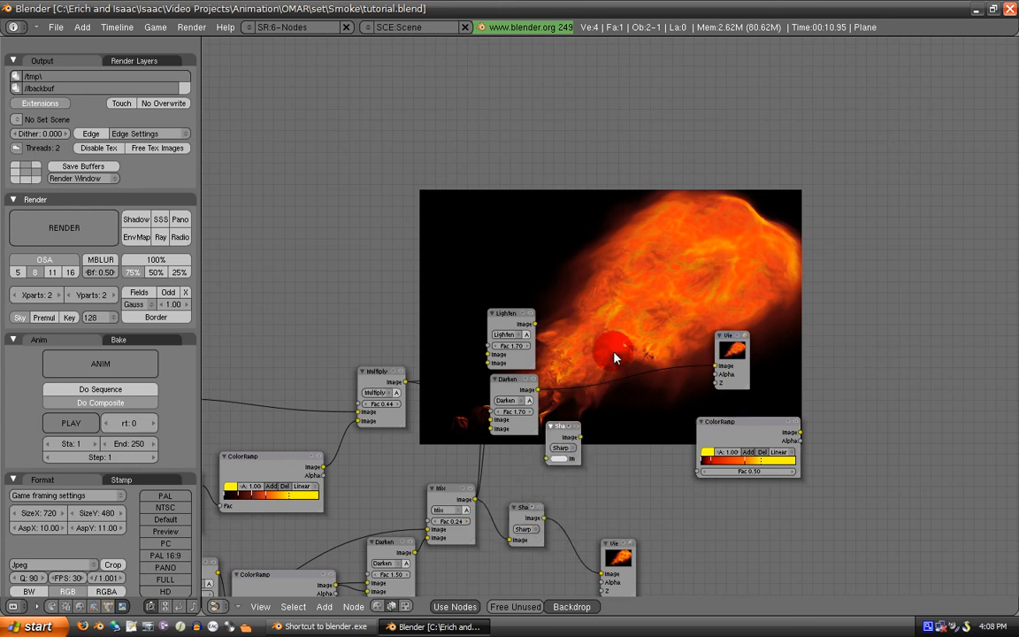
left_click(619, 338)
left_click_drag(539, 389, 554, 431)
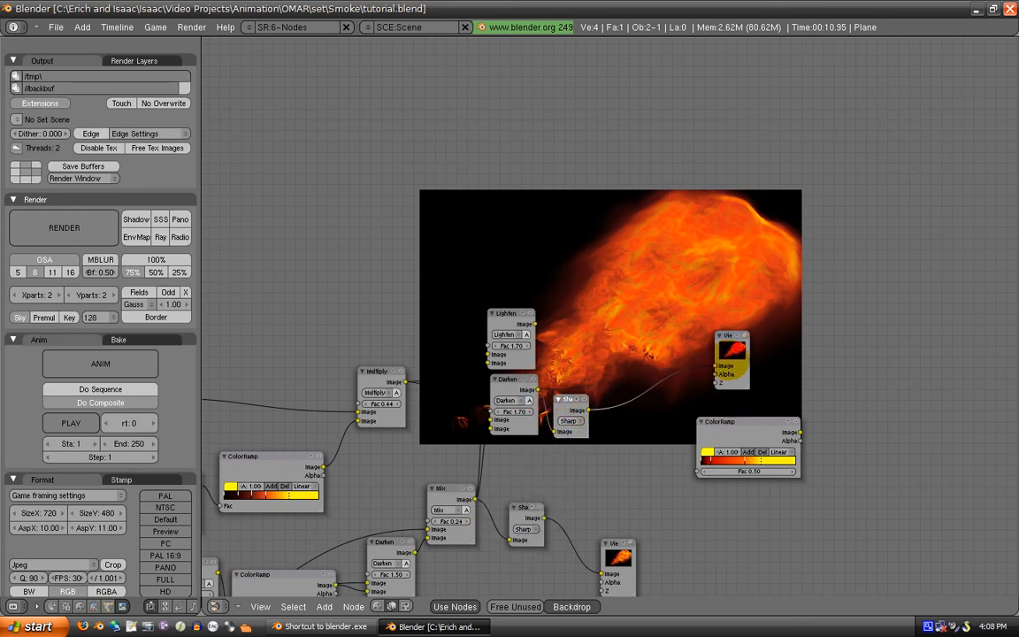
Place the new Sharpen node slightly below Darken and move its Viewer right beside it
middle_click_drag(572, 354, 551, 398)
left_click(548, 466)
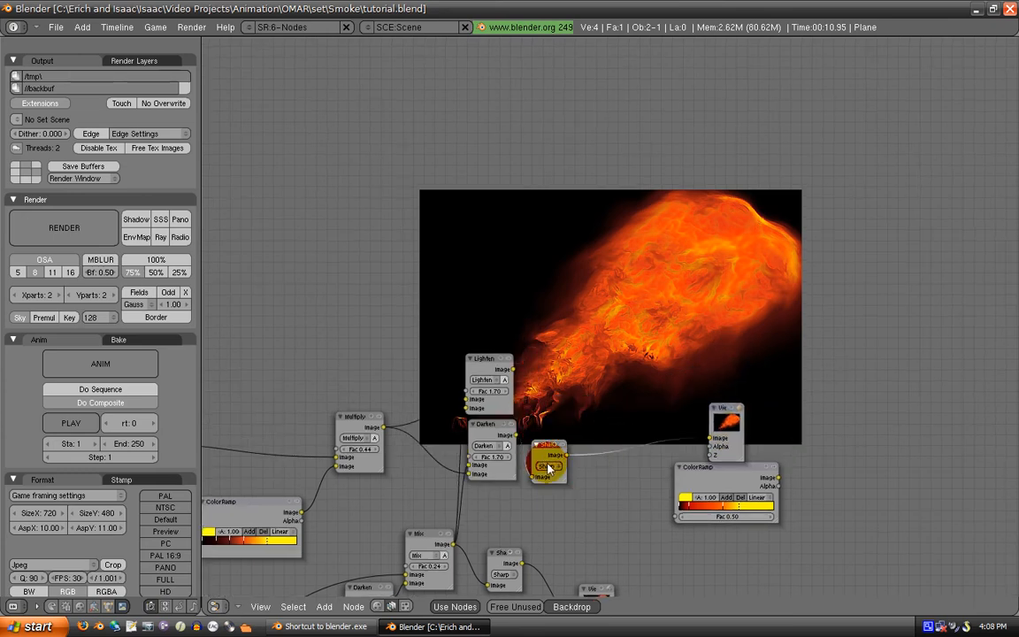
left_click_drag(548, 469, 556, 498)
left_click_drag(736, 419, 622, 492)
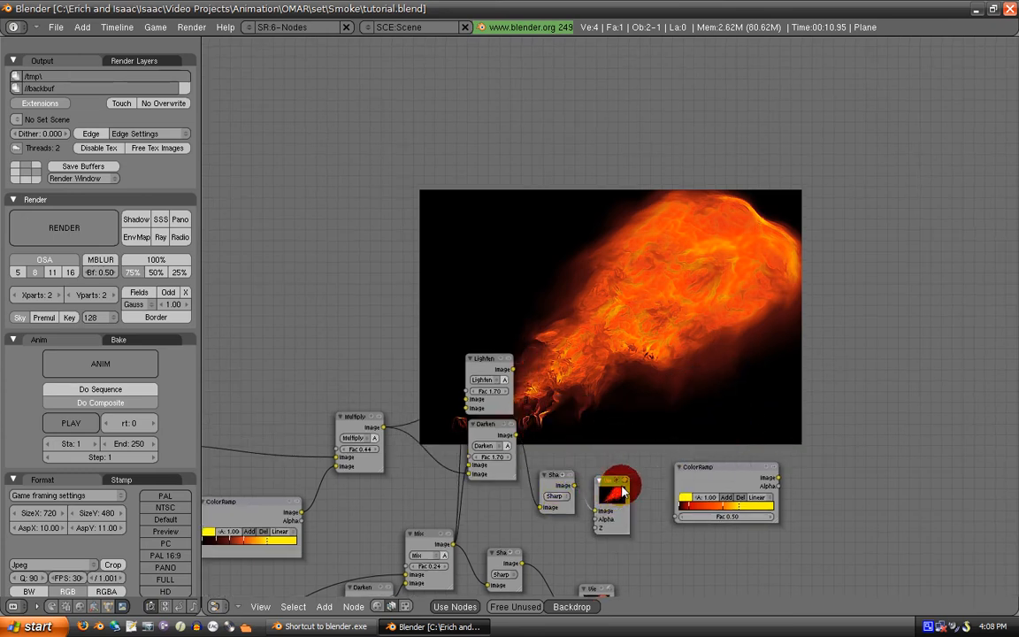
Compare the lower Viewer's image with the image of the Darken branch's Viewer
middle_click_drag(636, 385, 655, 292)
left_click(618, 514)
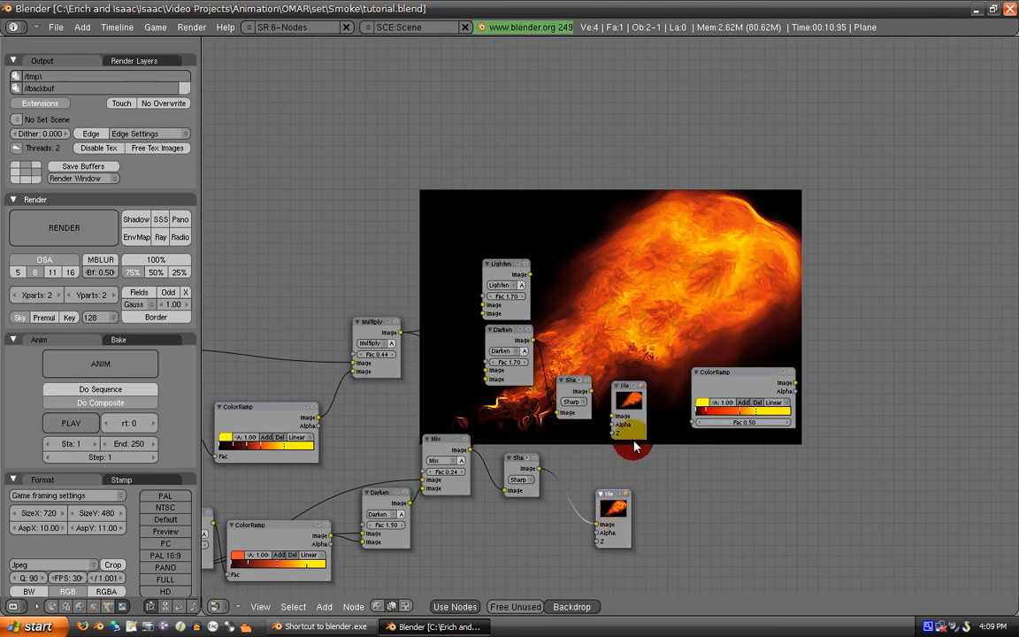
left_click(630, 403)
left_click(612, 522)
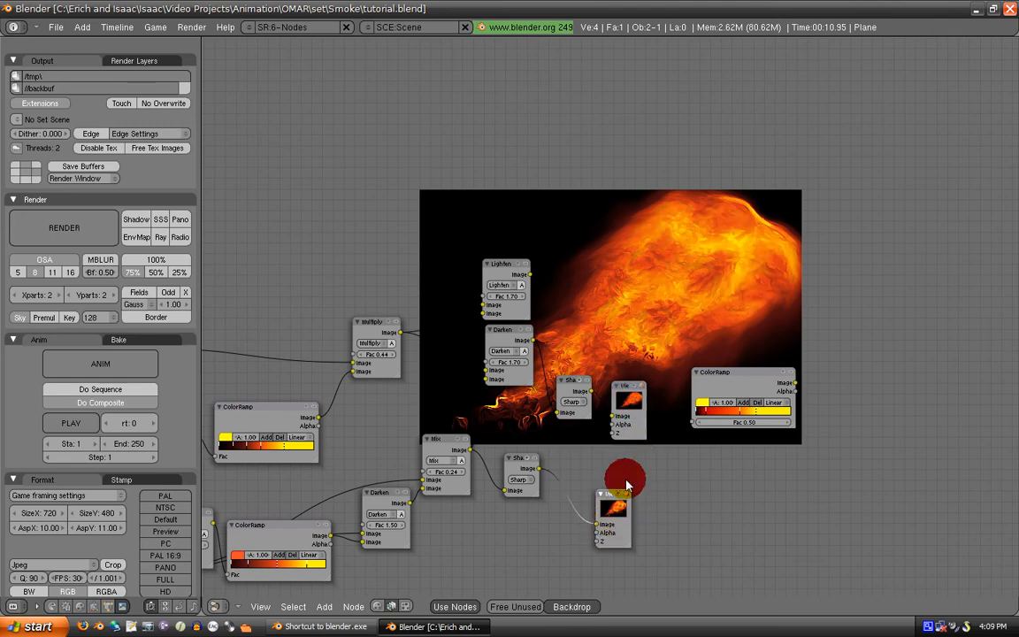
left_click(682, 245)
Duplicate the Darken node as a Difference node with Fac 0.50, taking the Lighten and Darken outputs as its image inputs
mouse_move(647, 285)
middle_mouse_down()
mouse_move(375, 334)
mouse_move(287, 316)
mouse_move(534, 400)
mouse_move(646, 452)
middle_mouse_up()
left_click_drag(666, 457, 670, 437)
left_click_drag(411, 419, 406, 419)
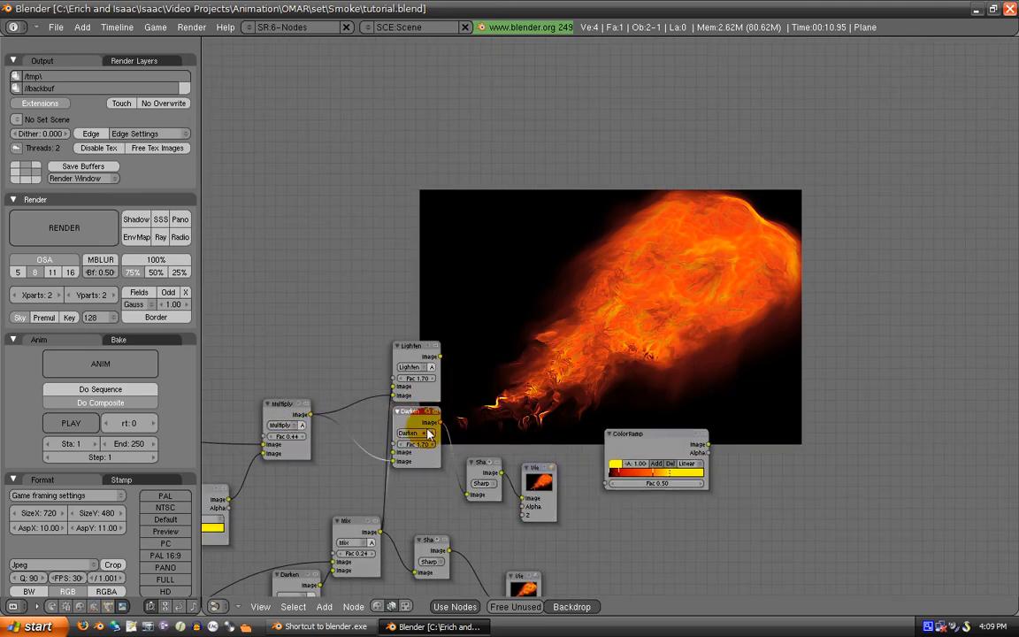
key("shift+d")
left_click(577, 343)
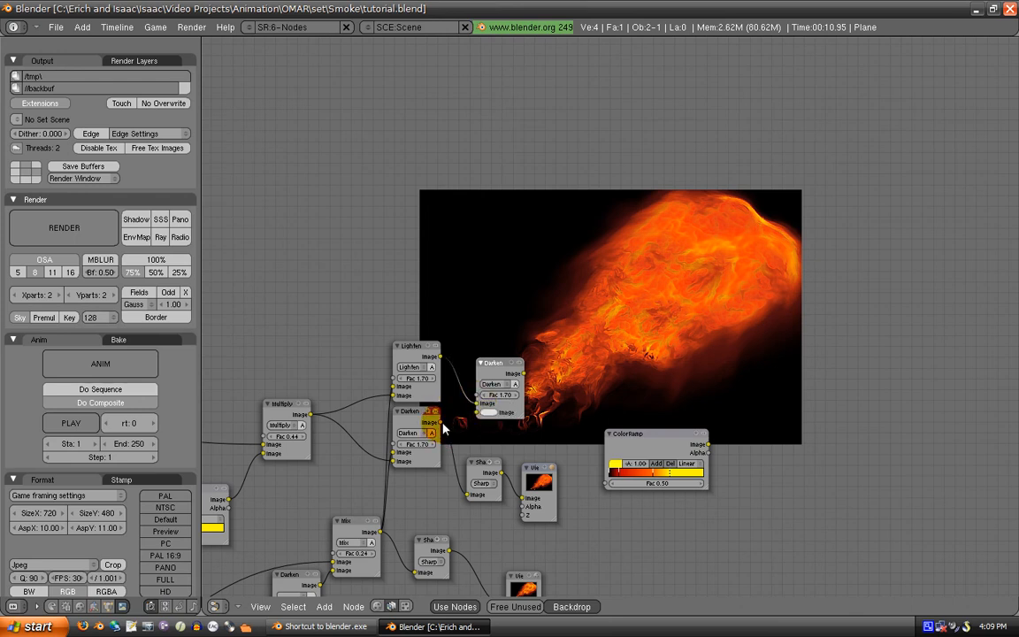
left_click(491, 384)
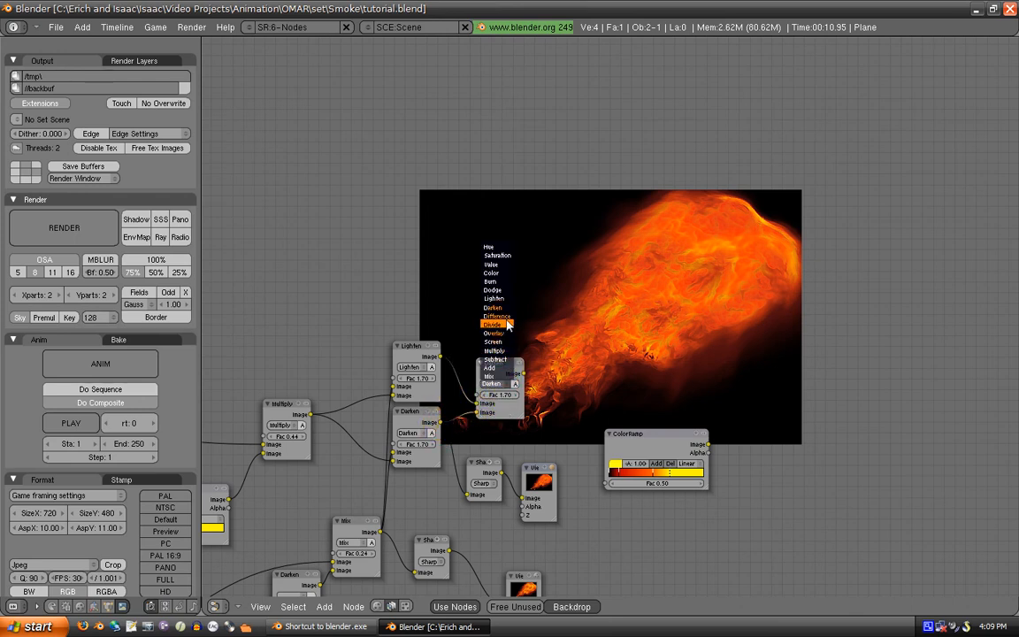
key("Escape")
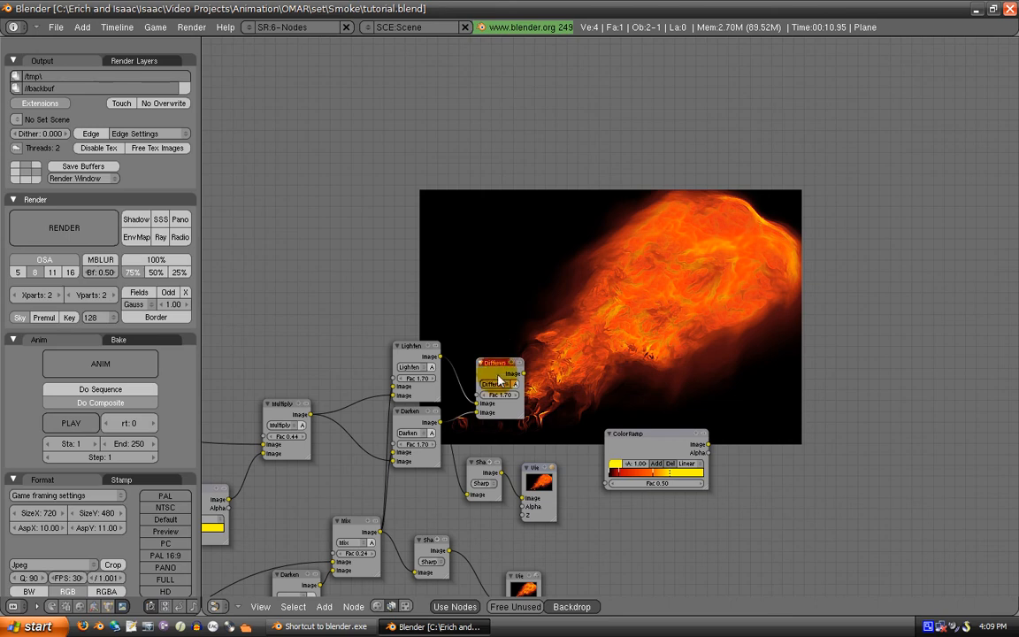
left_click(497, 396, "shift")
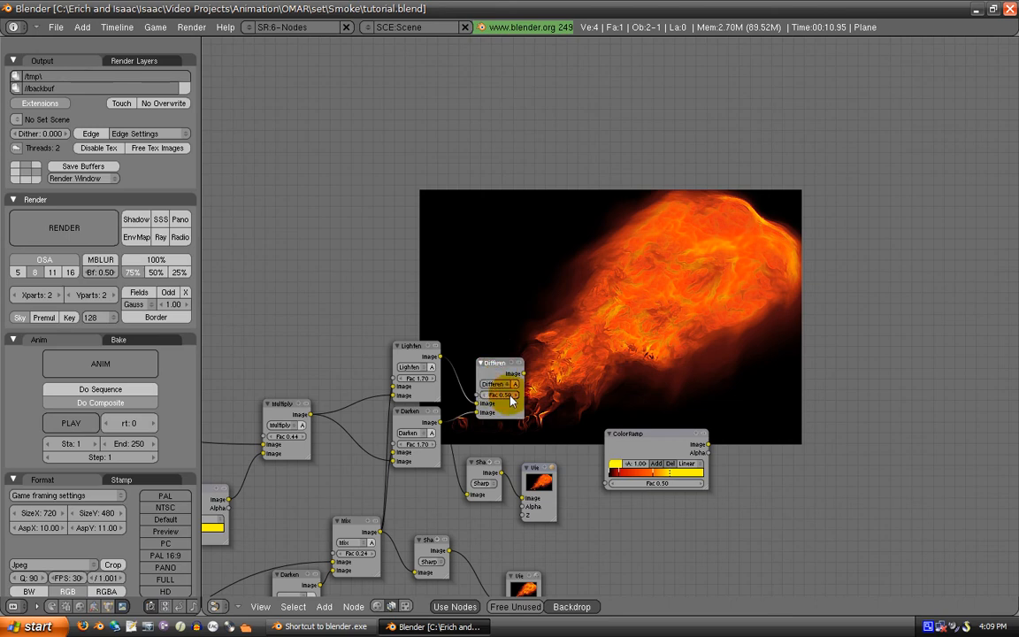
Place the unconnected ColorRamp after the new Difference node, link them, and feed the ramp into a duplicated Viewer
left_click_drag(627, 433, 543, 415)
left_click(539, 482)
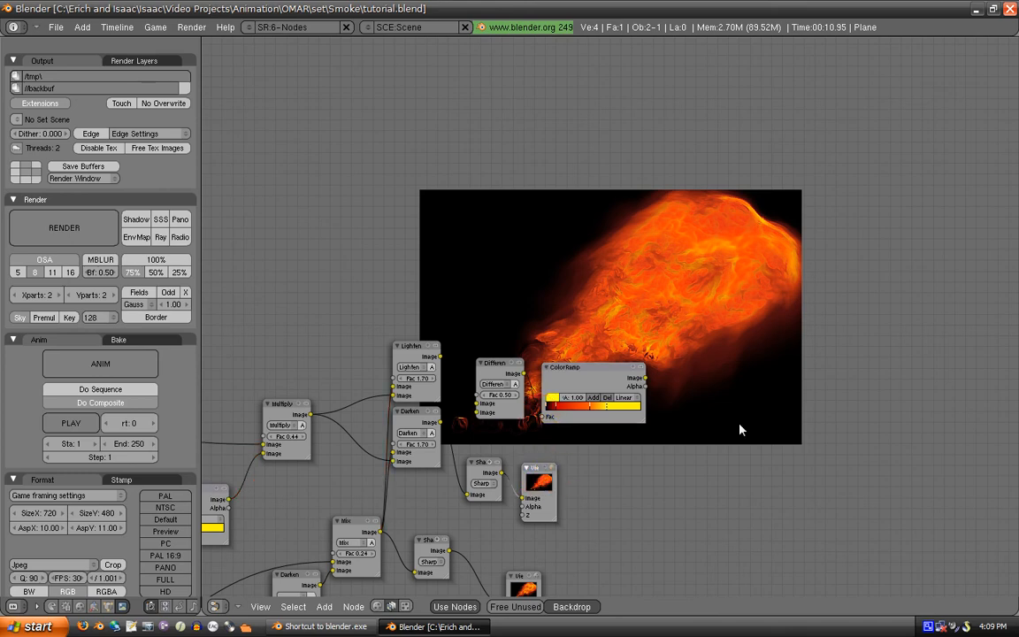
key("shift+d")
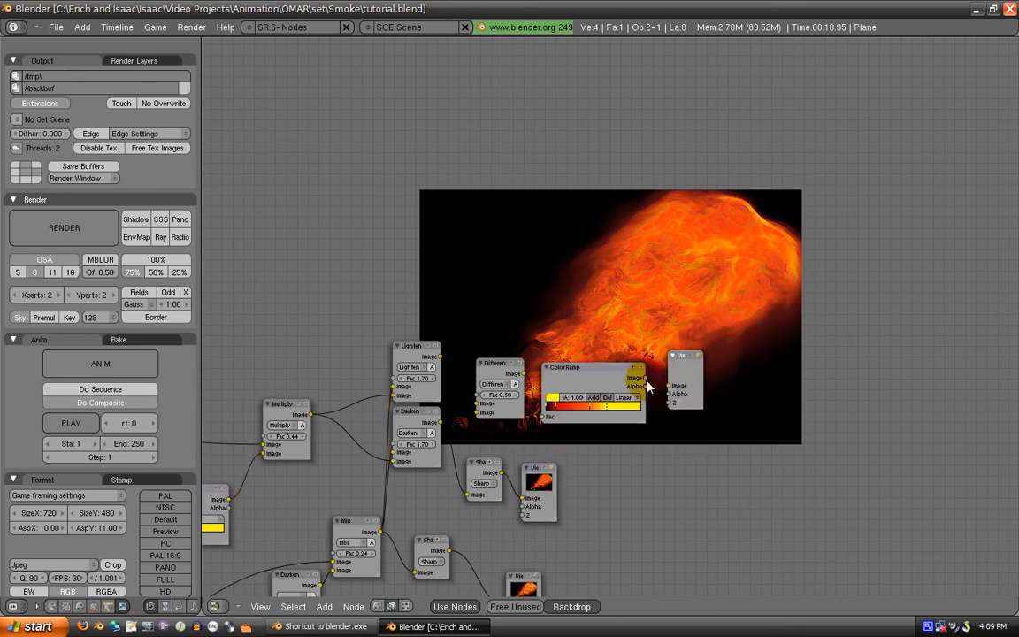
left_click_drag(645, 382, 673, 395)
Duplicate the Sharpen node and insert the copy between the final ColorRamp and its Viewer, moving that Viewer away for space
middle_click_drag(450, 366, 323, 349)
middle_click_drag(681, 311, 672, 278)
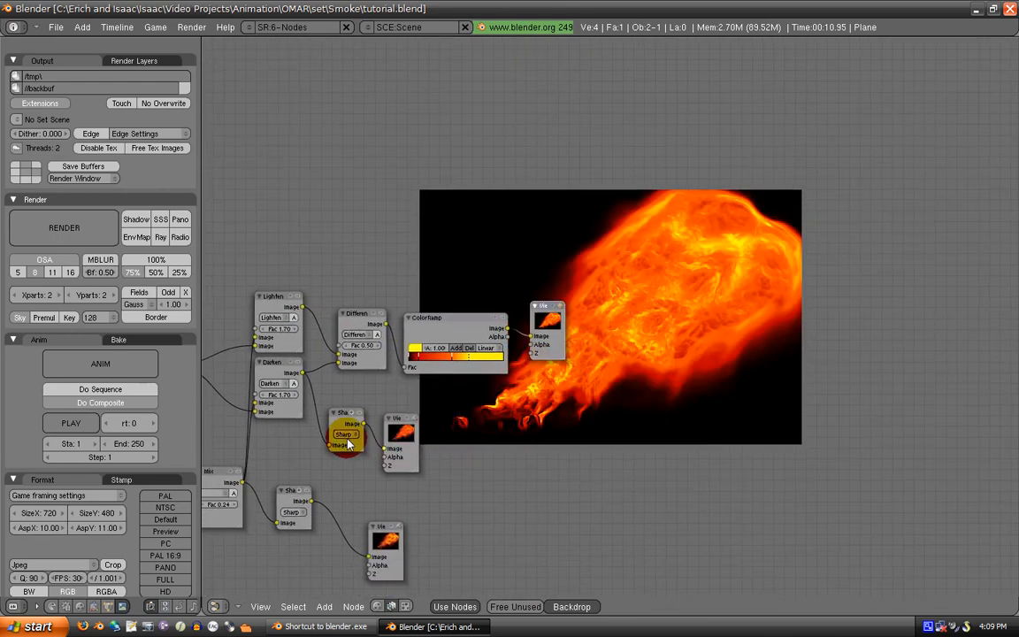
left_click(343, 415)
key("shift+d")
left_click(553, 317)
left_click_drag(554, 318, 607, 323)
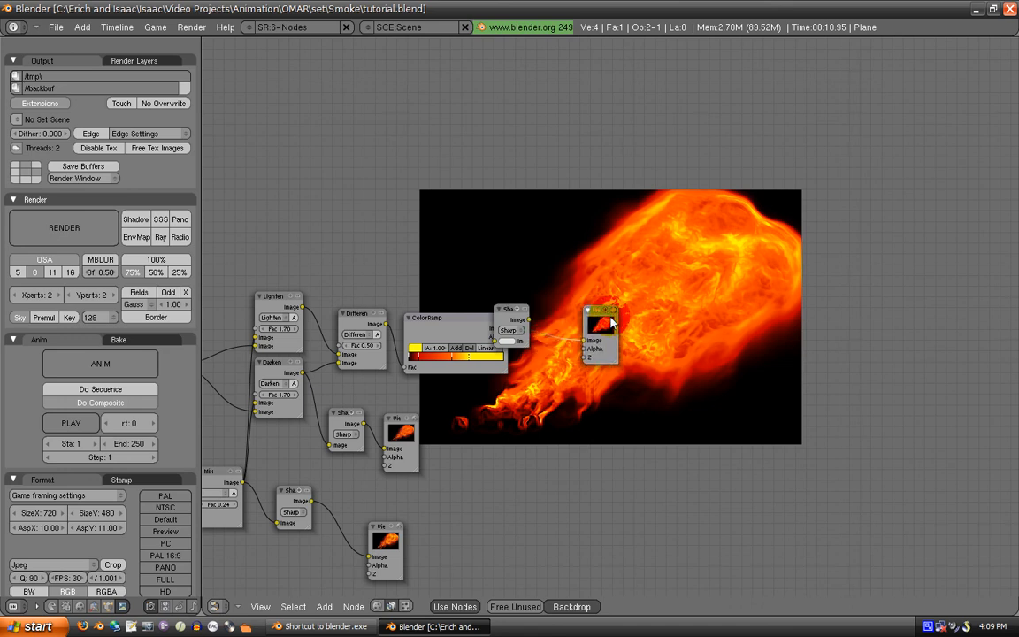
left_click(513, 314)
left_click_drag(514, 315, 540, 315)
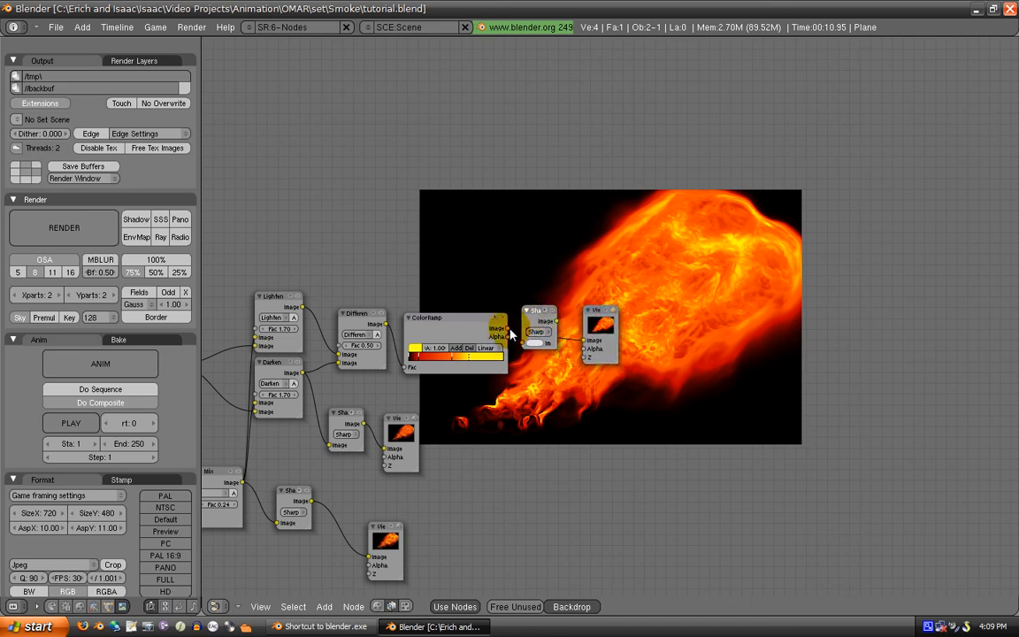
left_click_drag(554, 321, 588, 343)
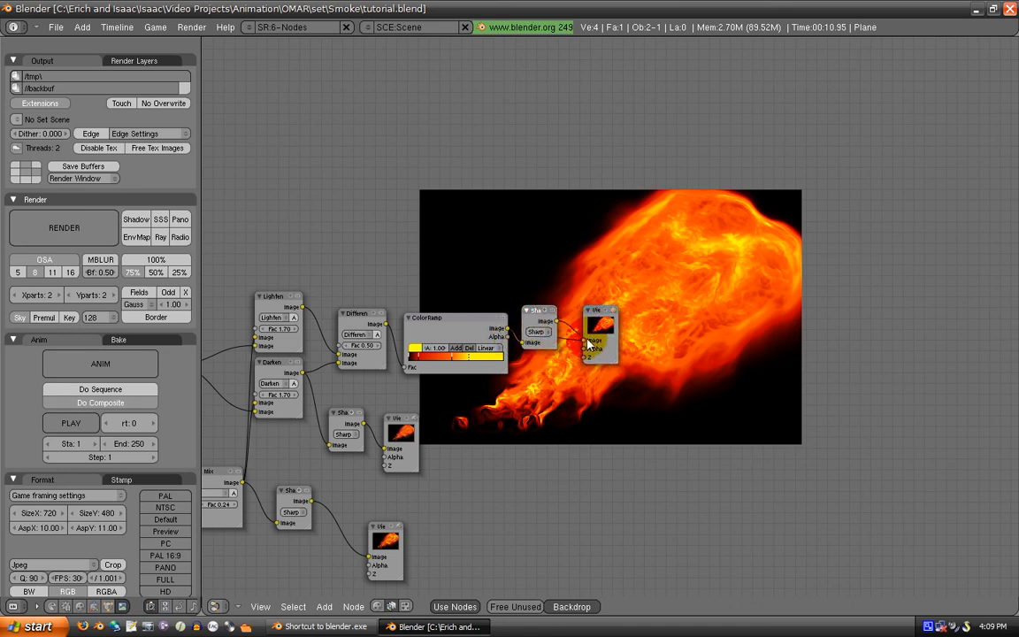
Examine the images of the Darken branch's Viewer and the lower Viewer
middle_click_drag(608, 343, 690, 200)
scroll(691, 199, "down", 1)
left_click(537, 311)
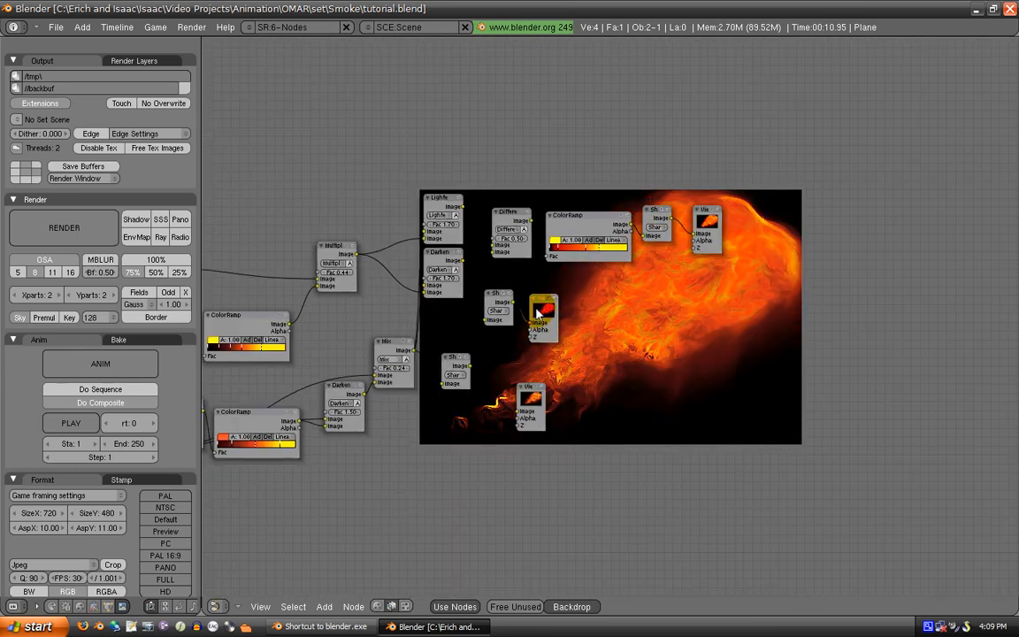
left_click(535, 411)
middle_click_drag(469, 312, 626, 386)
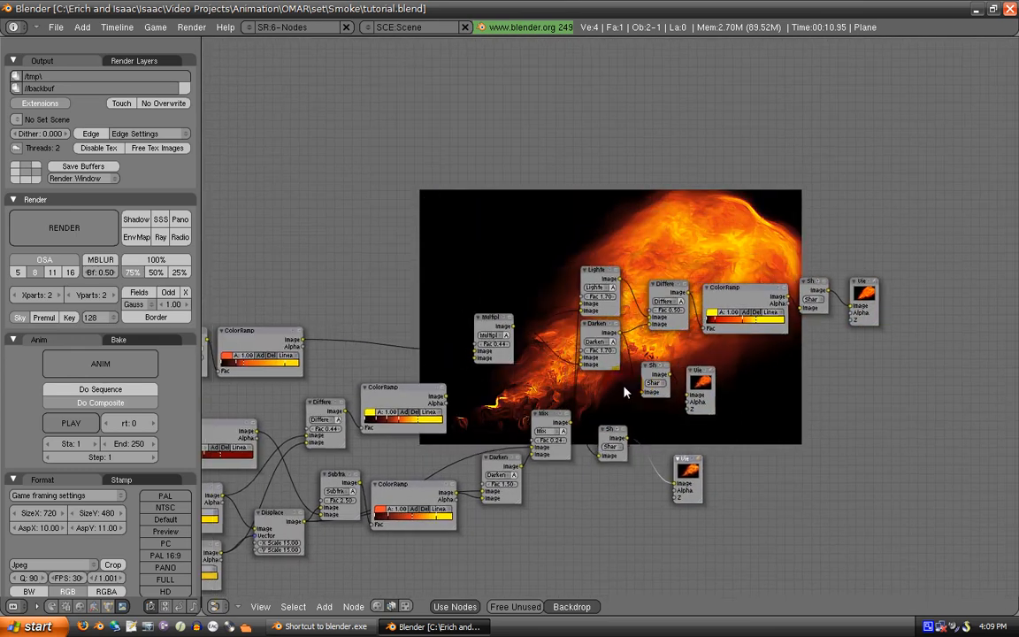
Duplicate the lower Viewer, place the copy above the upper orange ColorRamp, and connect that ramp's image output to it
key("shift+d")
left_click(429, 296)
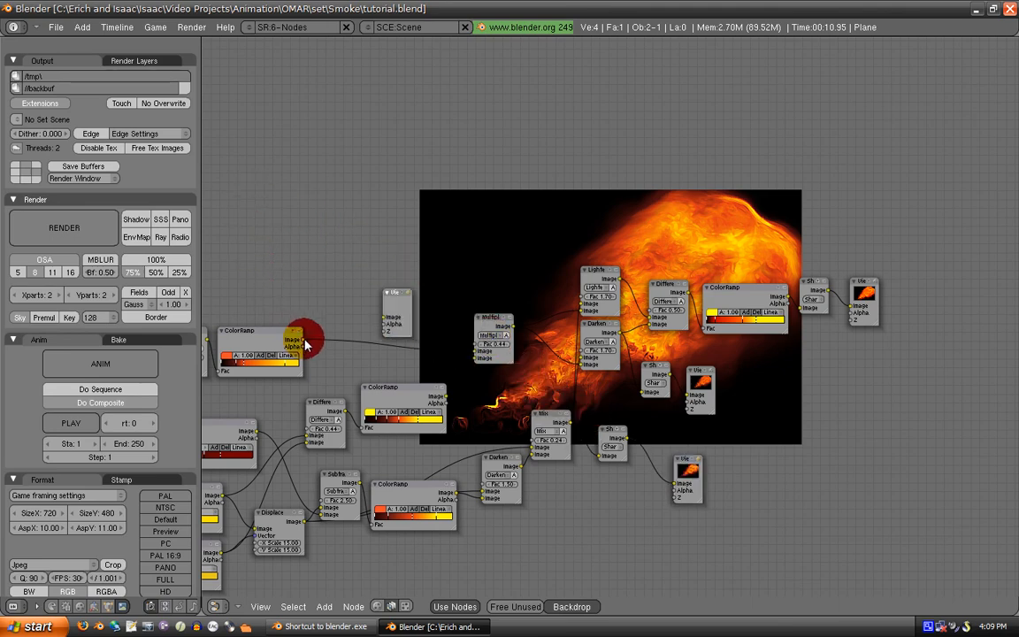
left_click_drag(302, 337, 375, 272)
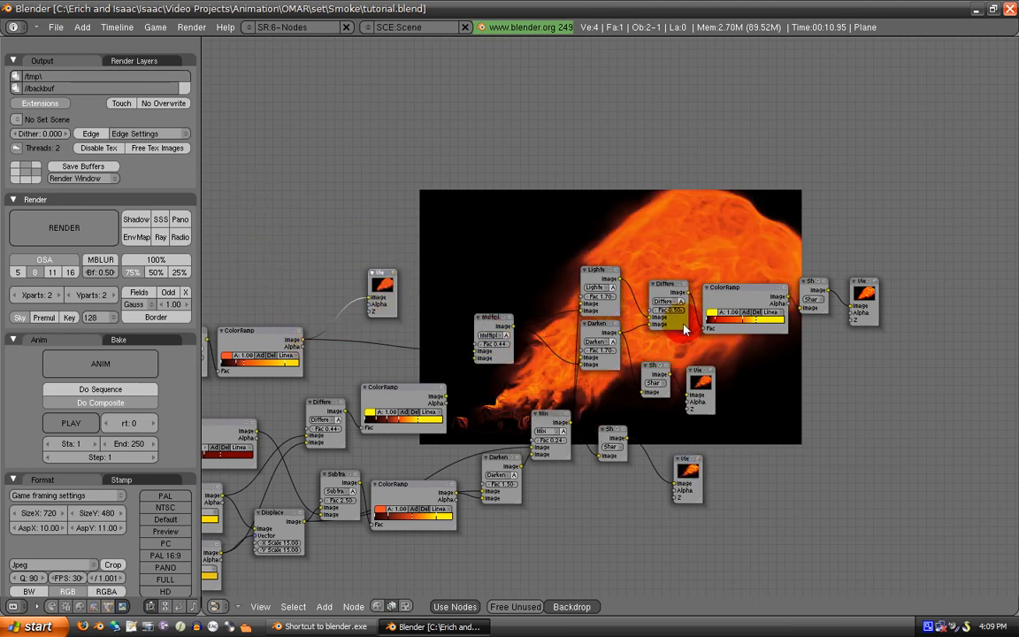
Compare the images of the final, Darken-branch and lower Viewers, and review the whole node network
middle_click_drag(711, 294, 669, 351)
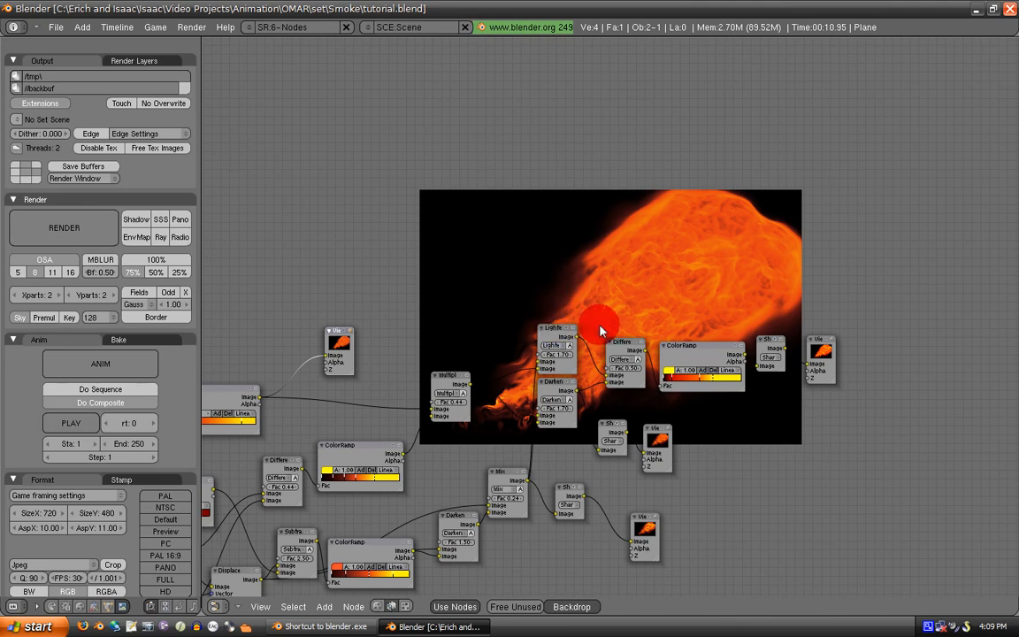
left_click(822, 353)
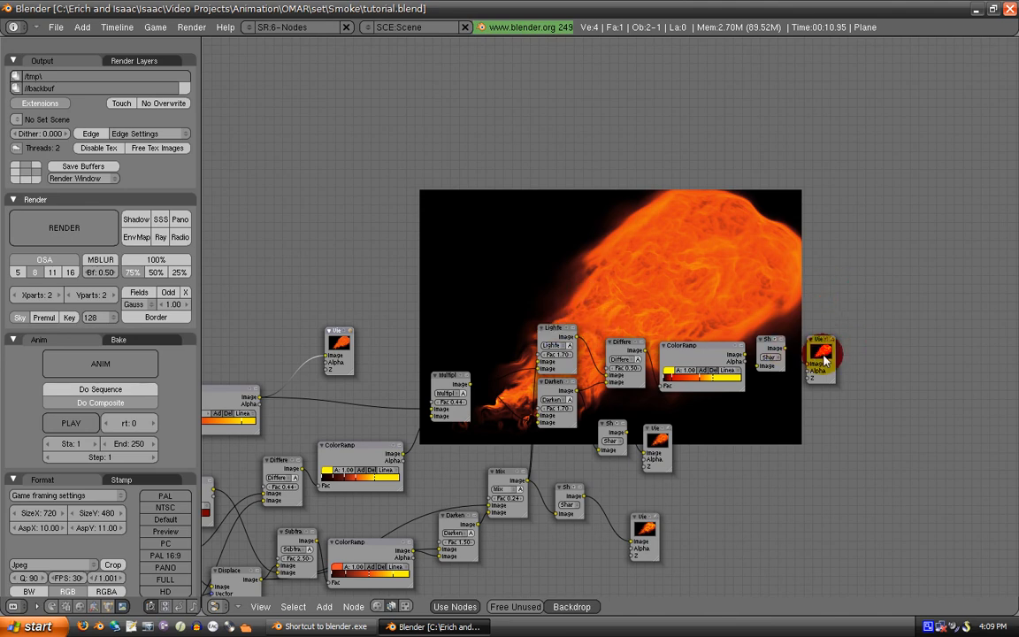
left_click(667, 449)
left_click(649, 536)
middle_click_drag(437, 379, 624, 277)
middle_click_drag(682, 343, 662, 301)
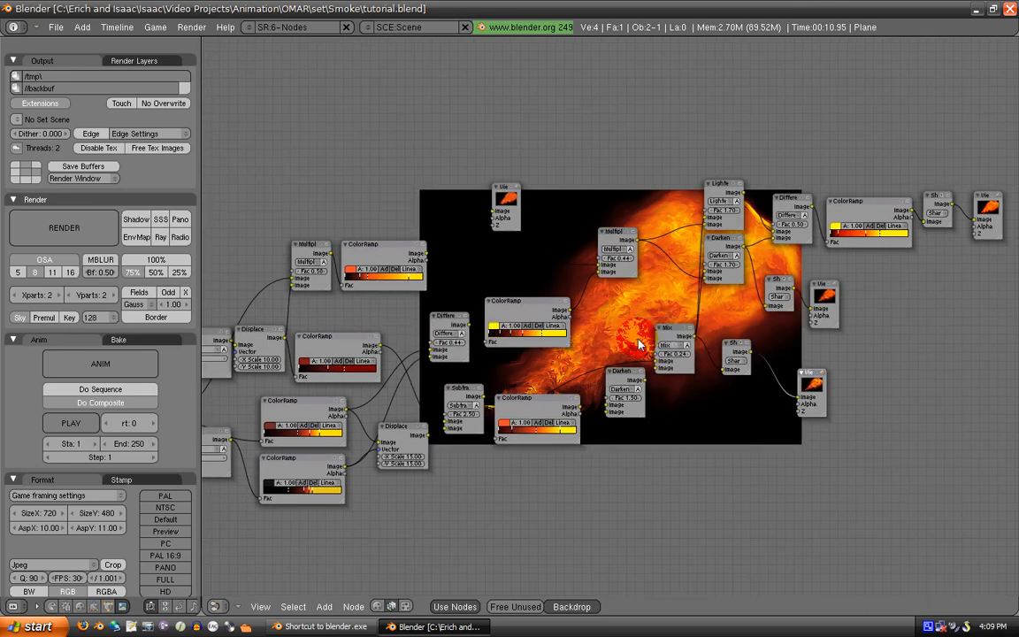